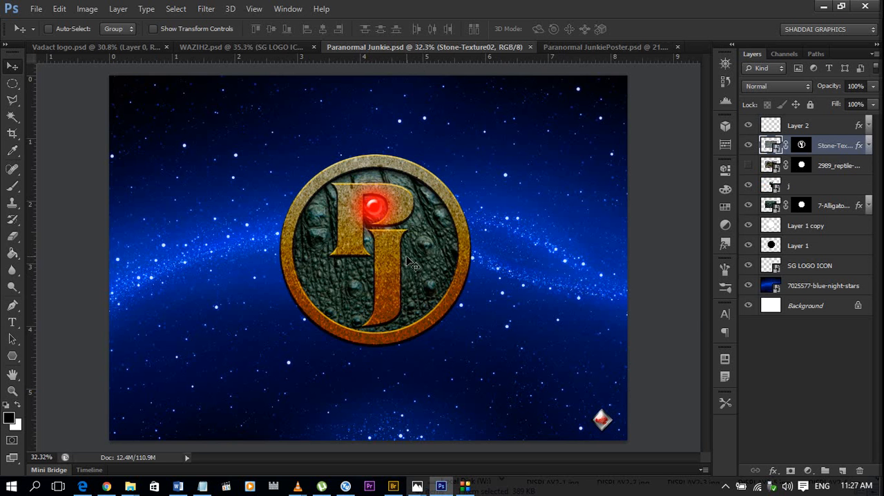
scroll(408, 259, up, 2)
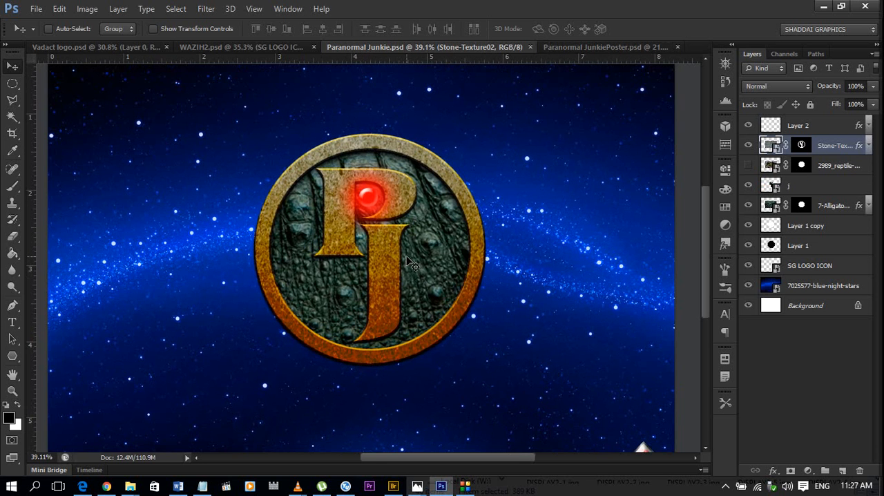
scroll(410, 264, down, 2)
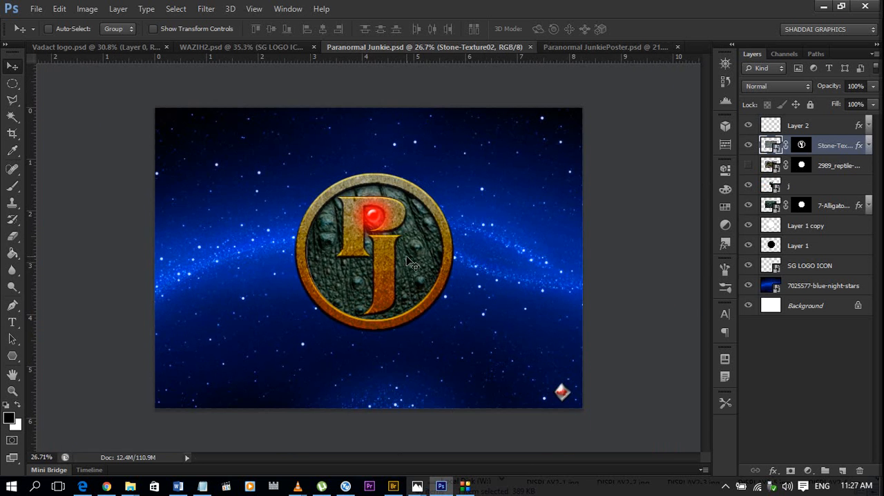
scroll(408, 262, up, 1)
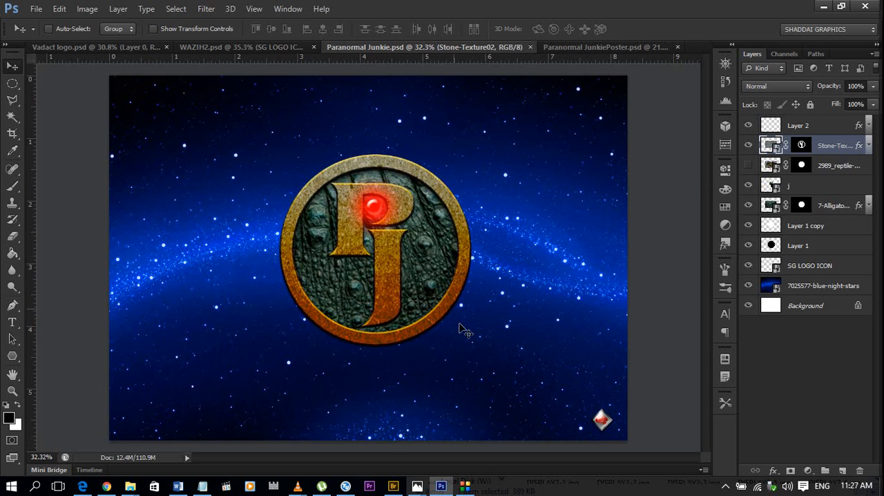
click(467, 488)
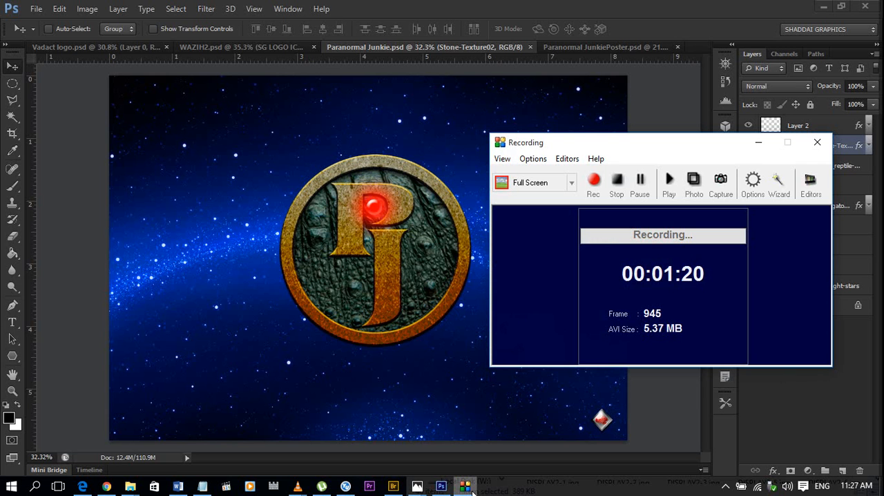
click(467, 488)
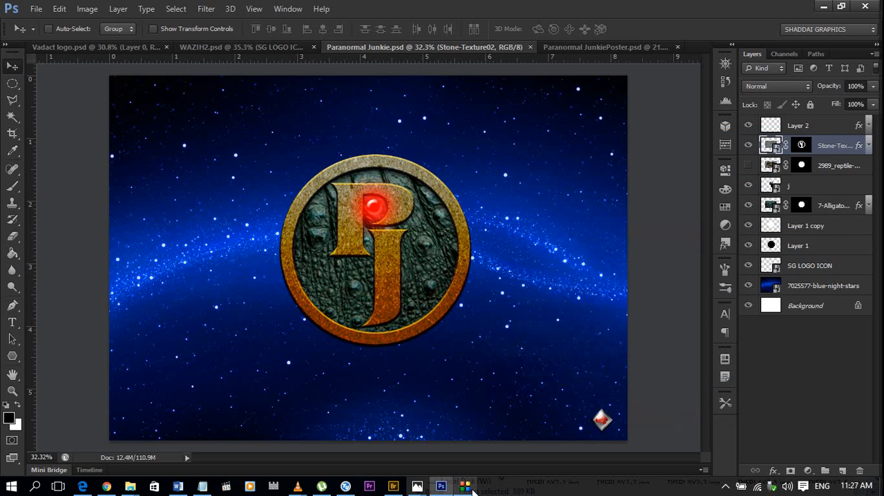
Switch to the Paranormal JunkiePoster.psd document and examine the emblem, title and tagline on the stone background.
click(568, 51)
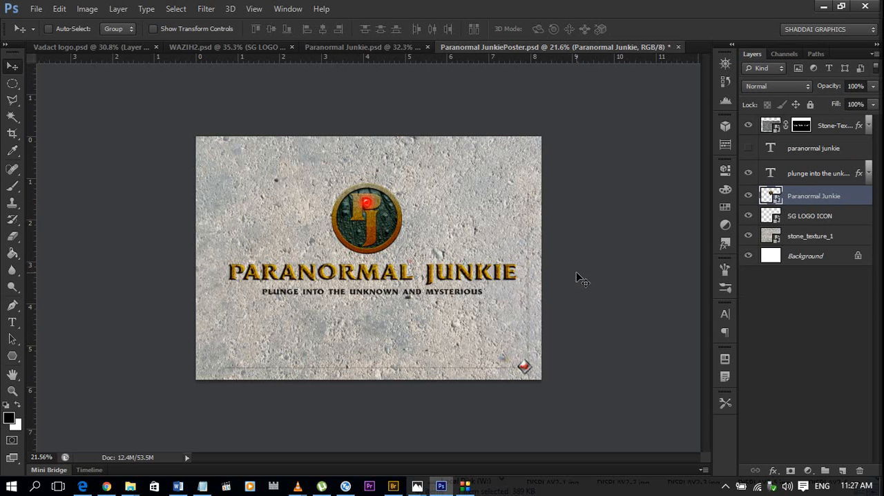
scroll(492, 276, up, 1)
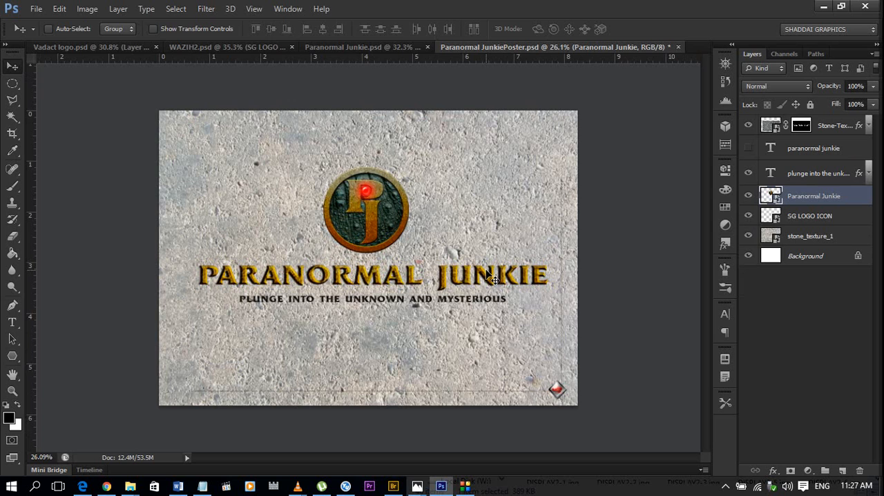
scroll(492, 276, up, 2)
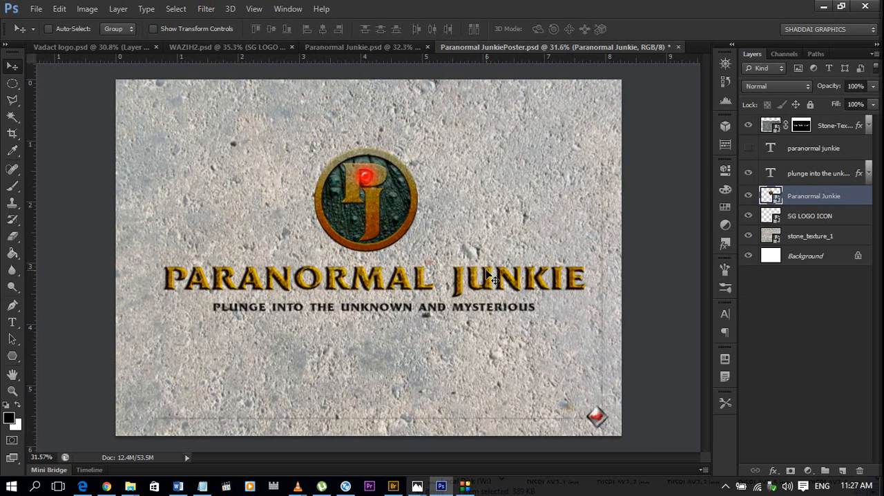
scroll(492, 276, up, 1)
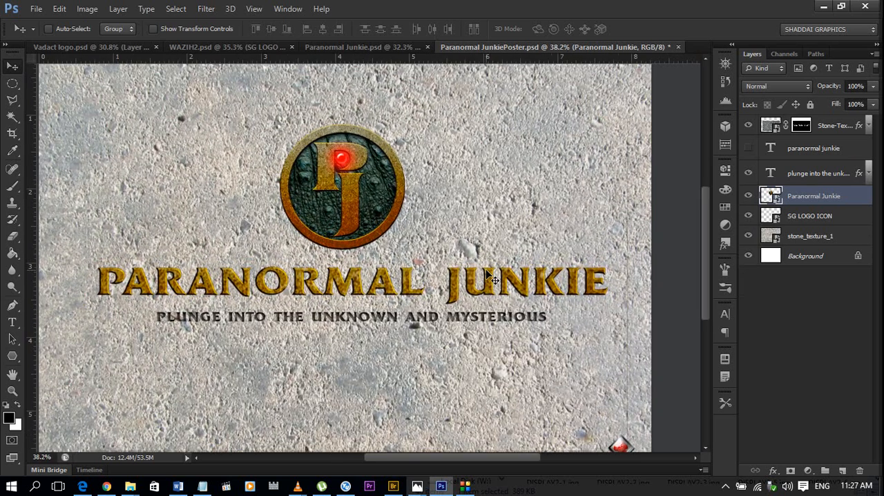
scroll(492, 276, down, 1)
scroll(492, 277, up, 1)
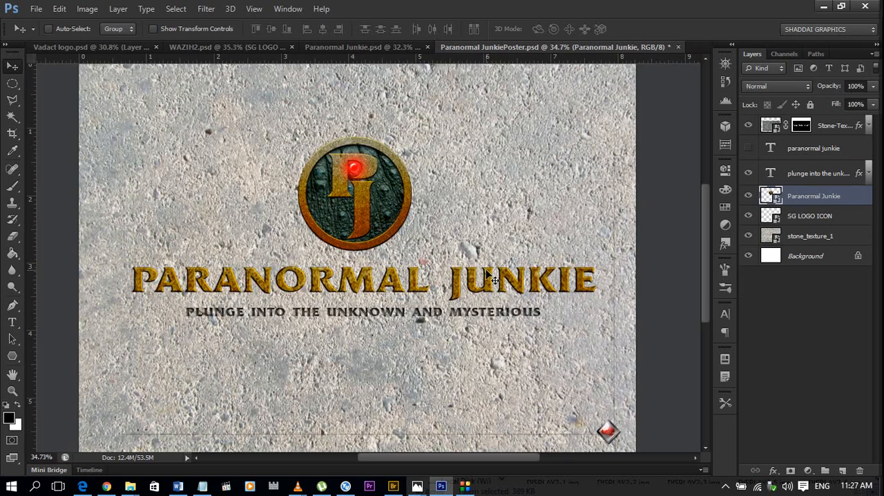
scroll(492, 276, up, 1)
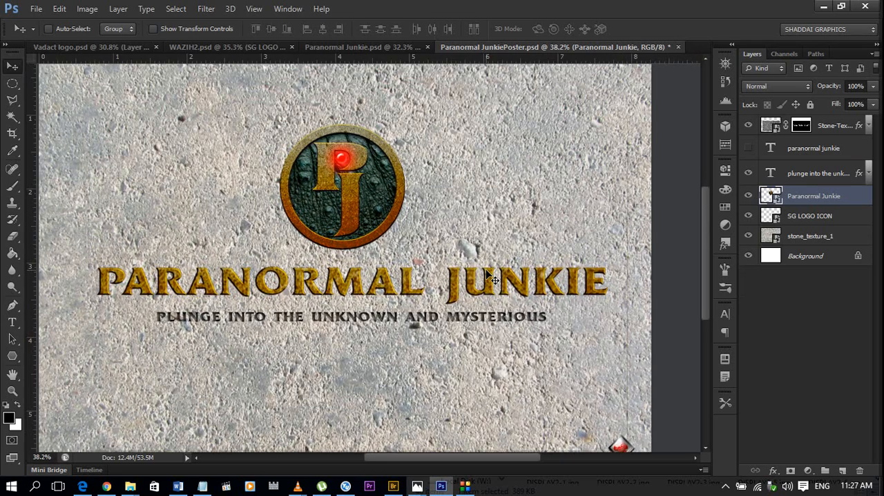
scroll(487, 274, up, 2)
scroll(487, 274, down, 2)
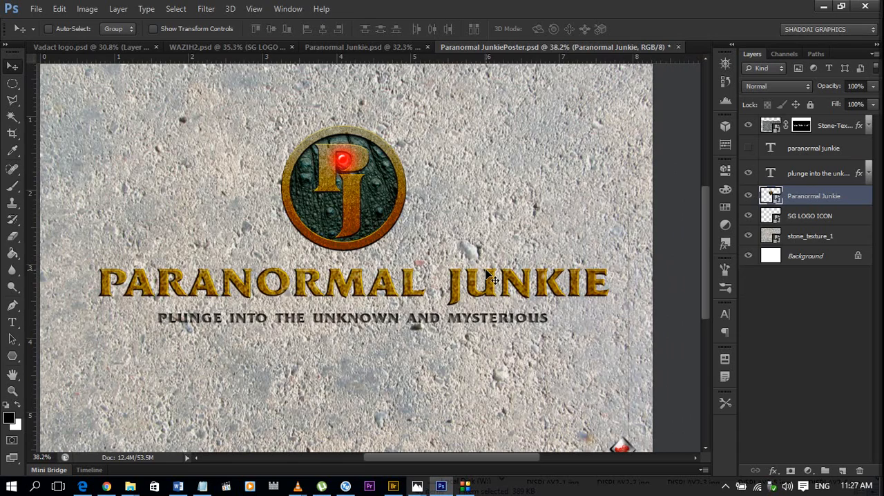
scroll(487, 274, down, 1)
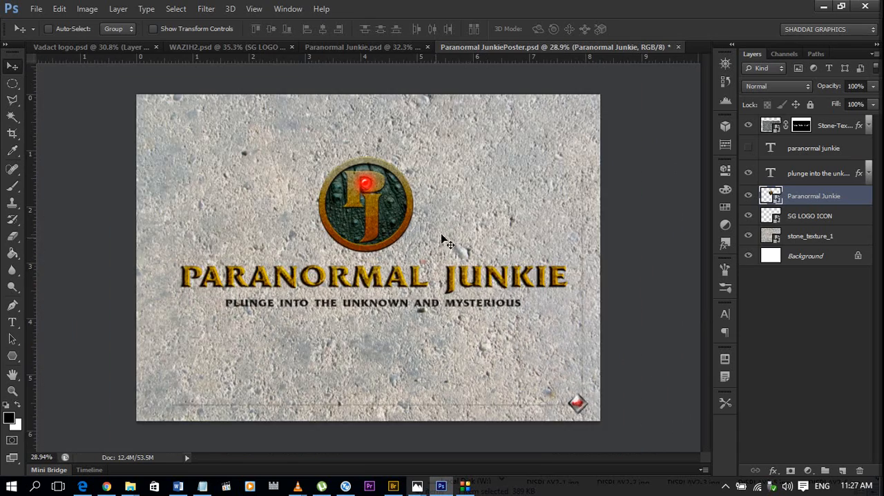
scroll(456, 238, up, 1)
scroll(641, 198, down, 1)
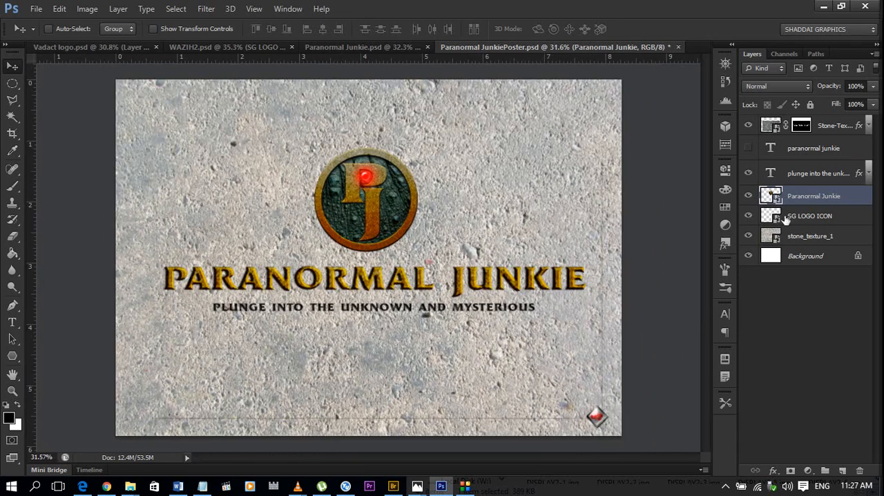
Go through the poster's layers from the masked stone texture down to stone_texture_1 and inspect the title and tagline lettering up close.
click(828, 127)
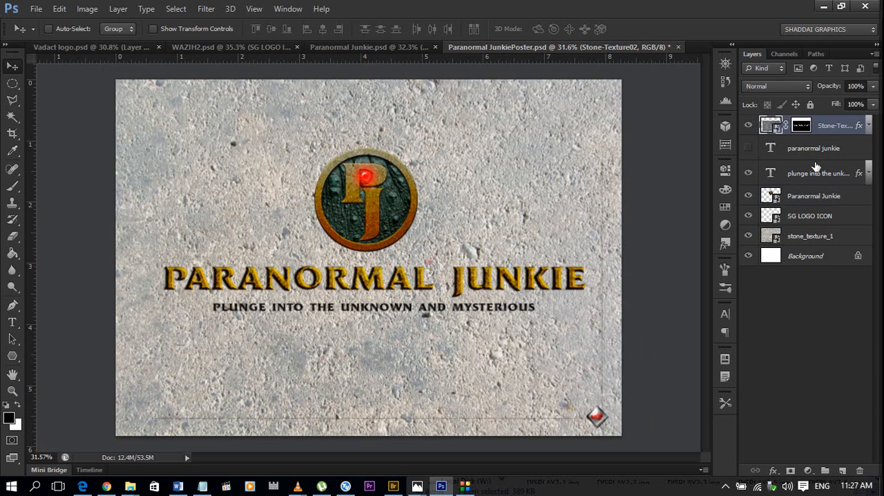
key(alt+bracketleft)
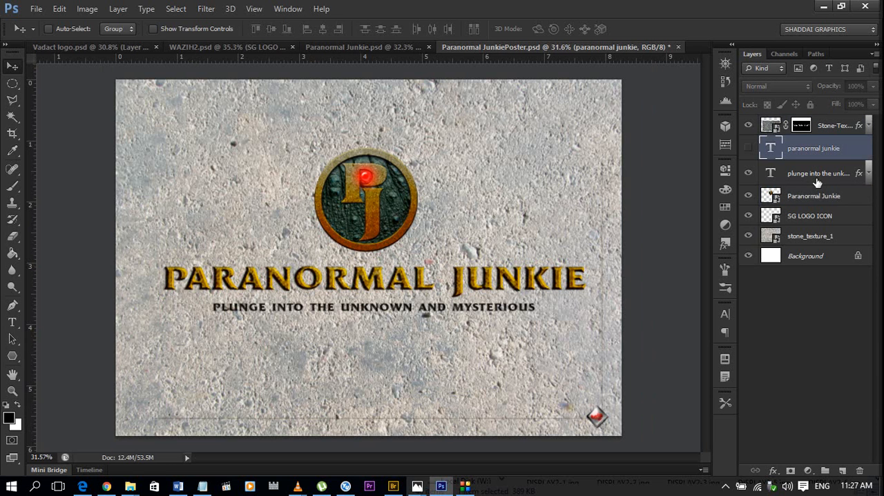
click(817, 181)
click(816, 201)
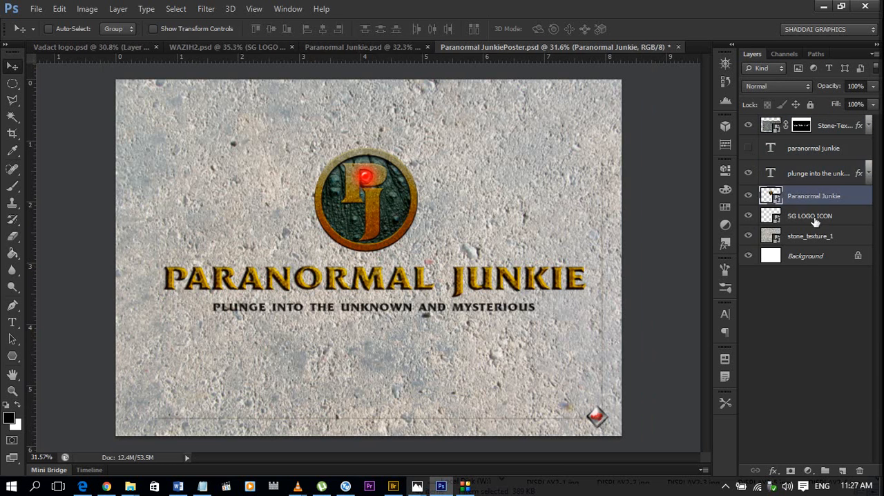
click(815, 221)
click(814, 239)
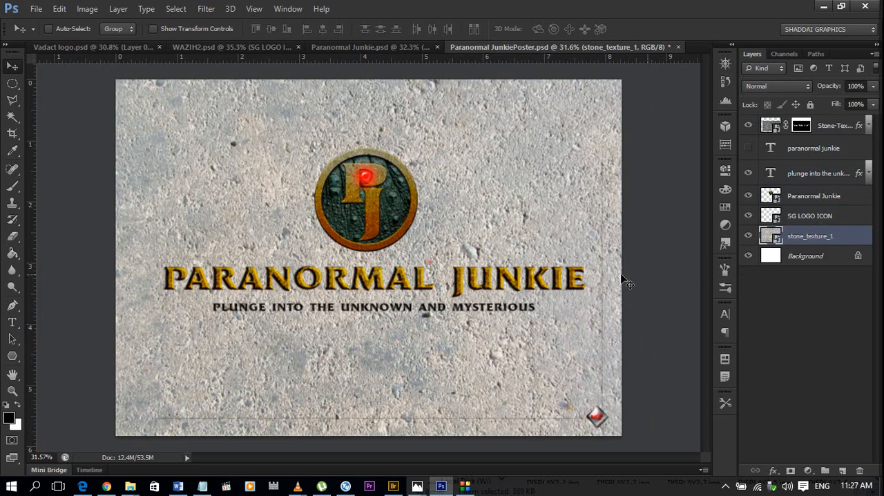
scroll(467, 325, up, 10)
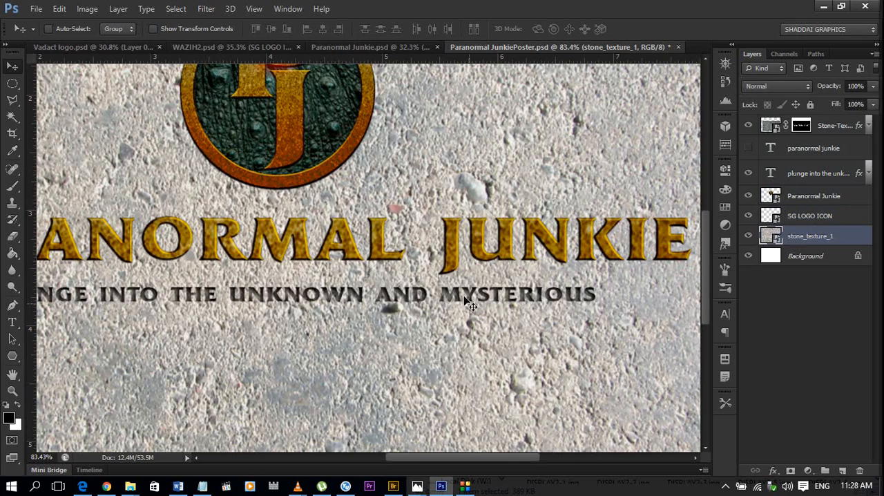
scroll(502, 312, up, 2)
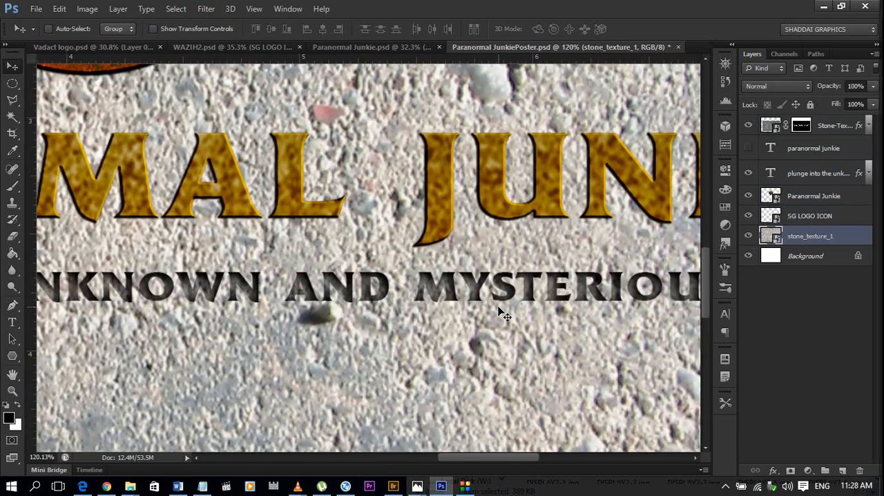
scroll(502, 312, down, 3)
scroll(502, 312, down, 3)
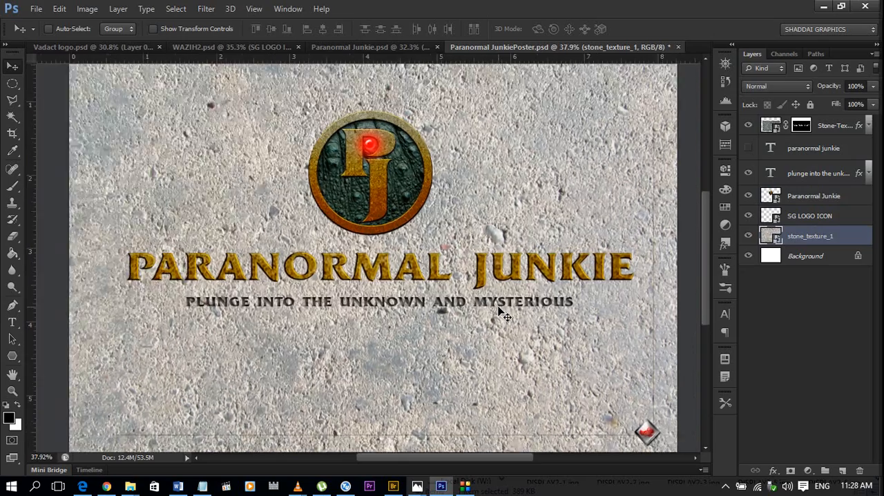
scroll(503, 313, down, 1)
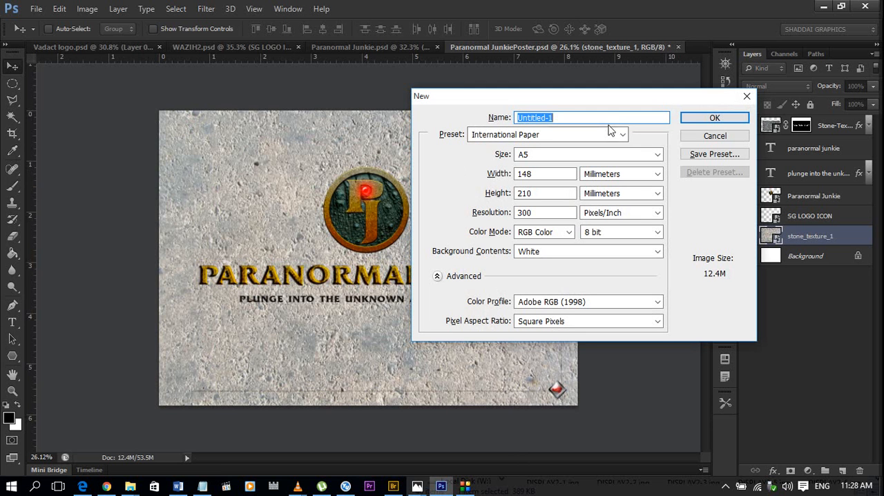
Create a new document named honeyBee at International Paper A5 size, 300 pixels/inch, RGB Color, with a white background.
text(h)
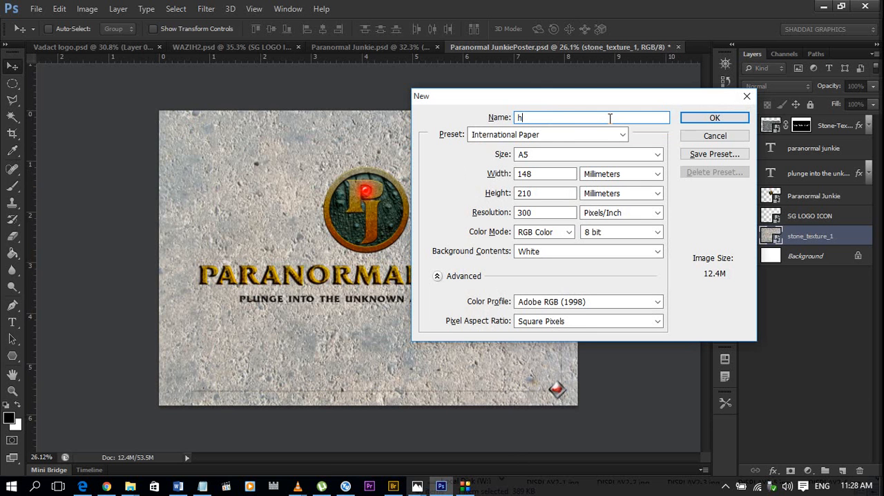
text(oneyBee)
click(709, 119)
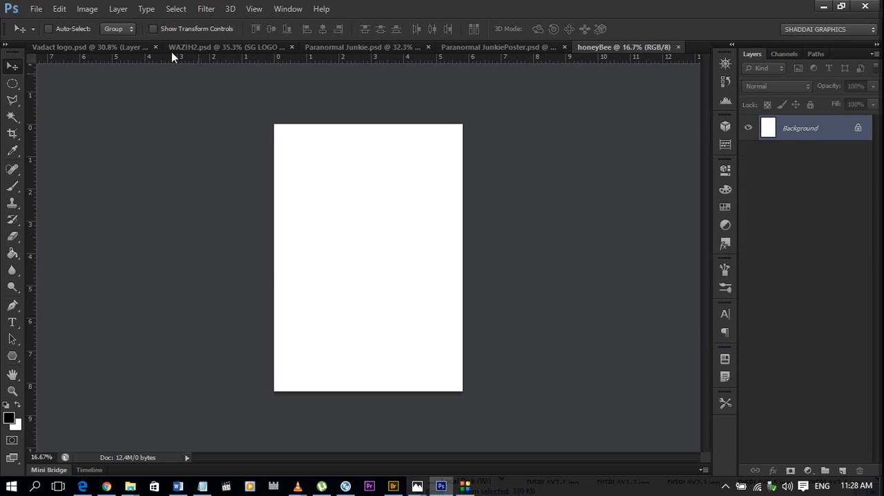
Rotate the honeyBee canvas 90° counterclockwise into landscape orientation.
click(88, 9)
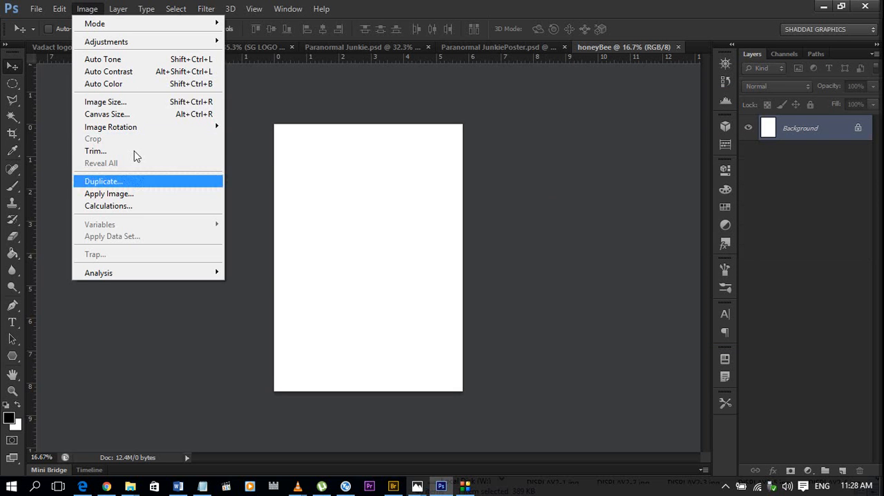
mouse_move(153, 132)
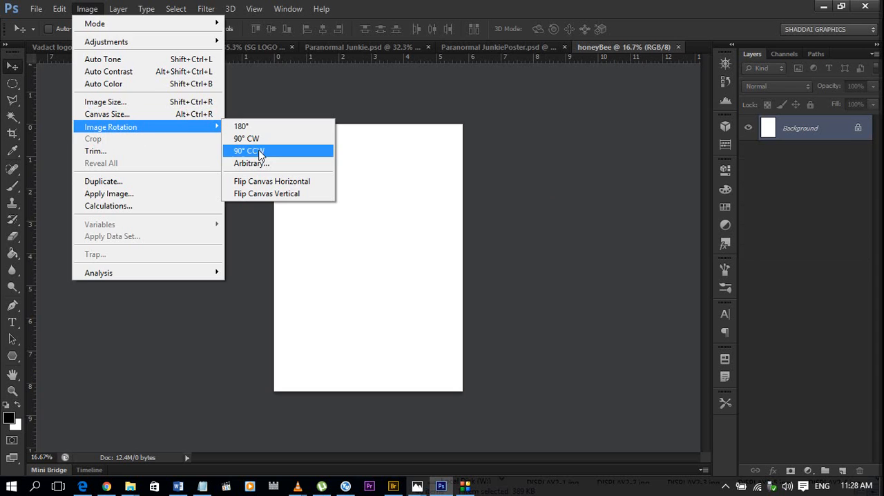
click(250, 151)
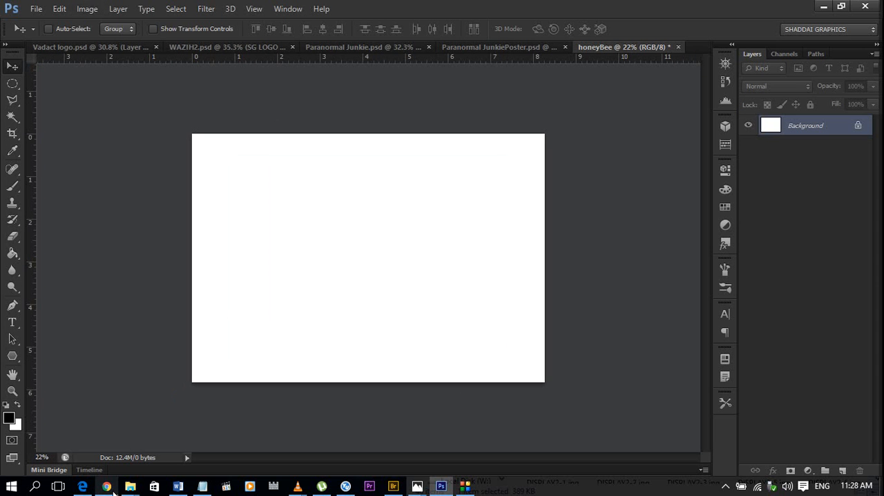
Switch to File Explorer and open the Youtube folder inside Downloads to reach the bee reference images.
mouse_move(131, 492)
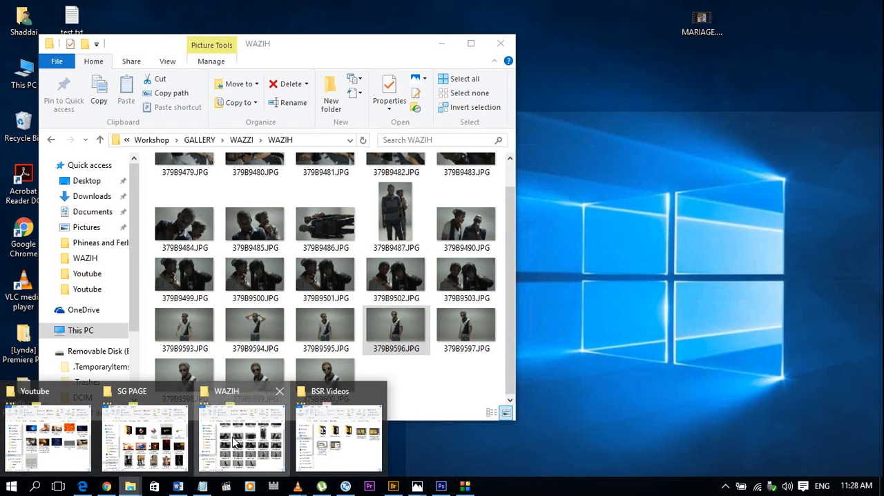
click(215, 448)
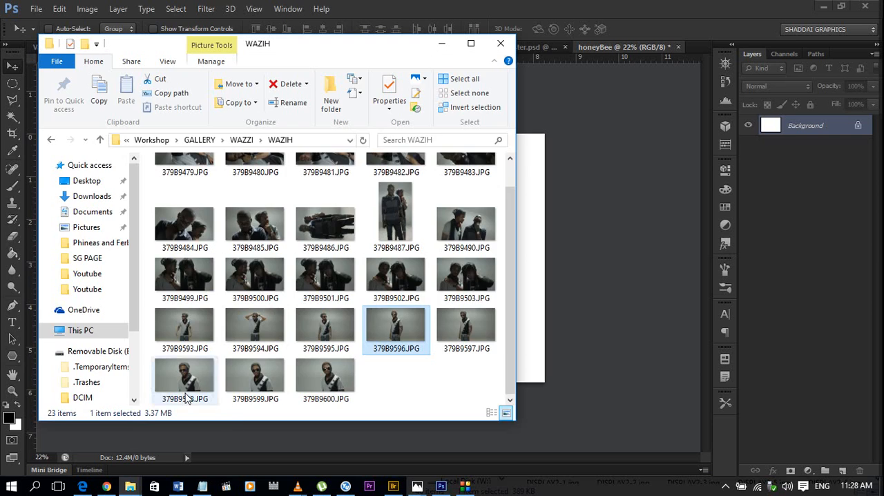
click(82, 330)
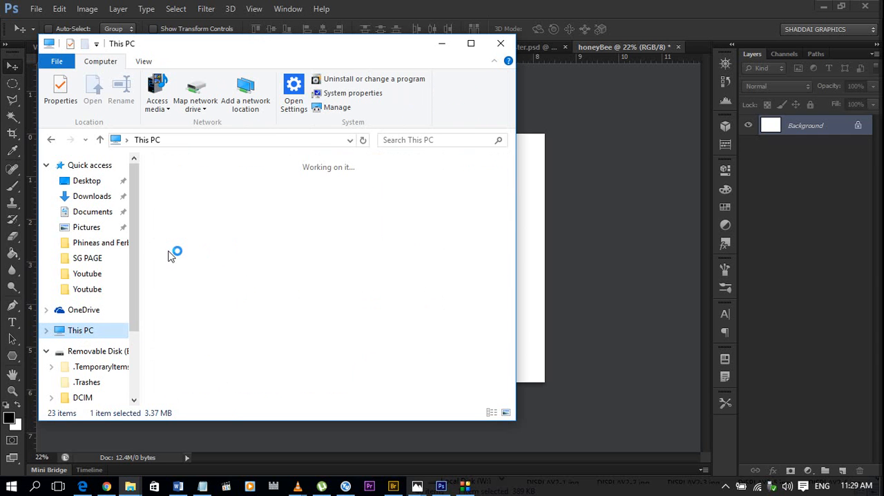
click(104, 199)
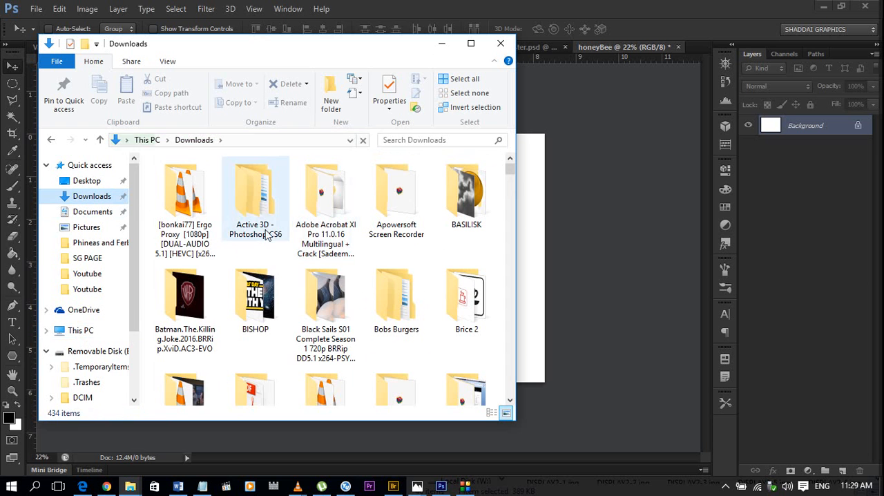
click(266, 235)
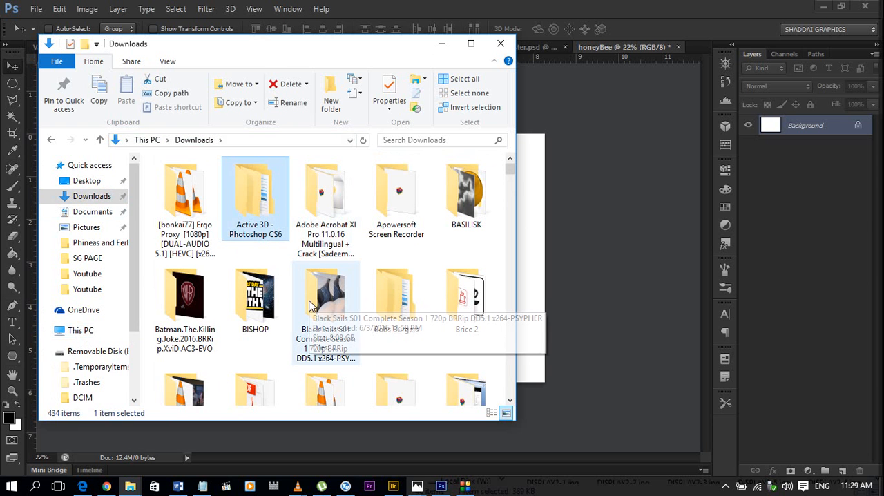
key(y)
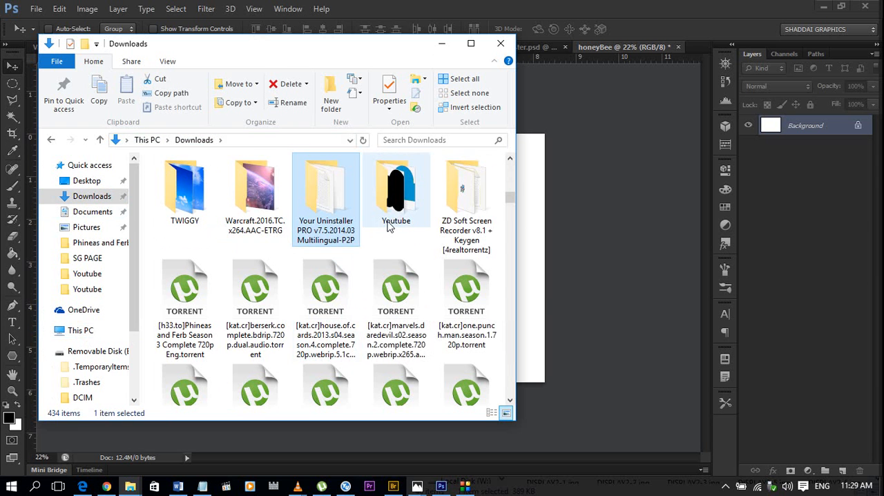
double_click(403, 209)
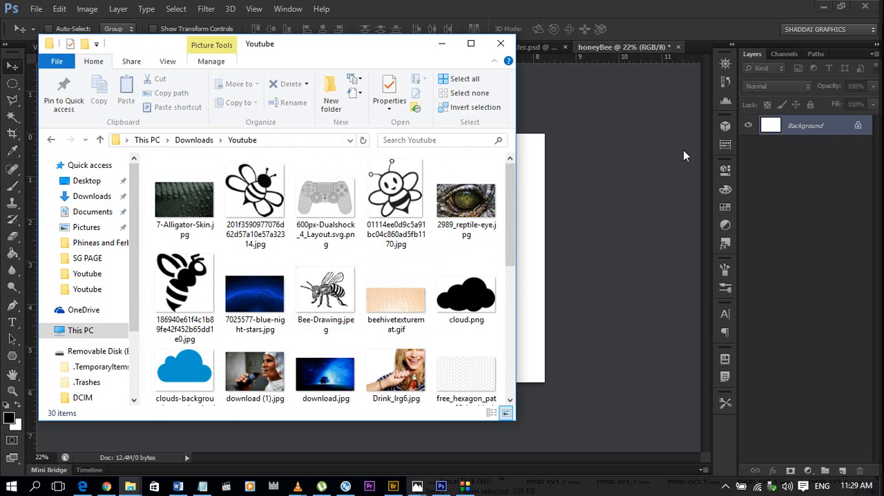
Switch back to Photoshop and draw a black rounded rectangle about 2068 × 746 px with a 73 px radius across the honeyBee canvas.
click(534, 186)
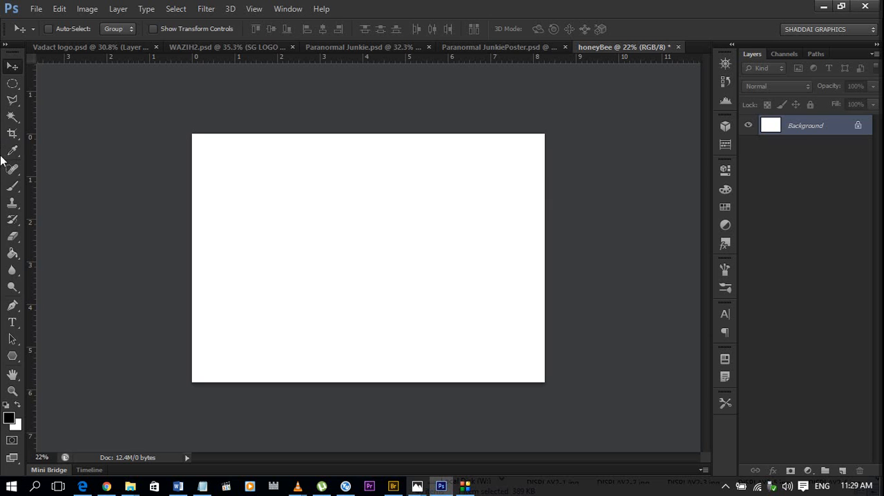
click(17, 357)
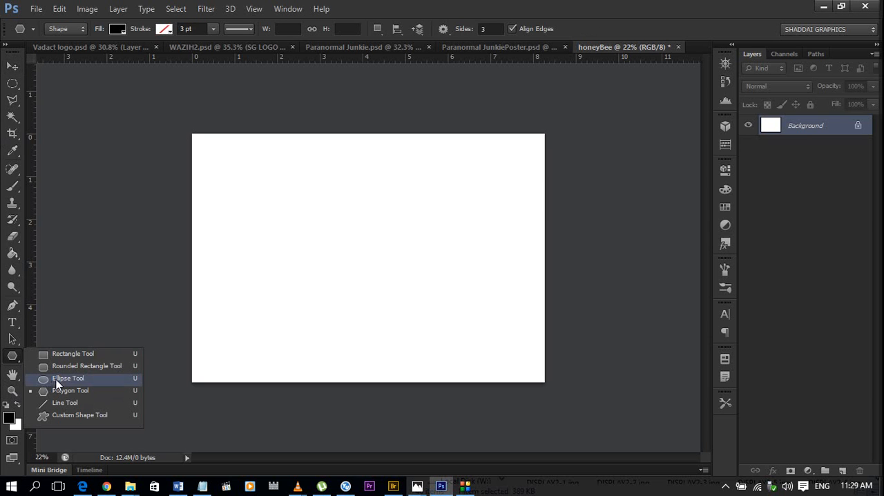
click(61, 367)
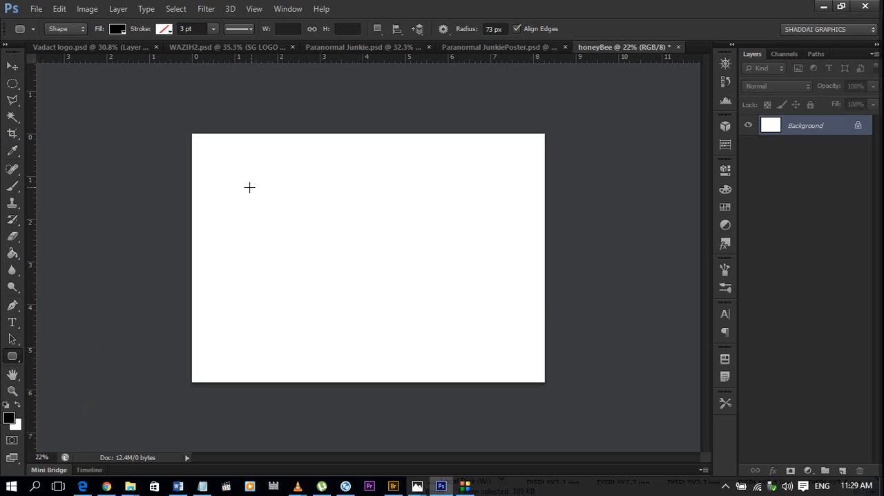
drag(237, 192, 514, 300)
scroll(442, 189, up, 3)
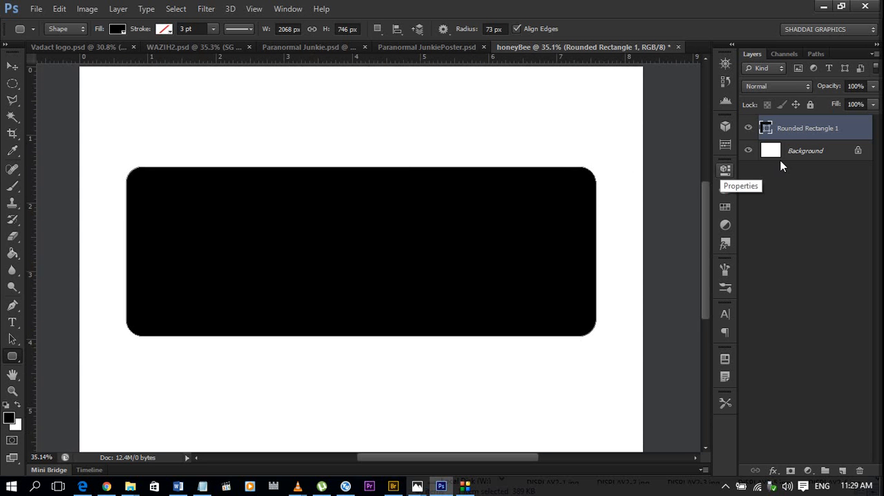
Rasterize the Rounded Rectangle 1 layer and duplicate it.
right_click(794, 122)
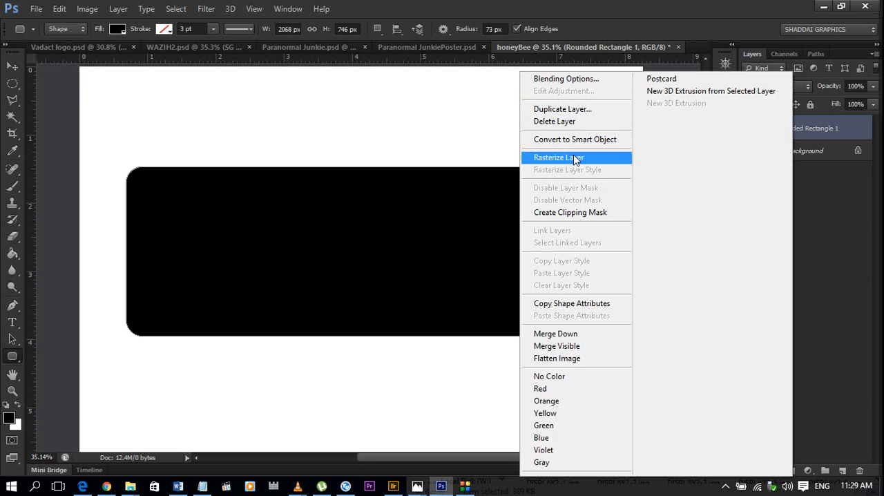
click(860, 134)
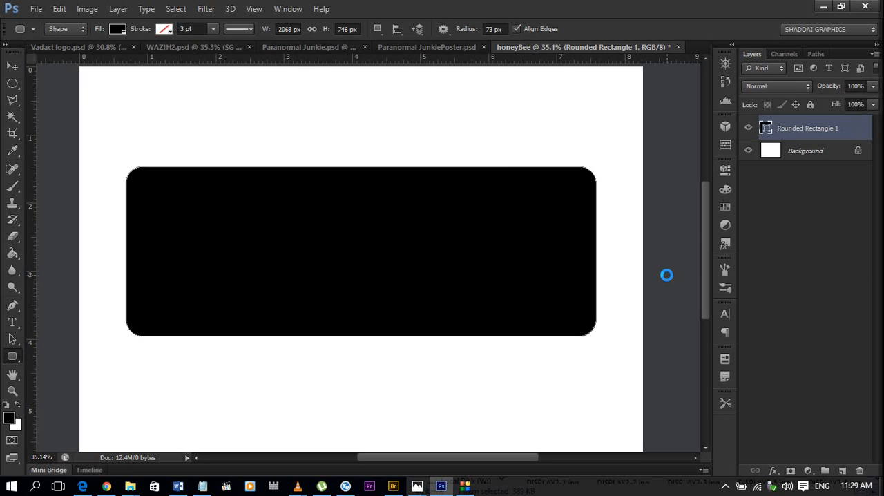
key(ctrl+0)
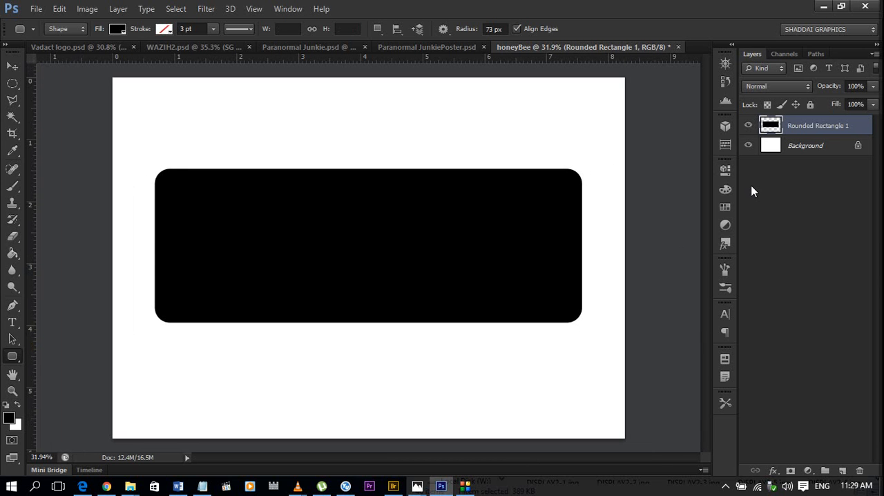
key(ctrl+j)
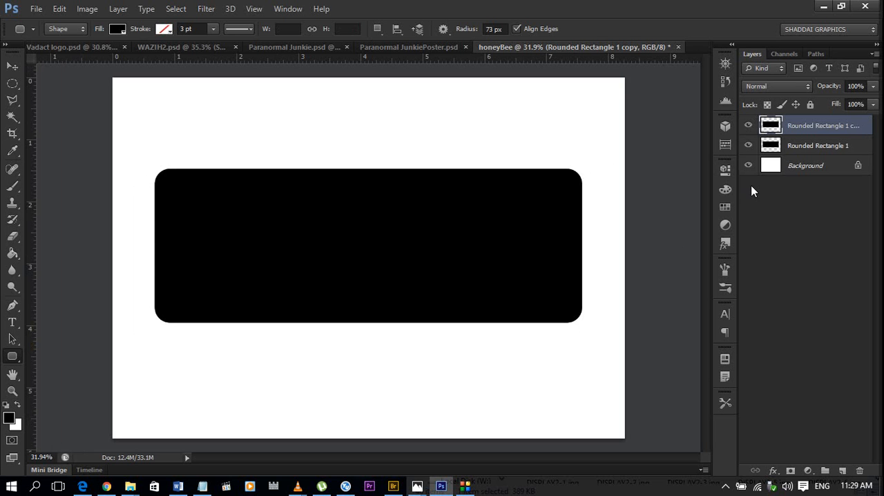
Invert the duplicate rectangle to white and scale it about its centre to about 96.08% width and 88.61% height, leaving an even black border.
key(ctrl+i)
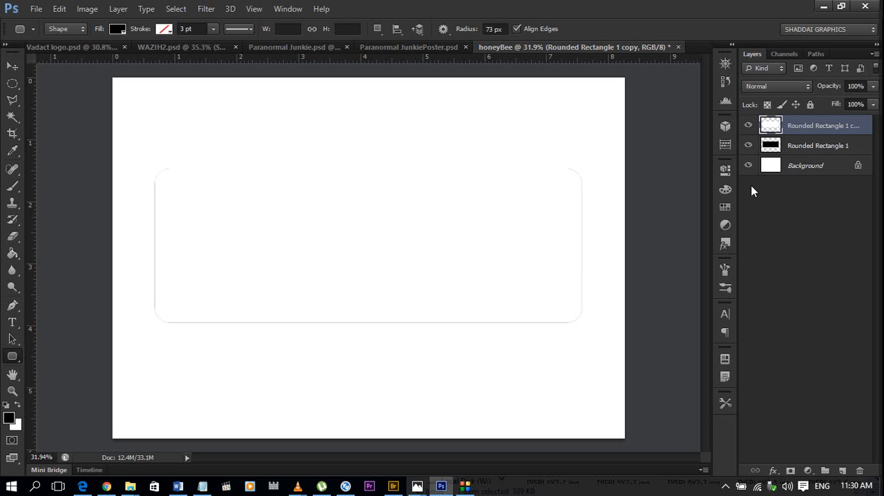
key(ctrl+t)
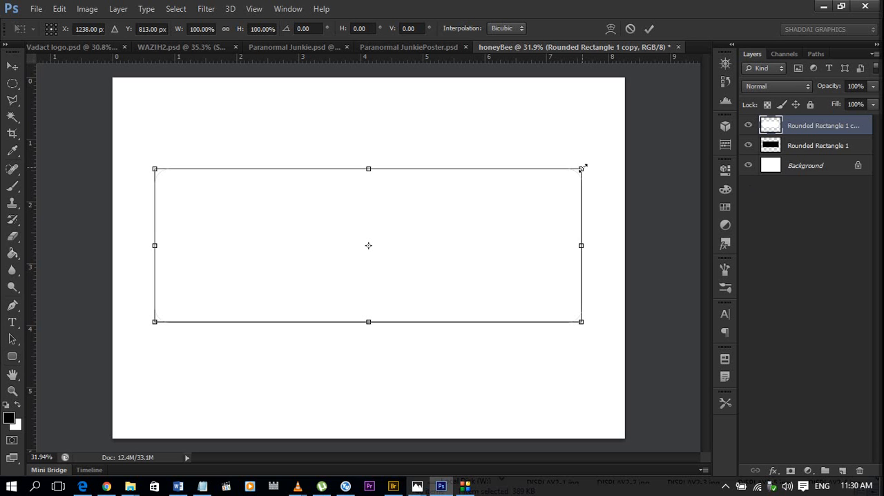
drag(579, 172, 561, 186)
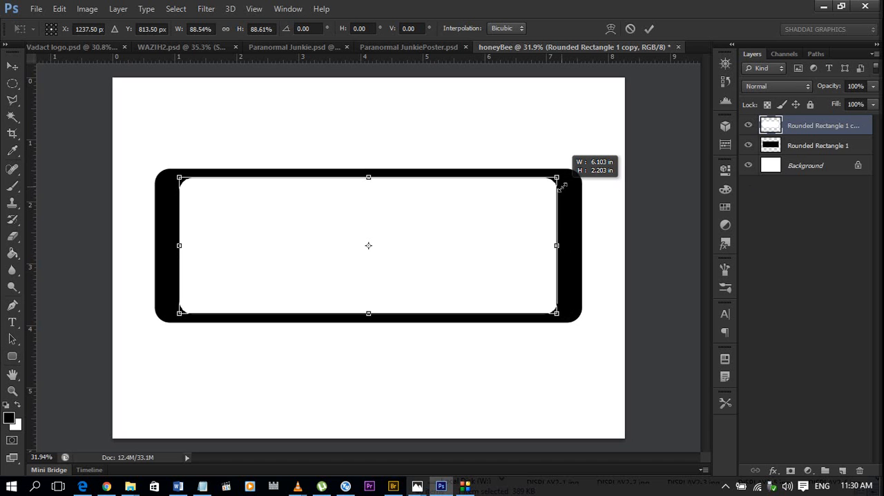
drag(563, 186, 562, 187)
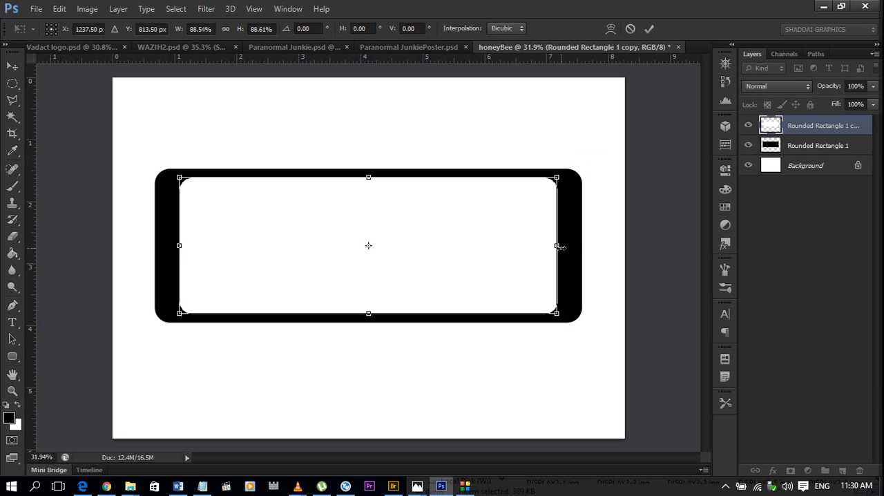
key(alt+shift)
drag(556, 246, 570, 245)
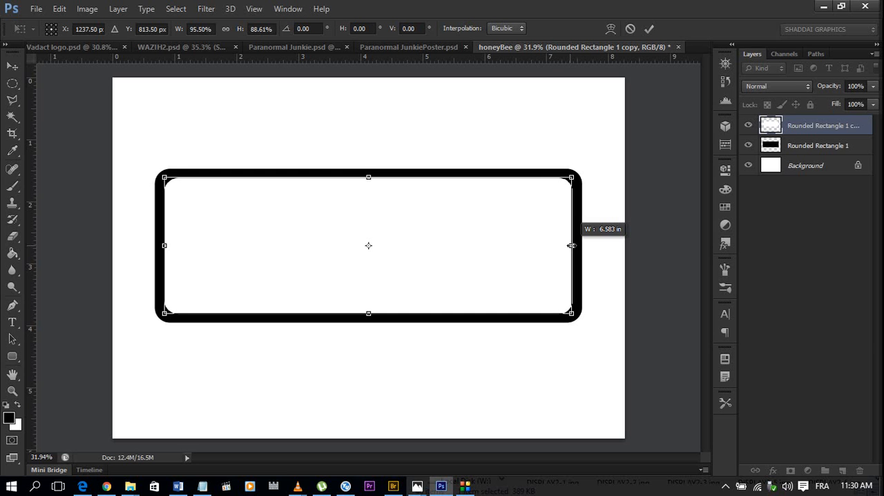
drag(571, 246, 572, 246)
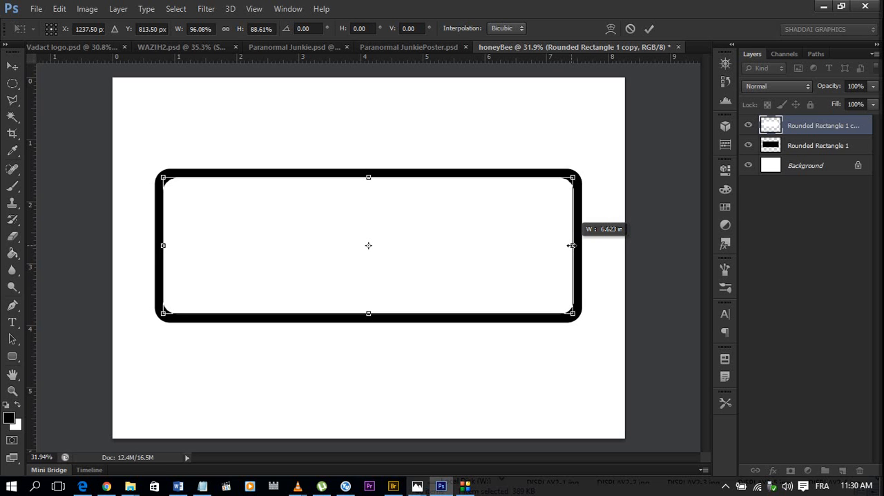
drag(571, 245, 572, 246)
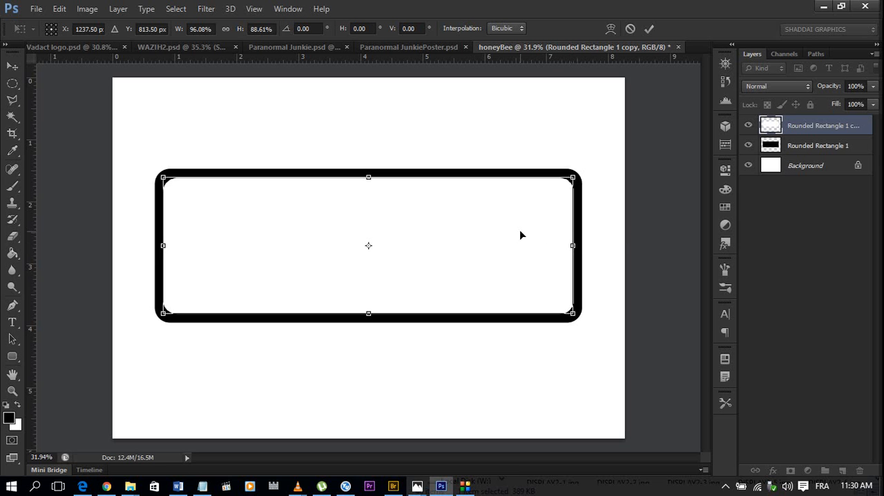
key(u)
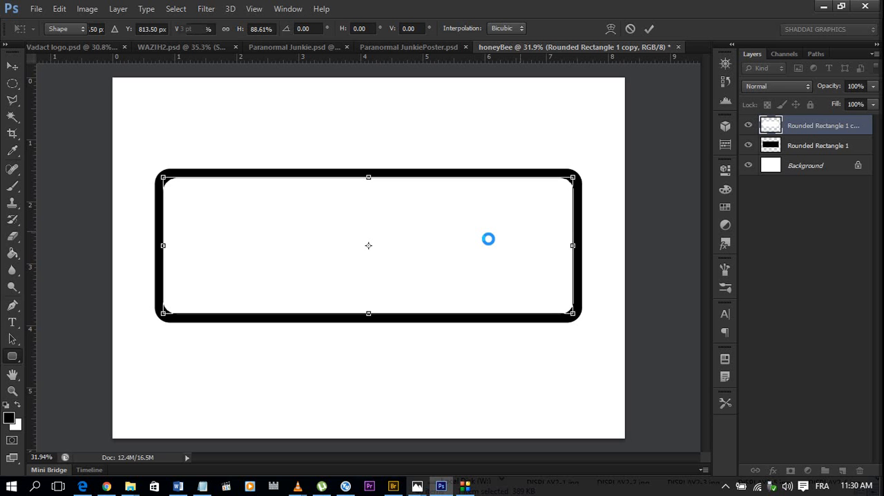
Examine the black border and rounded corners around the white inner rectangle.
scroll(272, 197, up, 1)
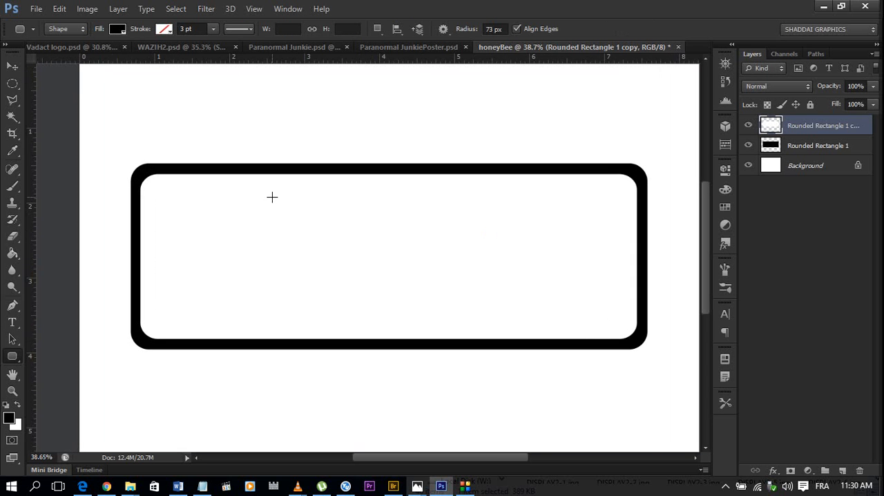
scroll(272, 197, down, 2)
scroll(122, 187, up, 3)
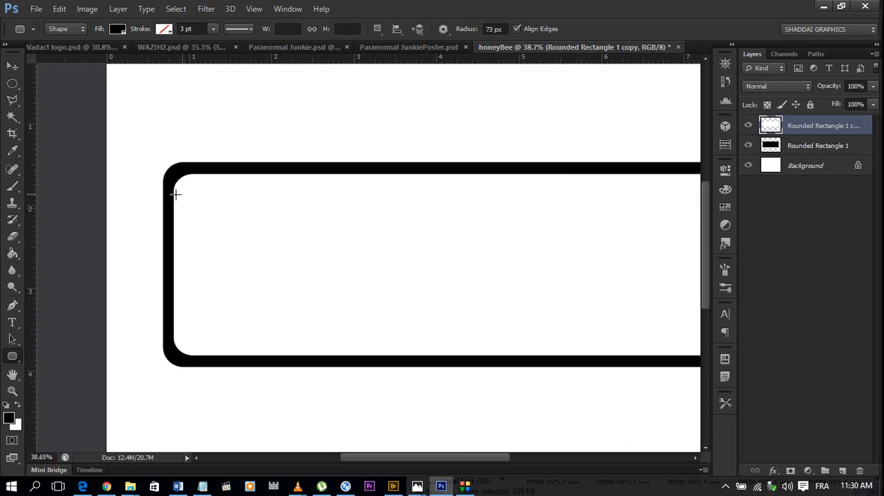
scroll(176, 191, down, 2)
scroll(185, 195, up, 1)
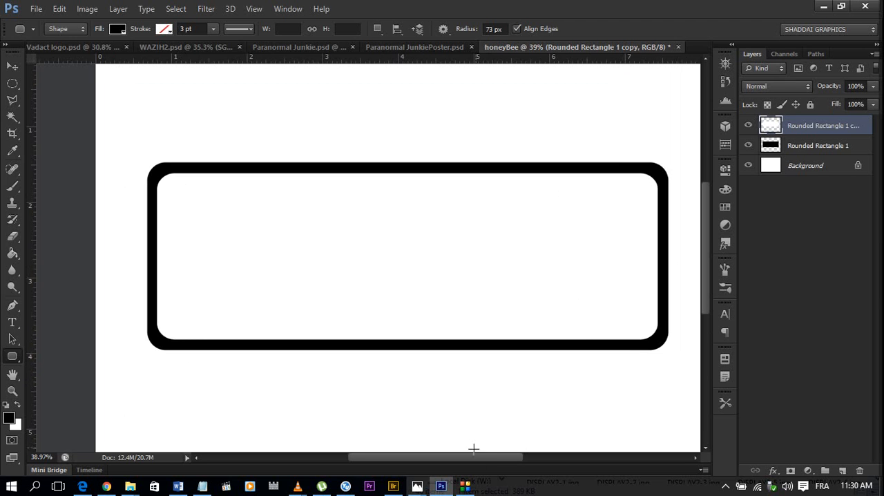
drag(477, 459, 482, 459)
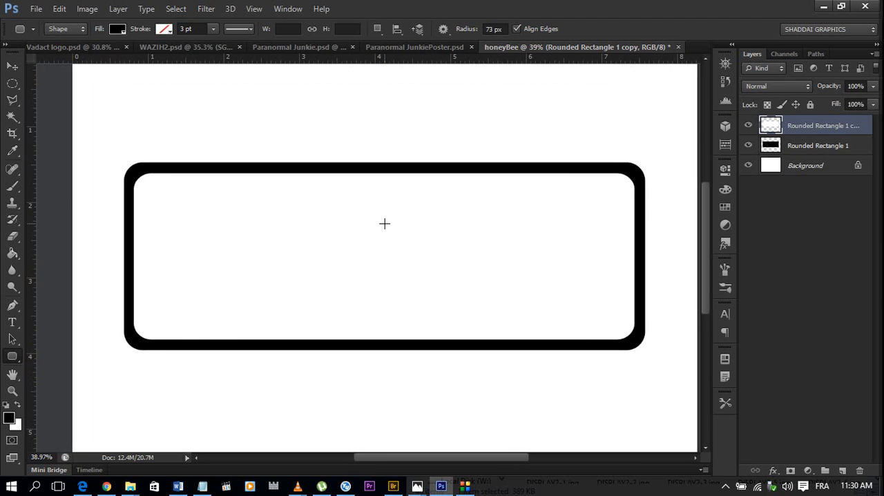
scroll(385, 223, up, 1)
scroll(384, 224, down, 1)
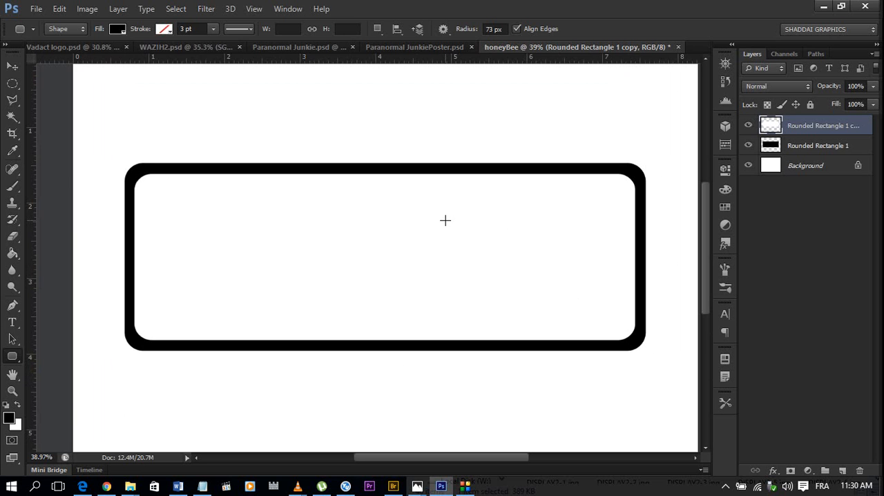
Add a blue Color Overlay with hex 2495ff to the Rounded Rectangle 1 layer, in Normal mode at 100% opacity.
click(850, 148)
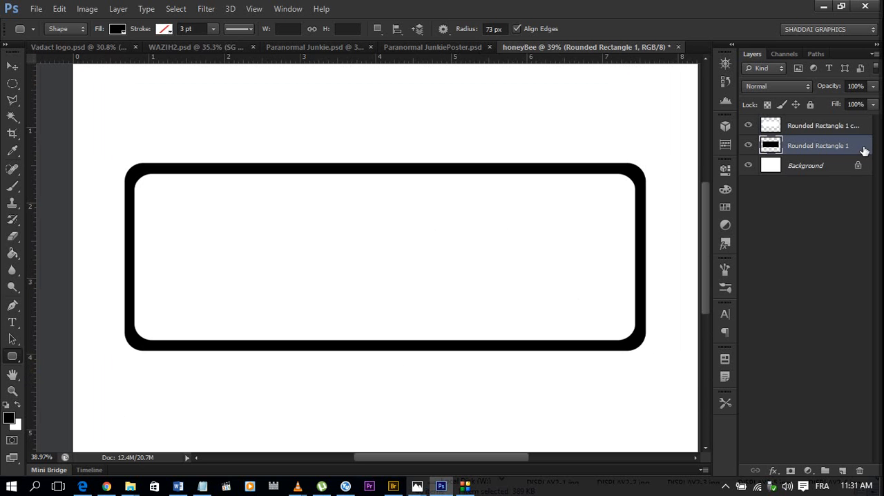
double_click(860, 148)
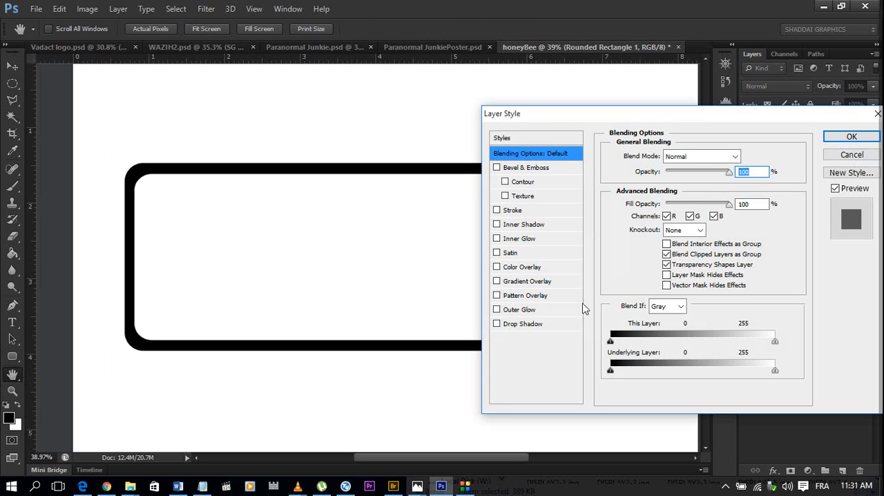
click(537, 268)
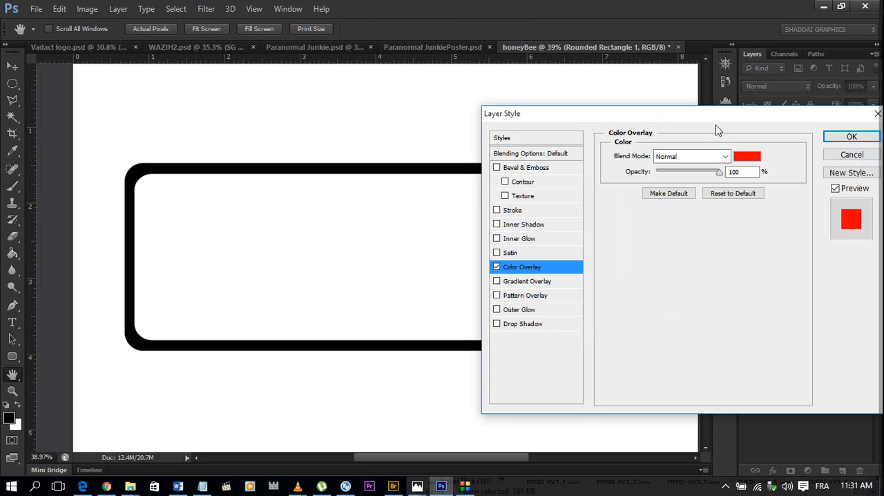
click(745, 159)
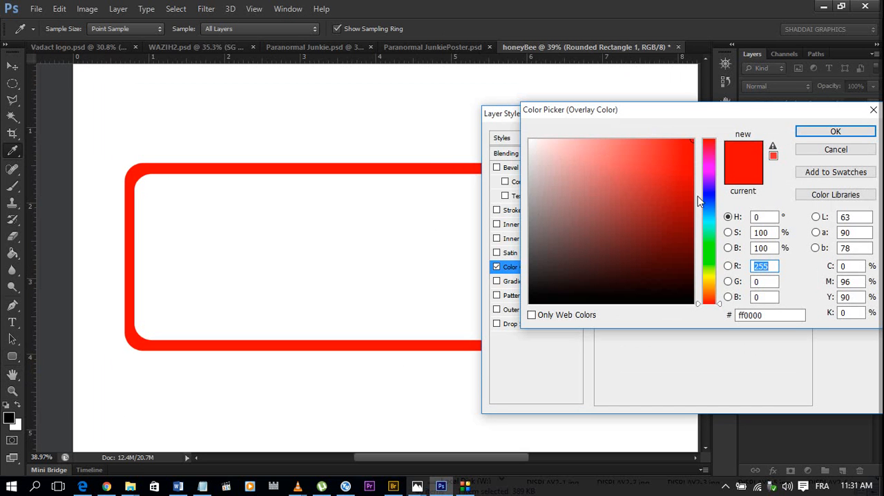
click(712, 209)
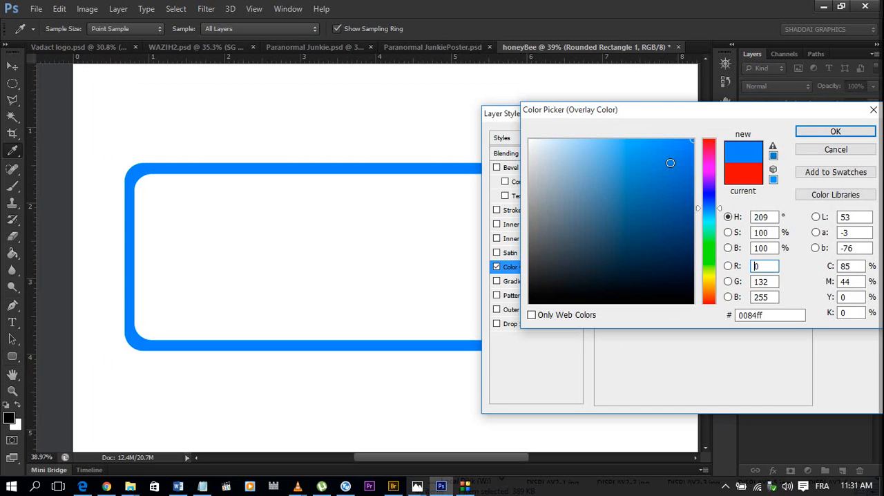
click(662, 140)
click(648, 140)
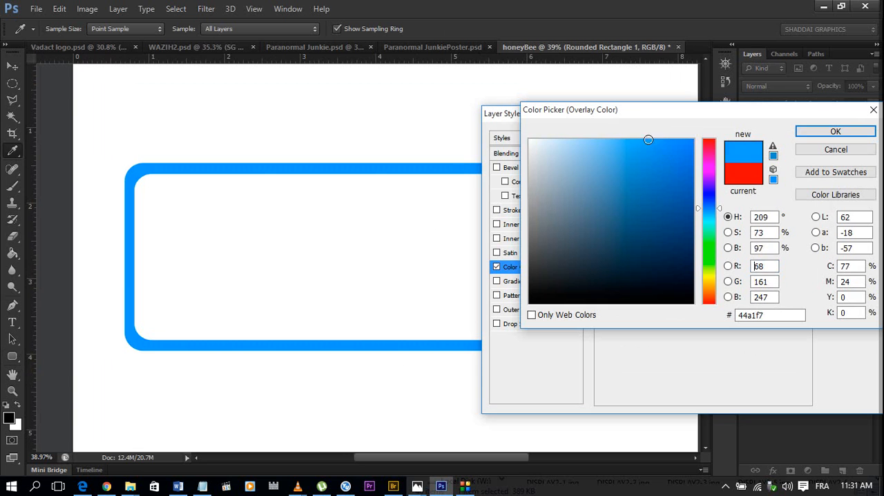
click(641, 139)
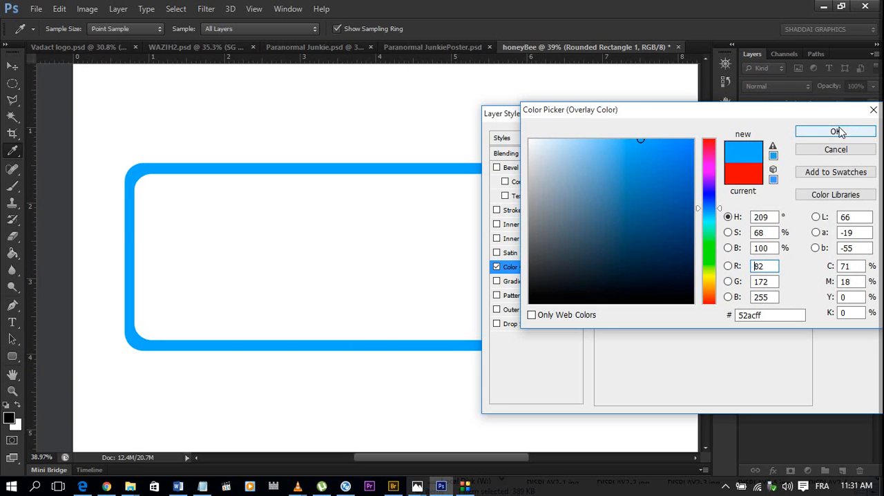
click(685, 140)
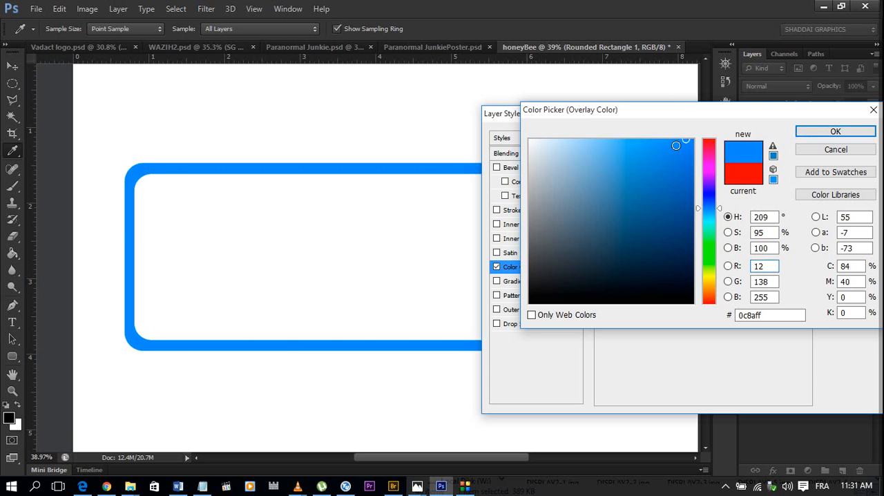
click(669, 140)
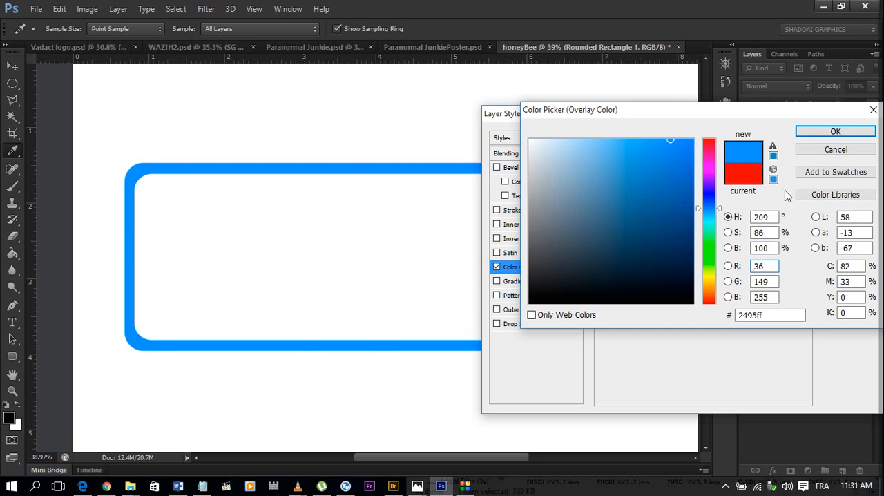
drag(764, 114, 701, 124)
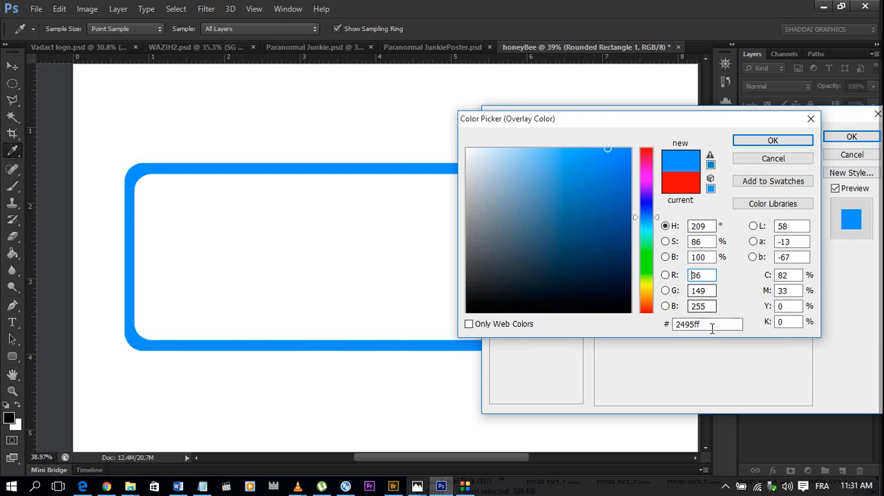
click(771, 140)
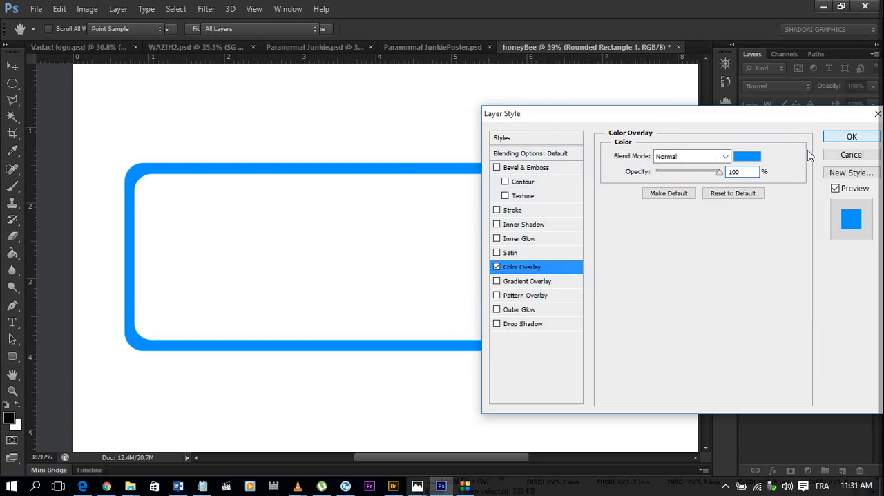
click(851, 137)
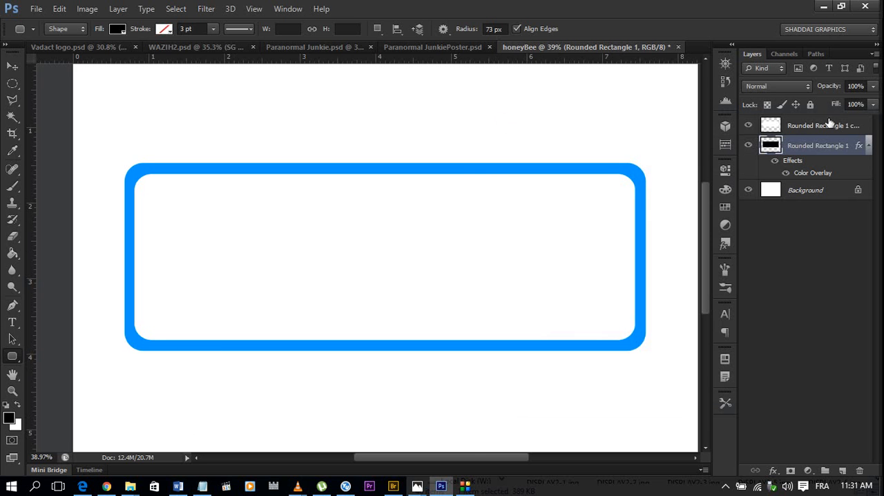
Duplicate the white inner rounded rectangle layer.
click(811, 128)
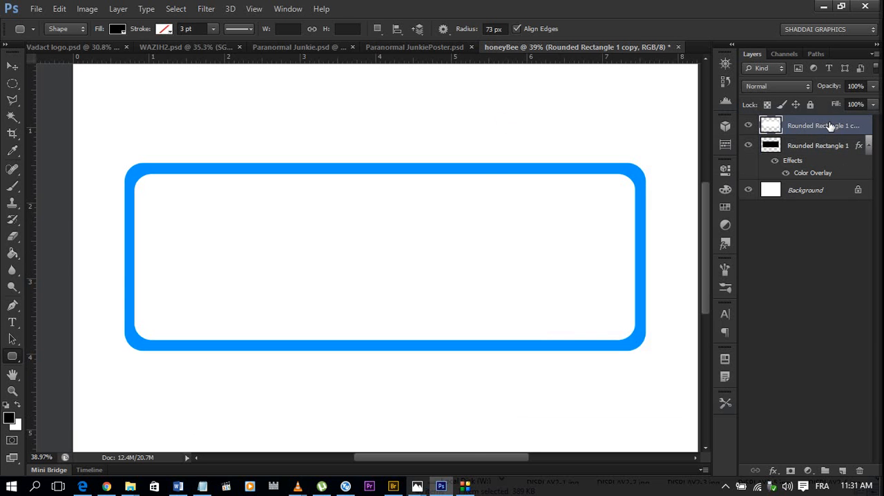
key(ctrl+j)
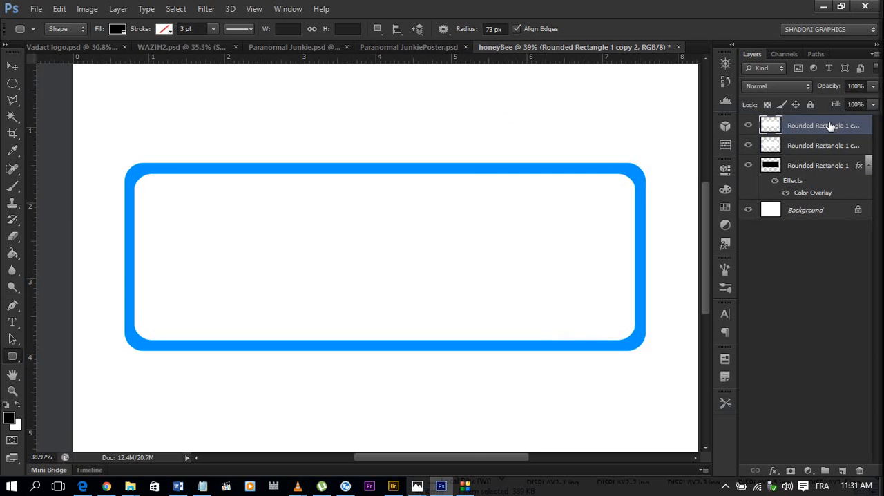
Fill the topmost rounded rectangle copy with the frame's blue, hex 2495ff, using its outline as the selection, and deselect.
ctrl+click(772, 130)
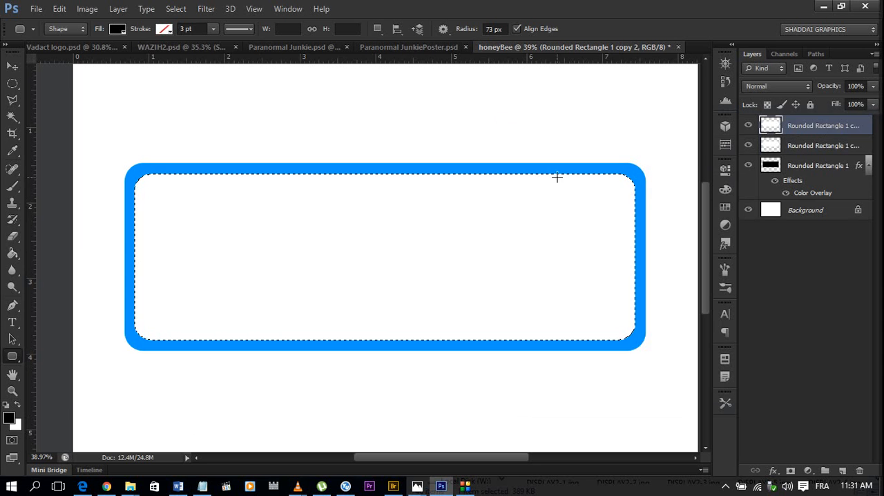
click(8, 418)
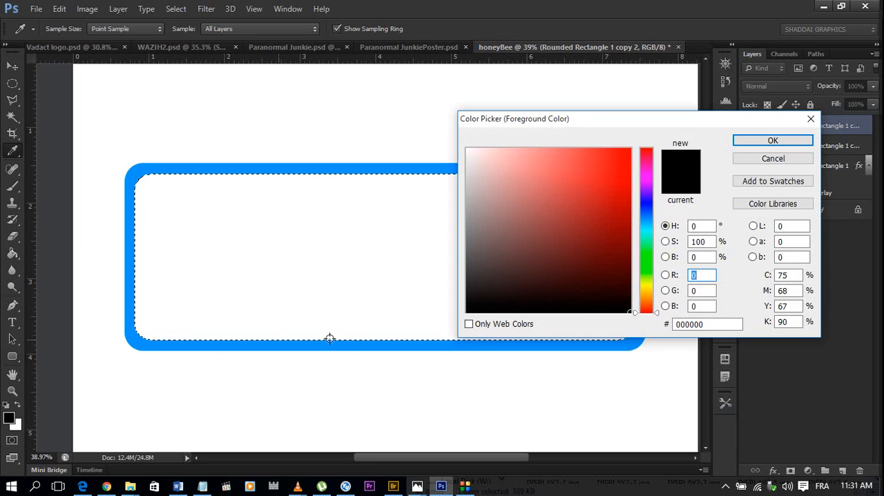
click(811, 118)
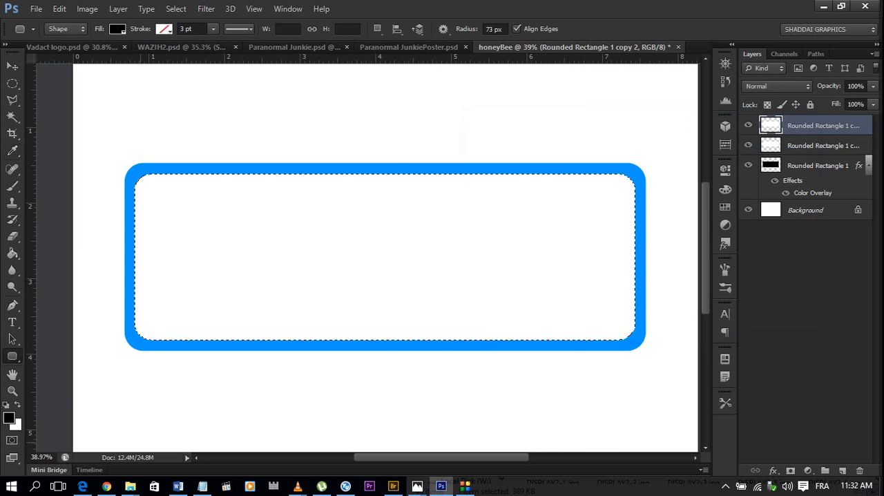
click(8, 419)
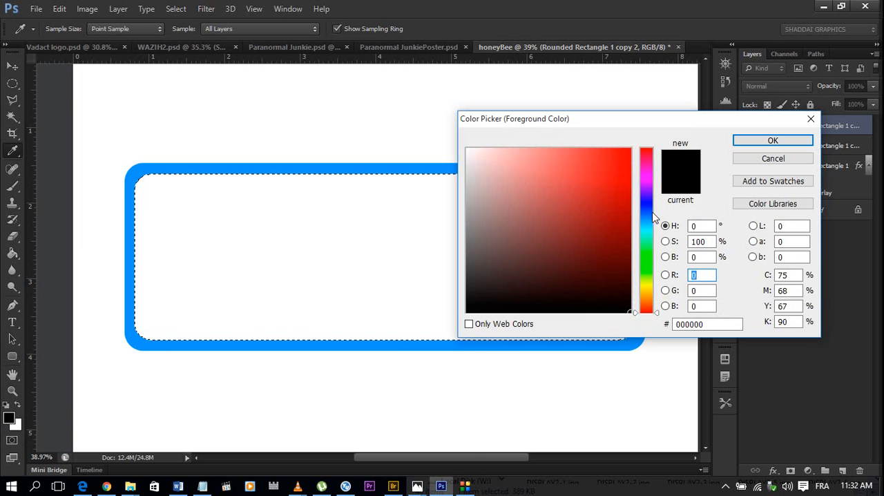
click(450, 168)
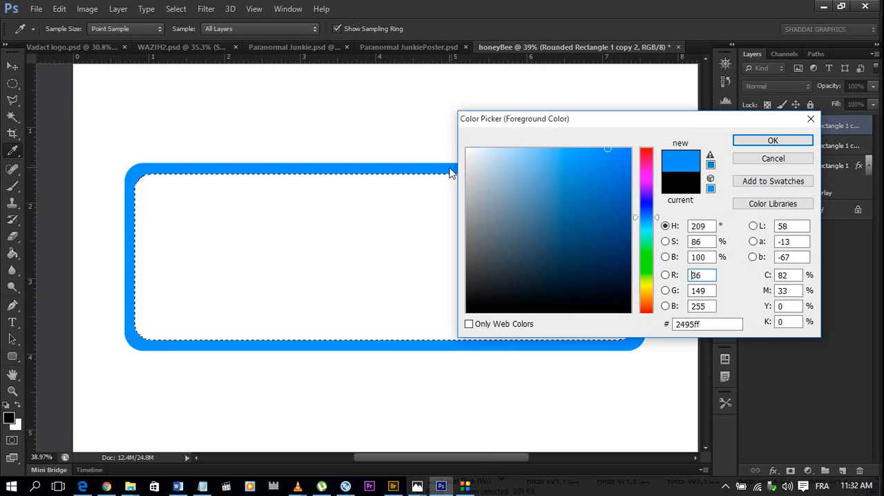
click(774, 142)
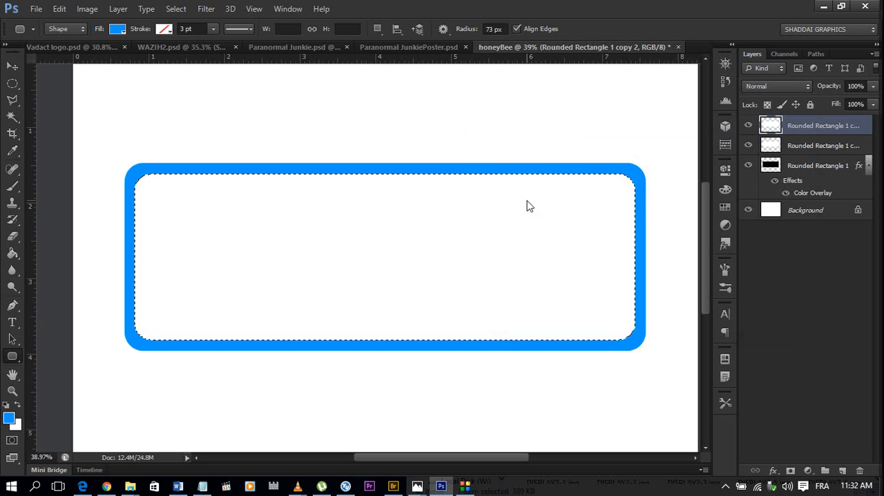
key(alt+BackSpace)
scroll(527, 201, down, 3)
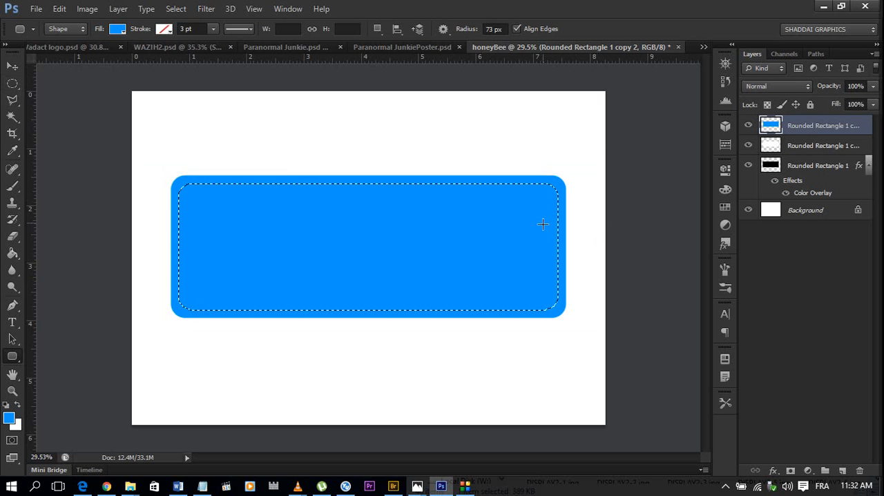
key(ctrl+d)
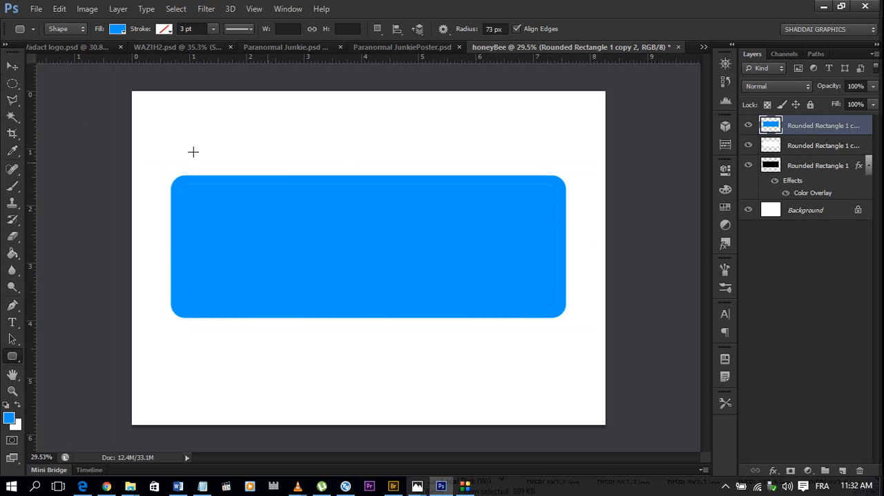
Trim the topmost blue rectangle to a large elliptical selection over its right part, deleting everything outside the ellipse to leave a curved left edge.
click(13, 83)
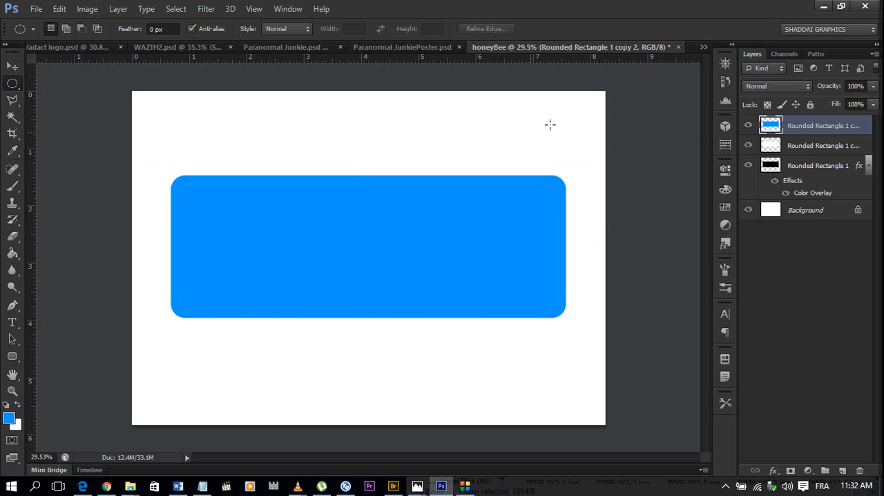
drag(612, 111, 311, 394)
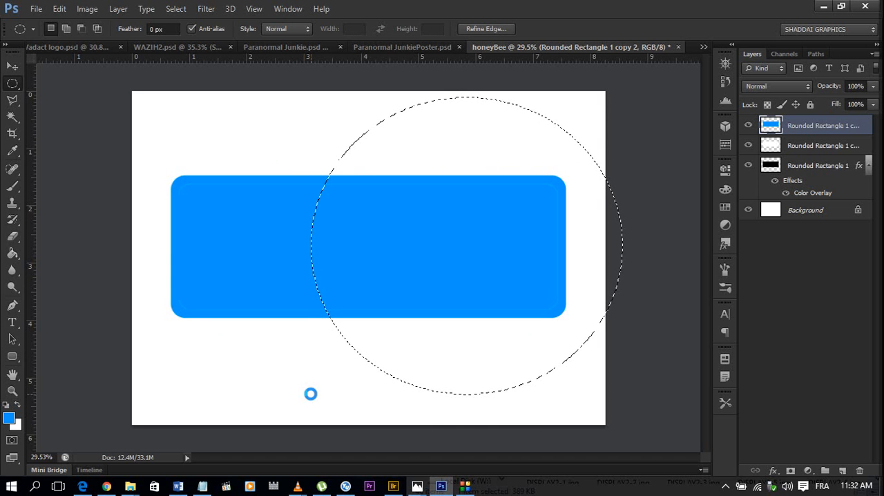
key(ctrl+shift+i)
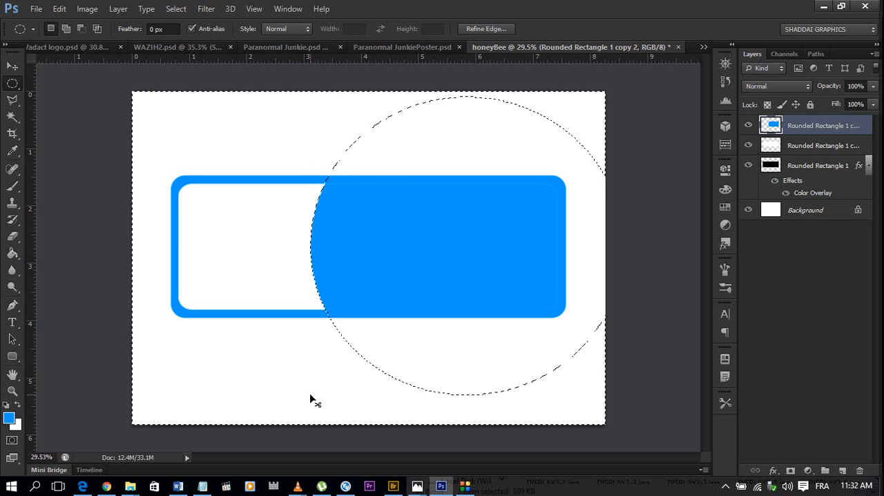
key(ctrl+d)
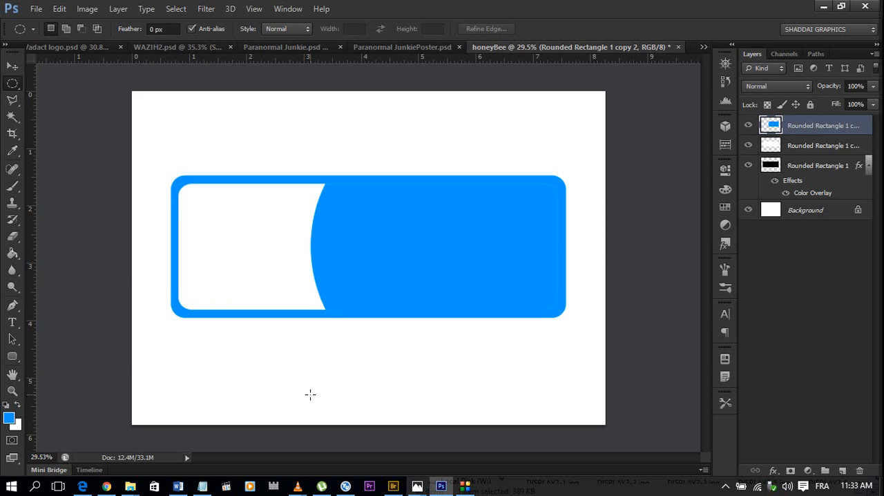
scroll(347, 230, up, 3)
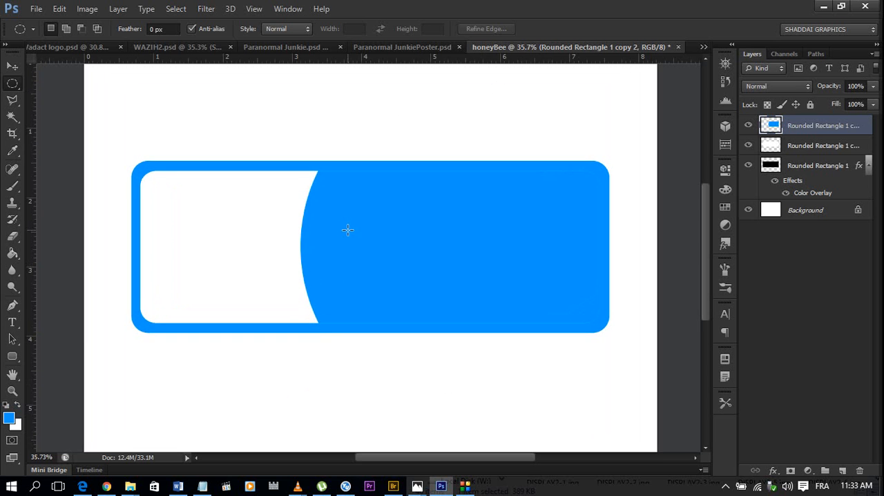
scroll(347, 230, up, 1)
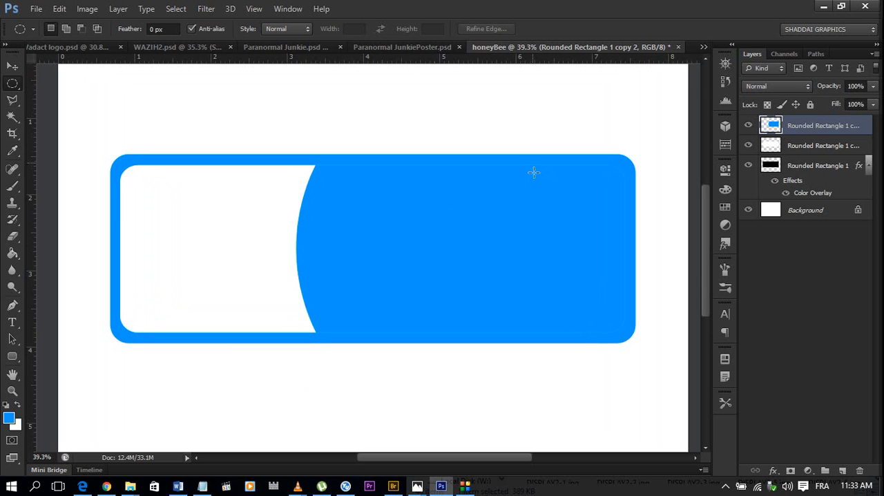
Recolour the curved blue shape on the topmost layer to light blue, hex 90c9ff, and deselect.
ctrl+click(769, 127)
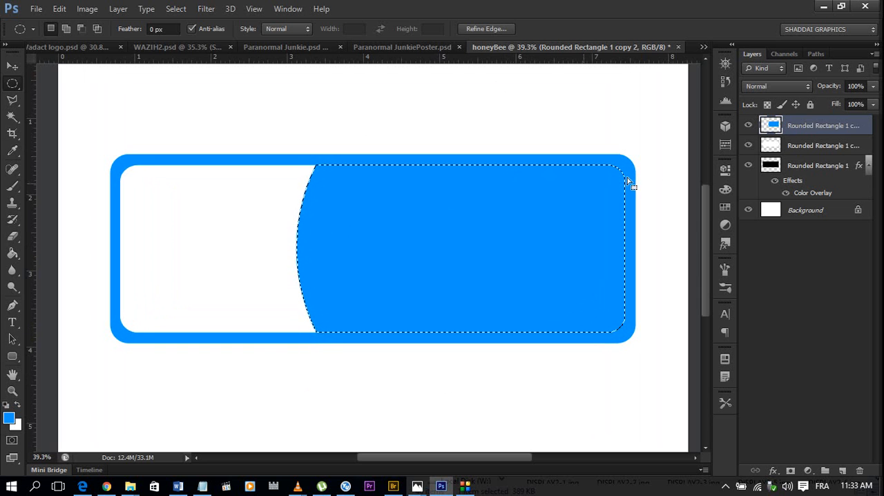
click(9, 418)
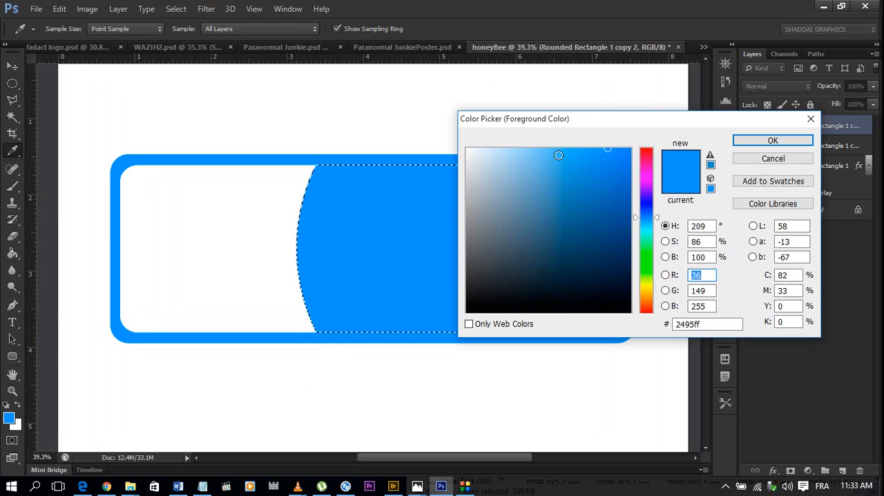
drag(557, 153, 538, 132)
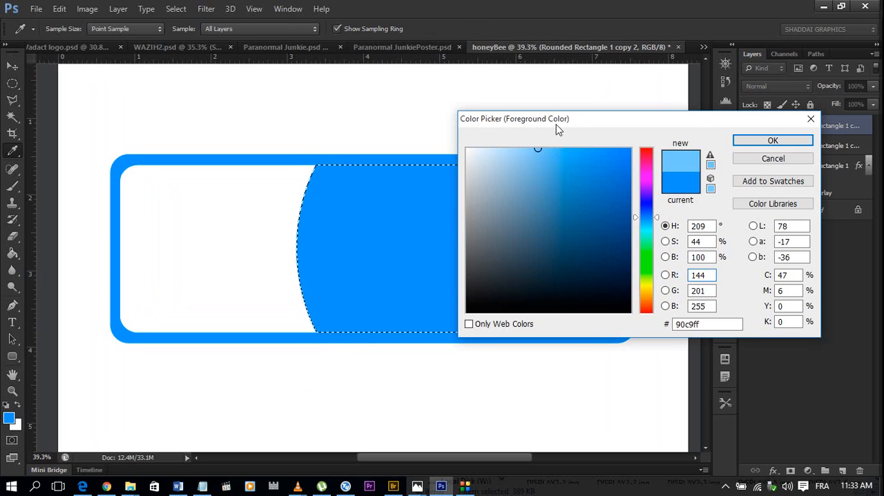
click(751, 143)
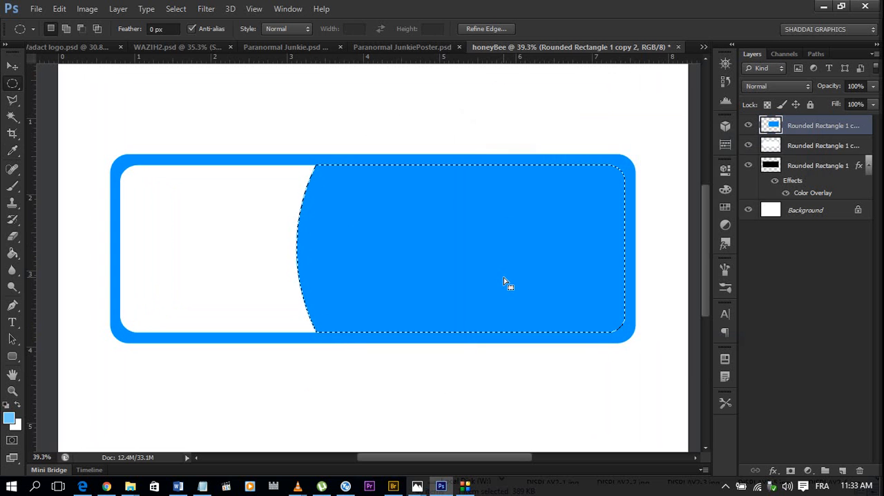
key(alt+BackSpace)
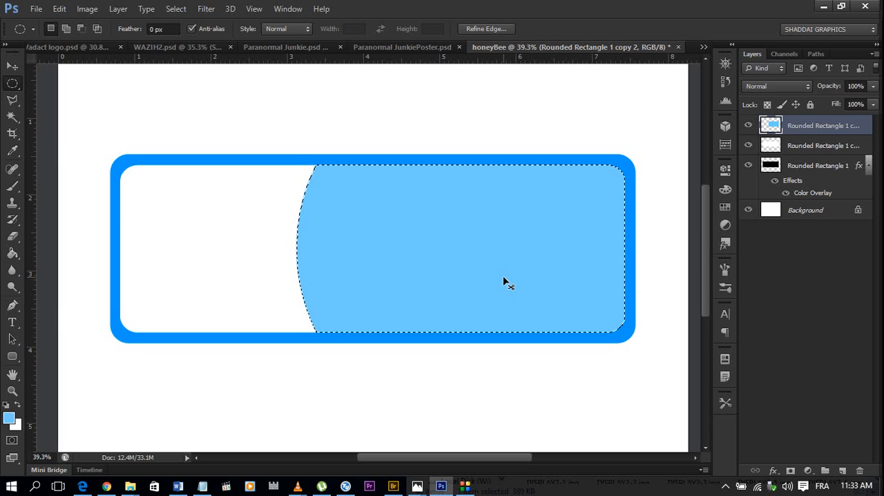
key(ctrl+d)
scroll(301, 273, up, 1)
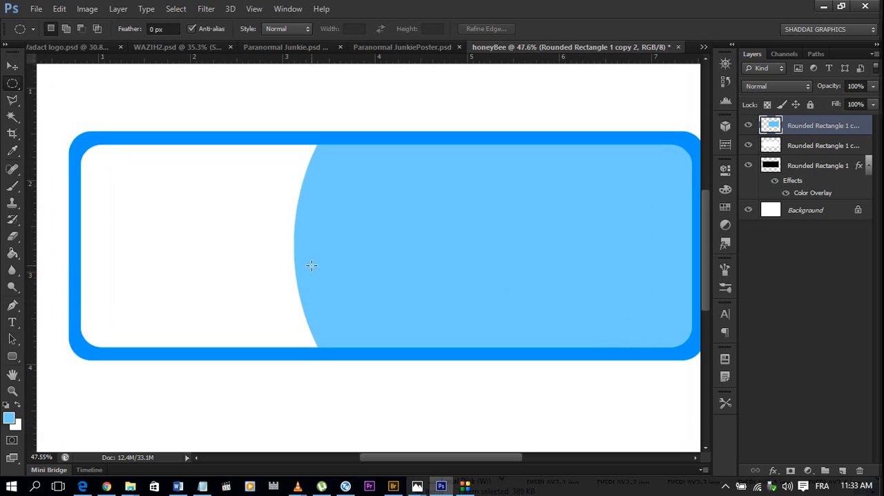
scroll(310, 263, down, 2)
scroll(398, 268, down, 1)
scroll(398, 268, up, 1)
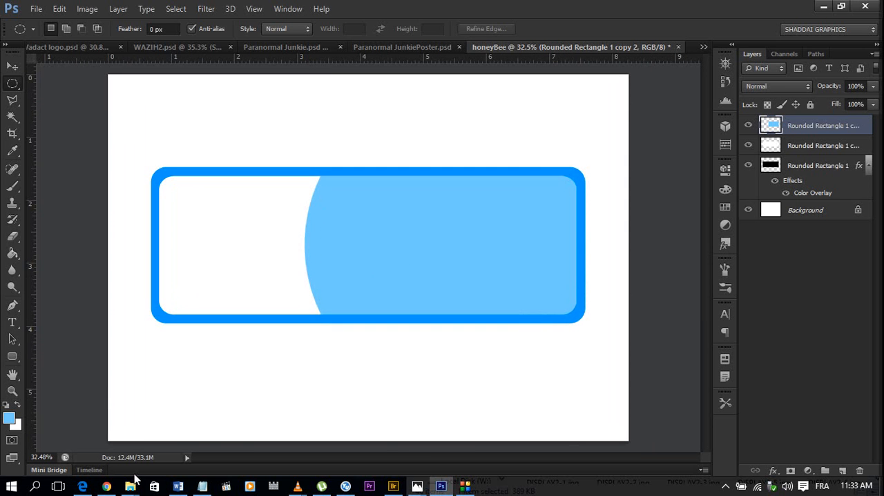
Place clouds-background-png-cloud-edition.png from File Explorer's Downloads > Youtube folder into the honeyBee document.
mouse_move(130, 488)
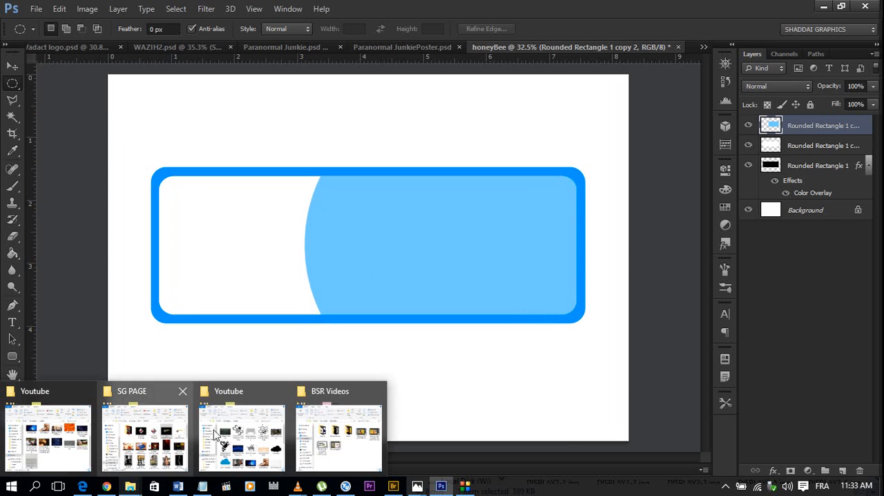
mouse_move(235, 446)
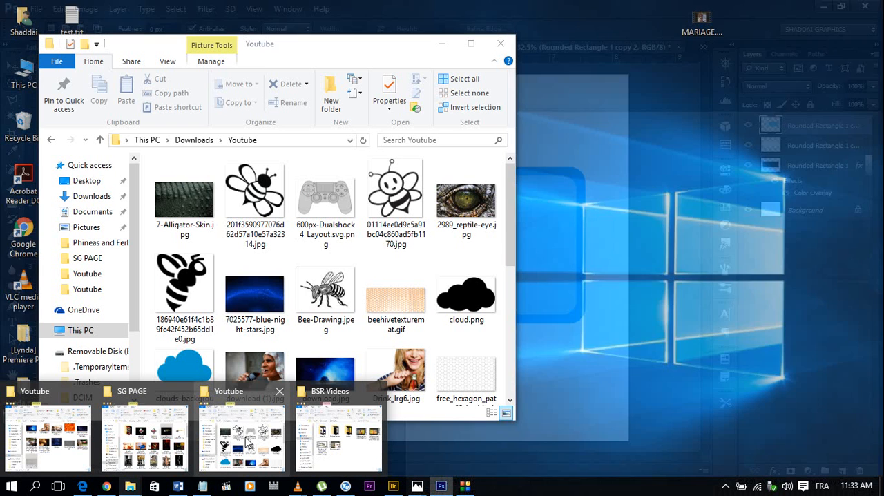
click(235, 446)
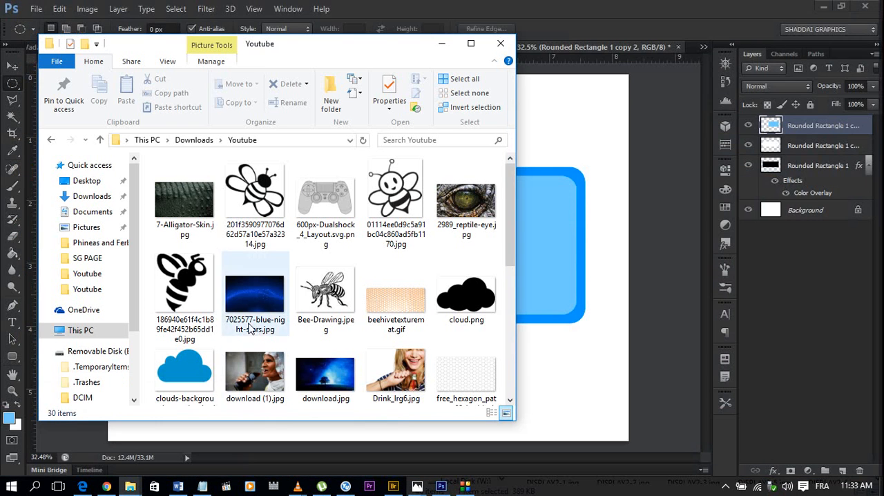
click(188, 373)
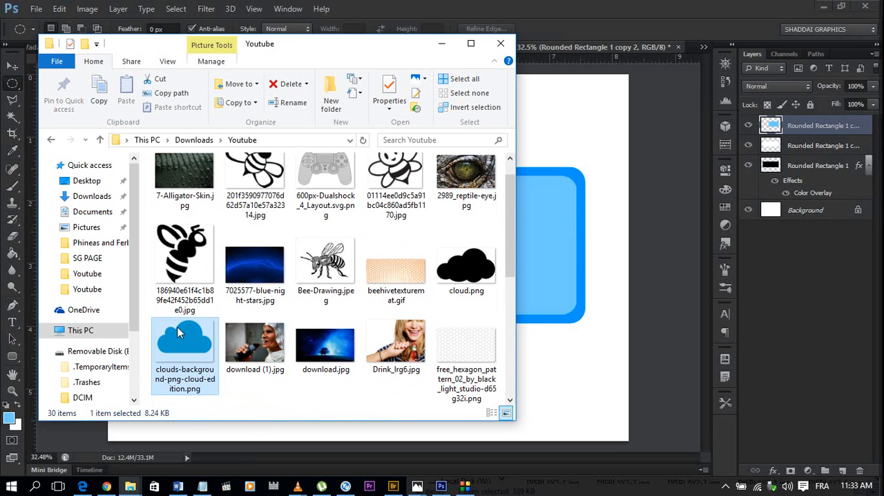
drag(181, 333, 568, 254)
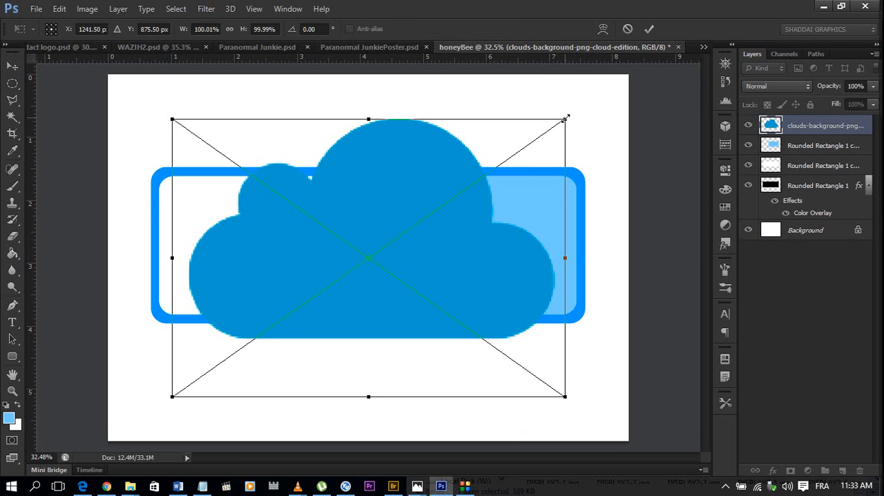
Scale the placed cloud proportionally to about 57% and move it into the light blue area on the right of the frame.
drag(556, 126, 482, 181)
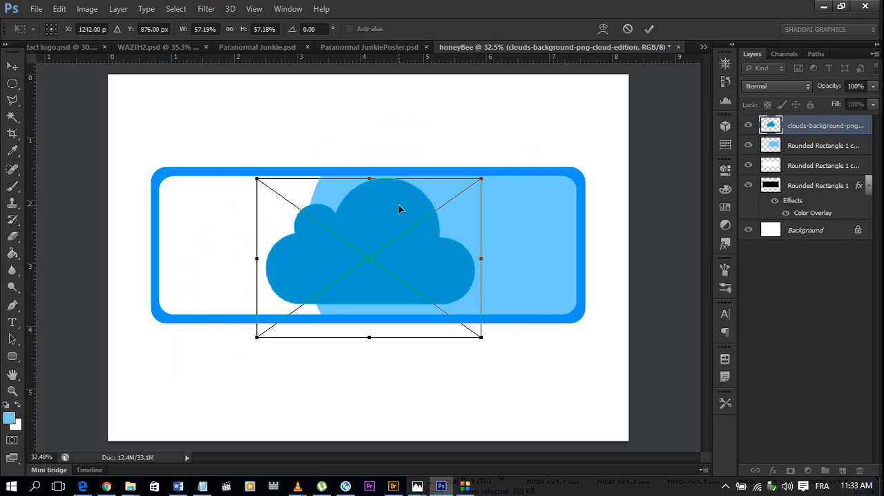
key(Return)
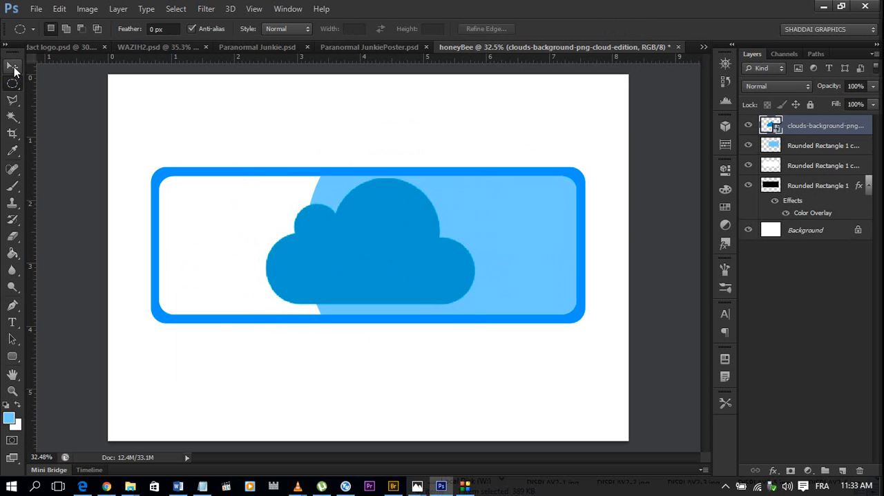
click(13, 68)
drag(363, 230, 433, 234)
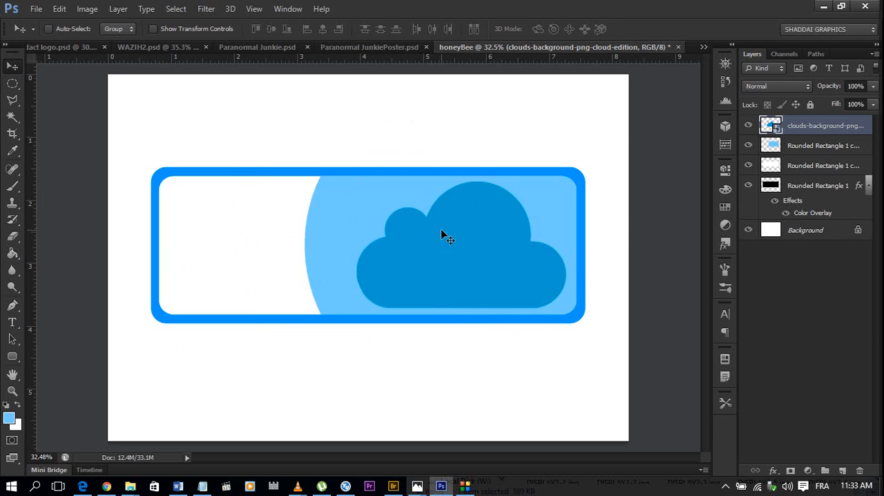
Add a white Color Overlay, hex ffffff, to the cloud layer in Normal mode at 100% opacity.
double_click(869, 126)
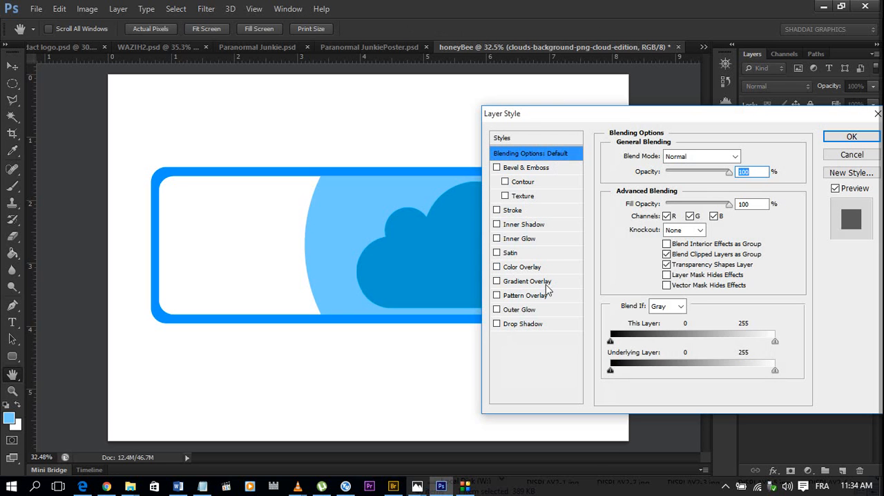
click(539, 268)
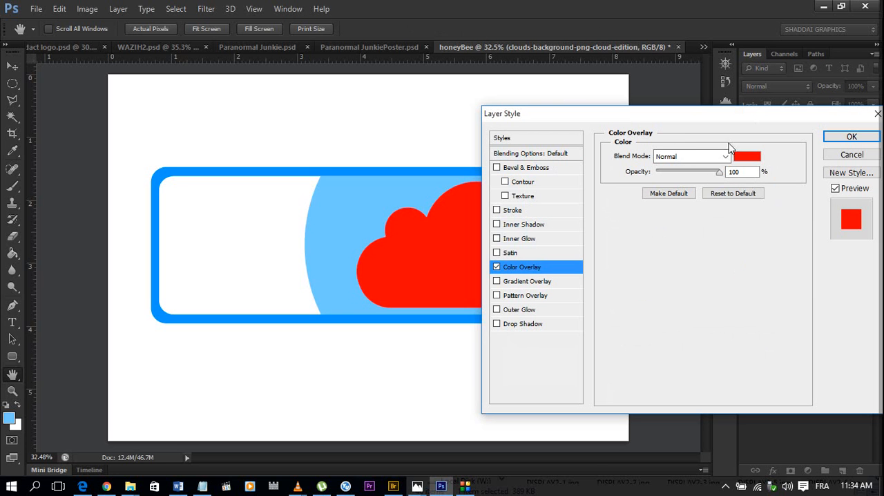
click(751, 158)
drag(498, 237, 446, 99)
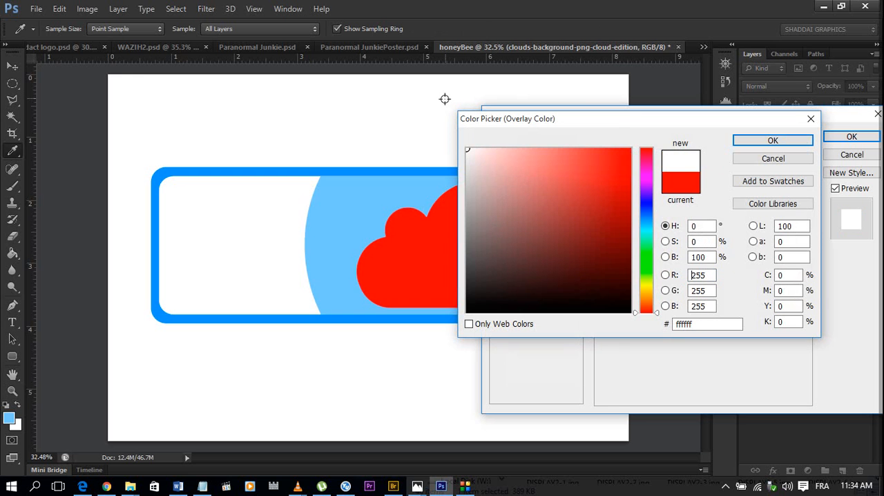
click(800, 141)
click(827, 142)
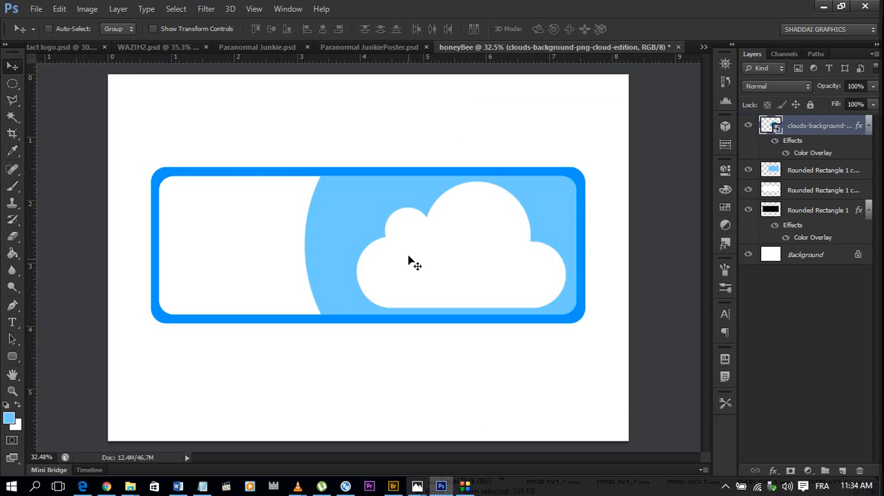
scroll(411, 260, down, 2)
scroll(435, 278, up, 3)
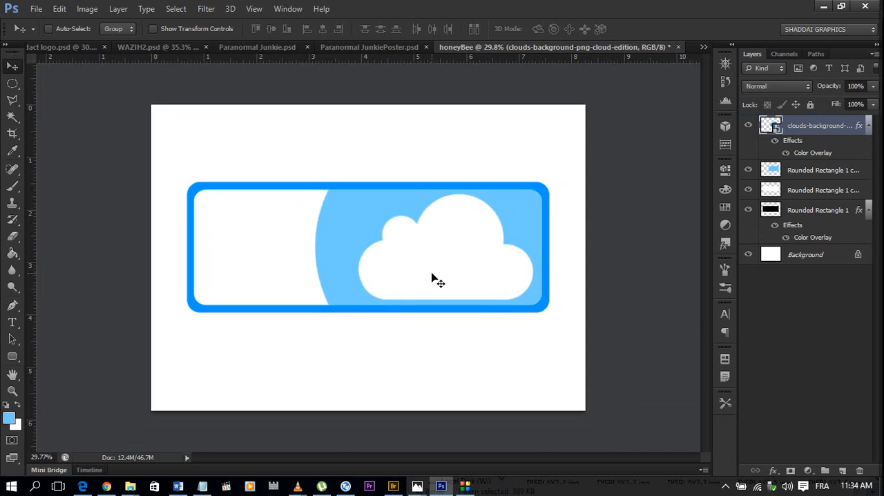
scroll(434, 278, up, 1)
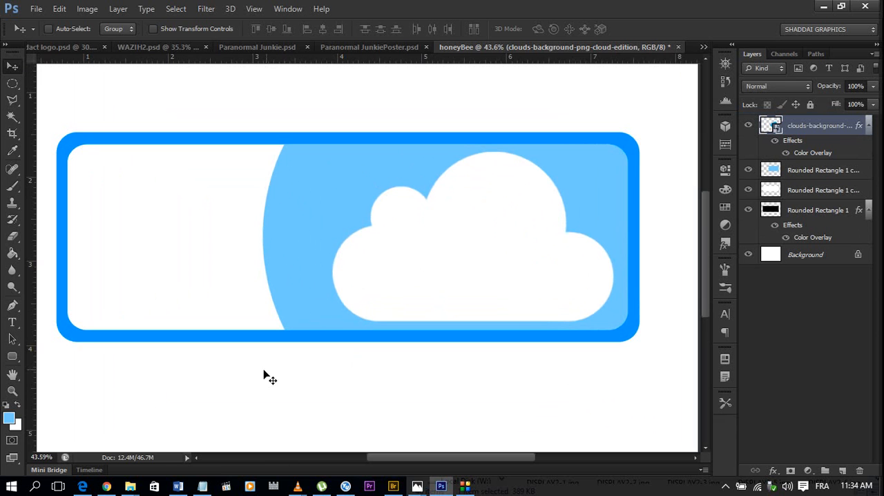
Place free_hexagon_pattern_02_by_black_light_studio-d65g32i.png from File Explorer's Downloads > Youtube folder into the honeyBee document.
mouse_move(133, 488)
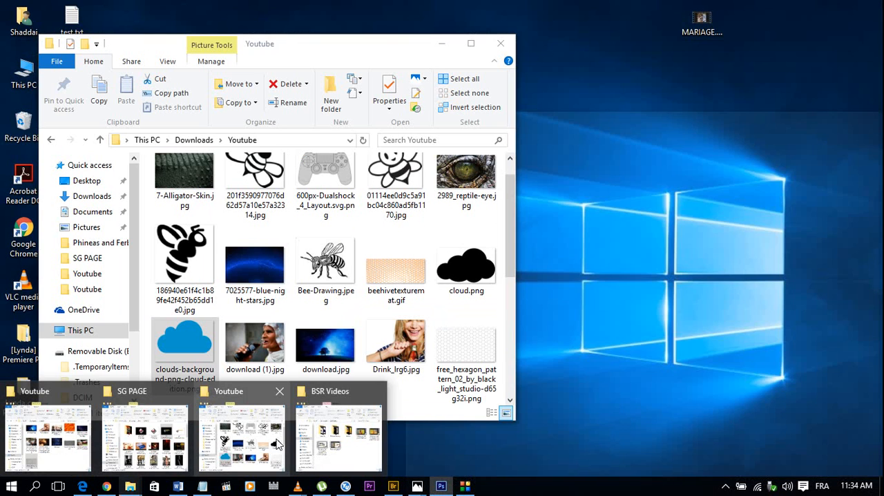
click(269, 446)
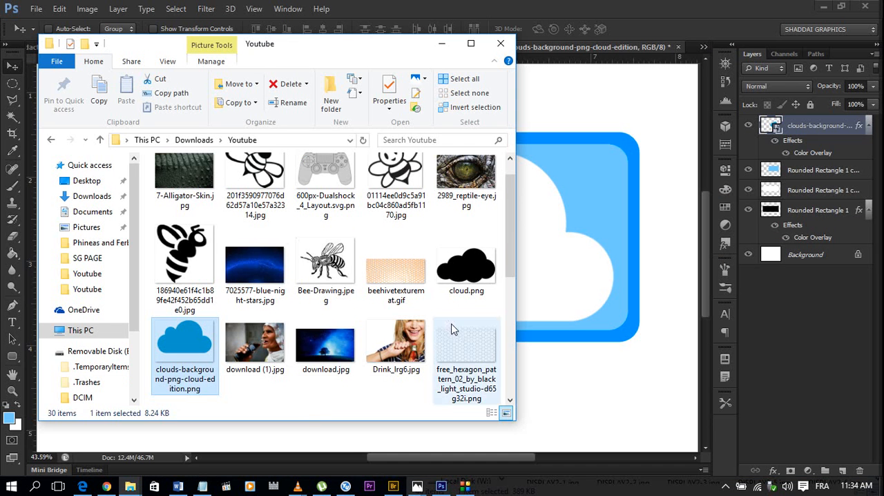
scroll(455, 329, up, 1)
scroll(453, 327, down, 1)
scroll(453, 327, up, 1)
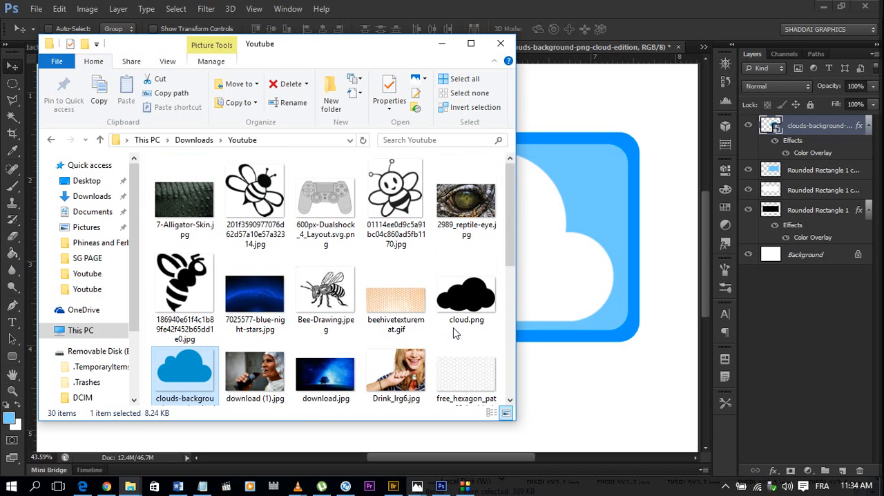
scroll(453, 327, down, 1)
click(464, 344)
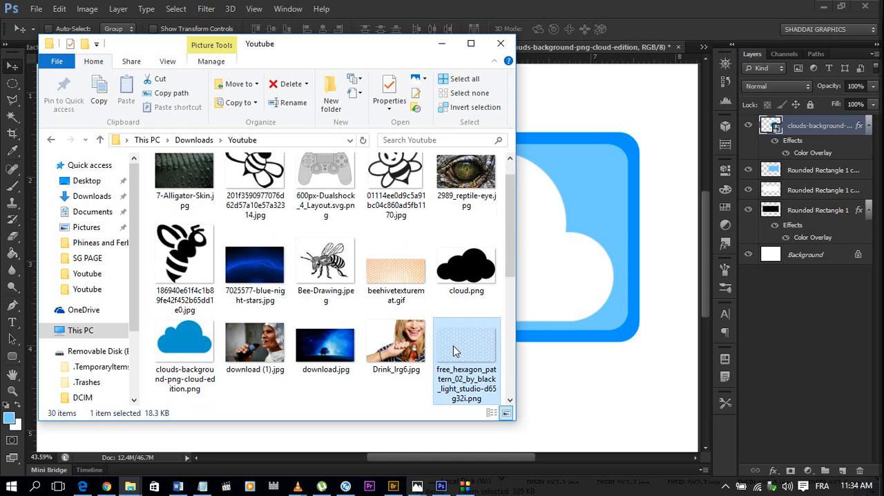
drag(454, 349, 598, 252)
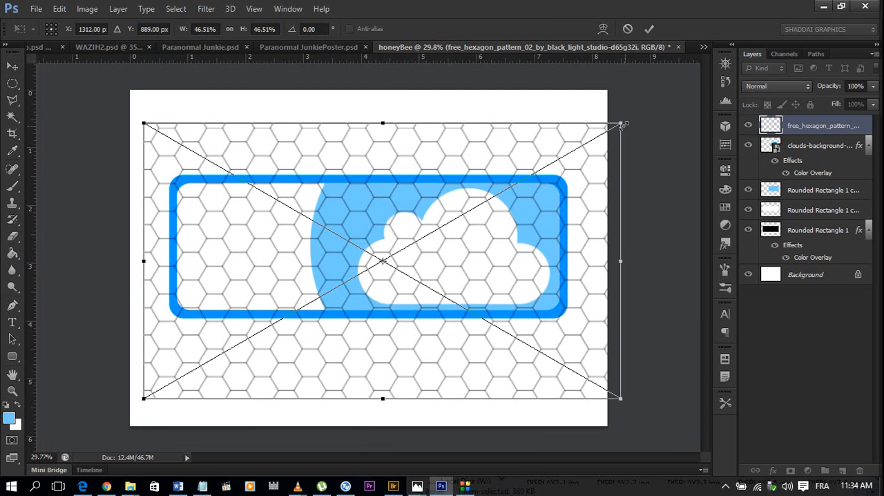
Scale the placed hexagon pattern proportionally to about 34% and move it so it covers the frame's curved light blue area.
drag(623, 125, 560, 163)
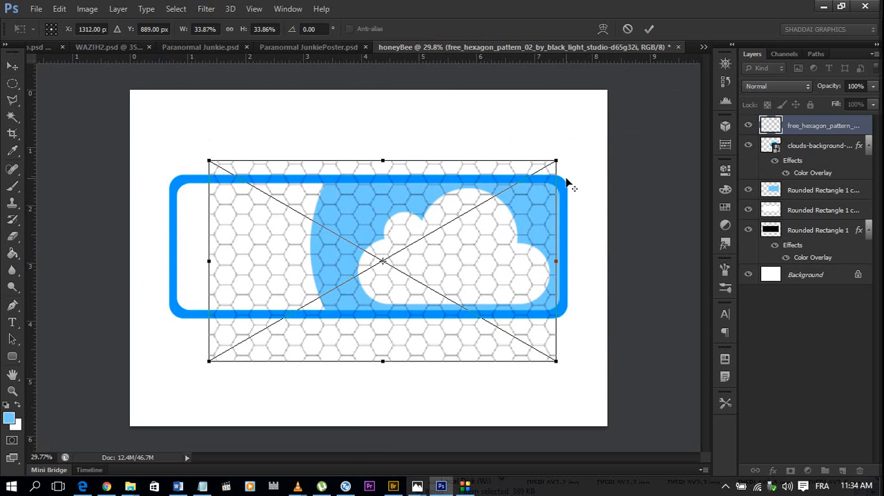
drag(456, 195, 472, 195)
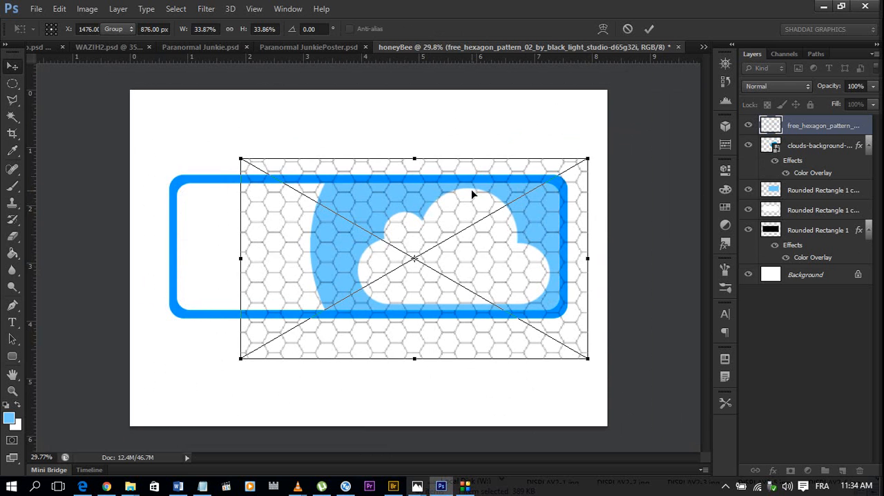
key(Return)
scroll(615, 201, up, 2)
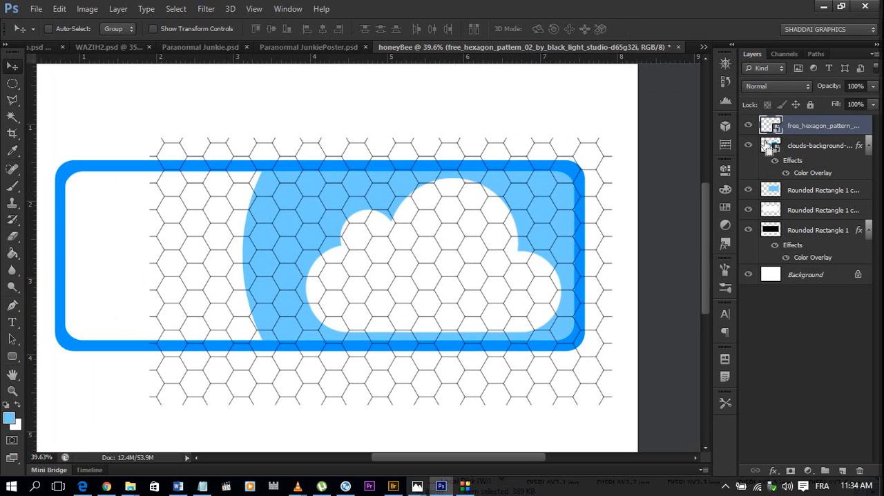
Collapse the effects of the cloud and Rounded Rectangle 1 layers, and rename Rounded Rectangle 1 as BID BLUE BOX.
click(868, 147)
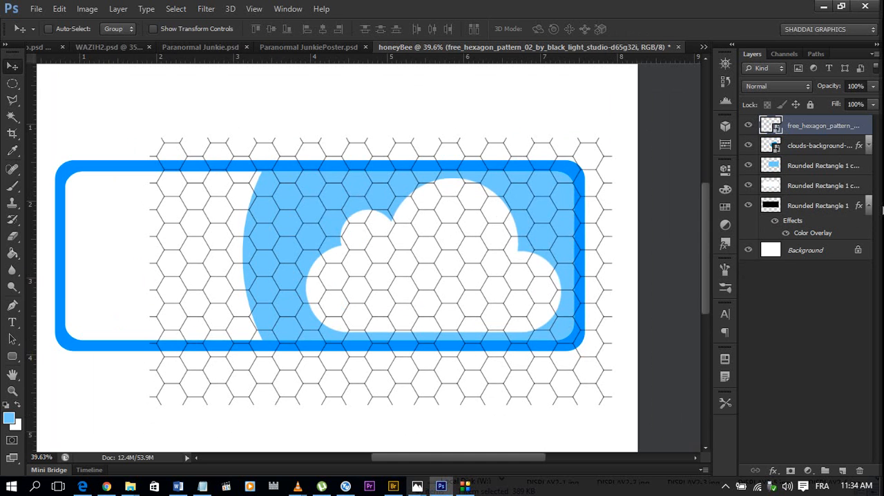
click(867, 206)
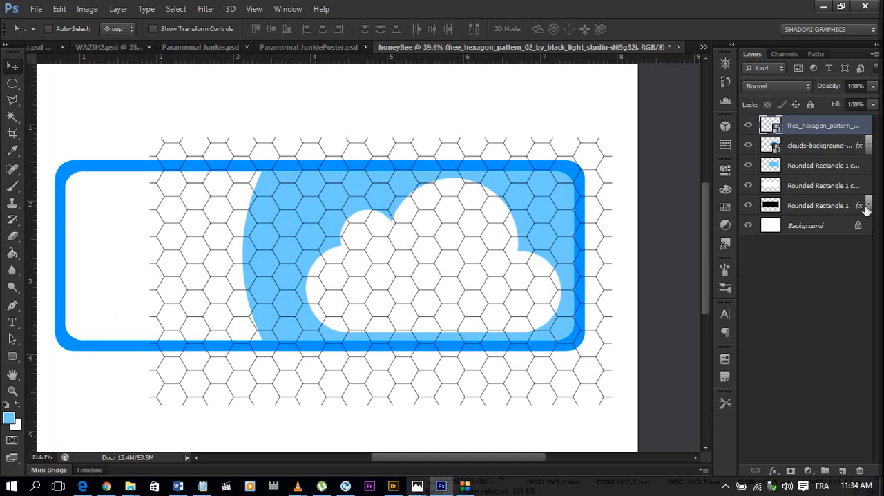
double_click(801, 206)
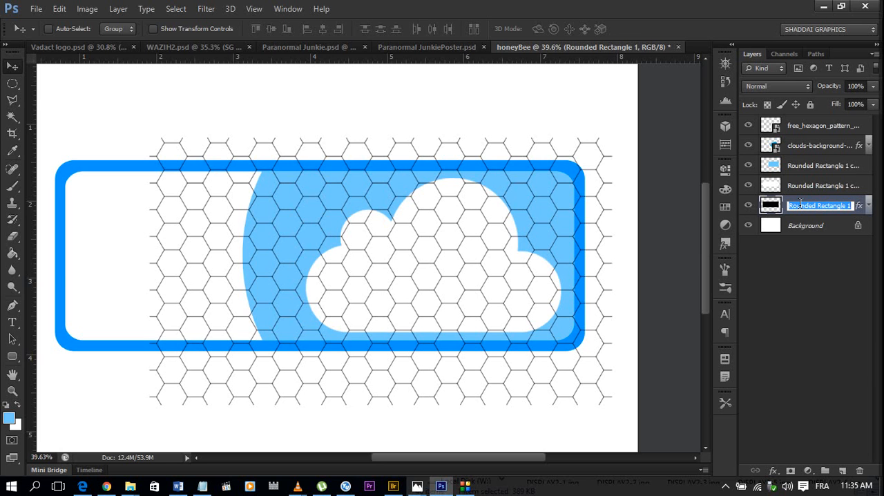
text(BID BLUE BOX)
key(Return)
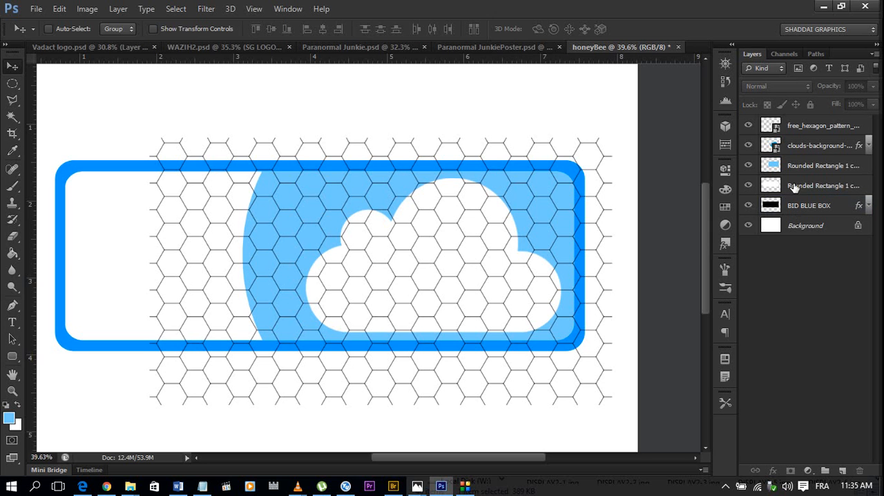
Correct the name of the BID BLUE BOX layer to BIG BLUE BOX.
double_click(794, 185)
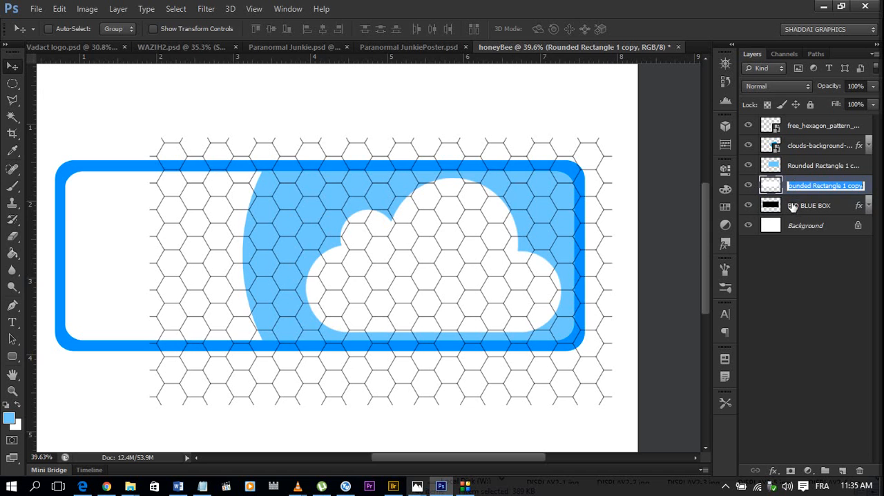
double_click(798, 206)
click(800, 205)
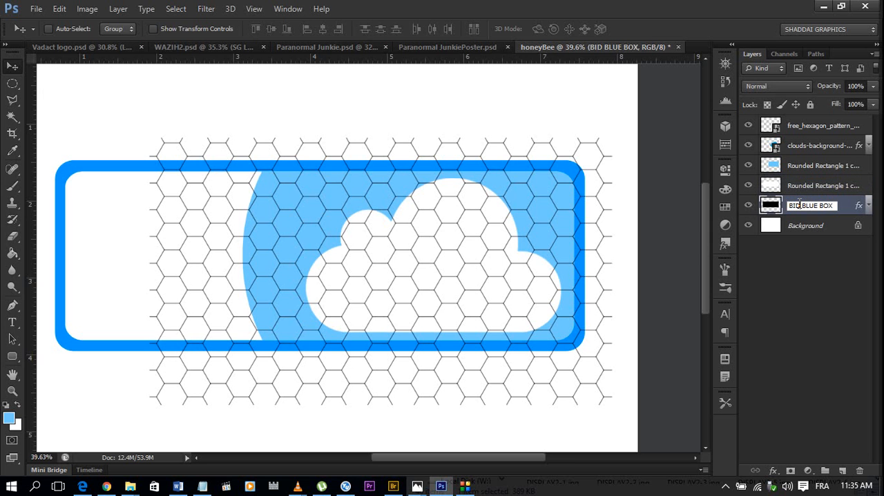
key(BackSpace)
text(G)
click(813, 237)
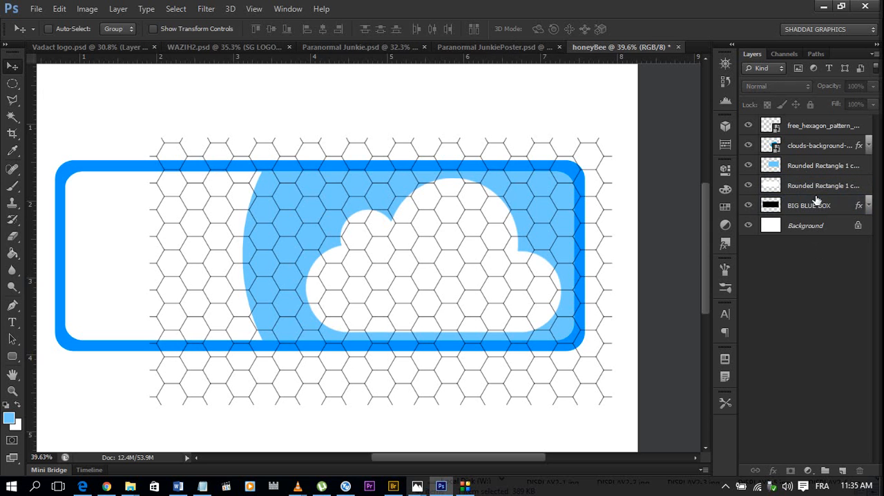
Rename the Rounded Rectangle 1 copy layer as ZHITZ BOX.
double_click(809, 187)
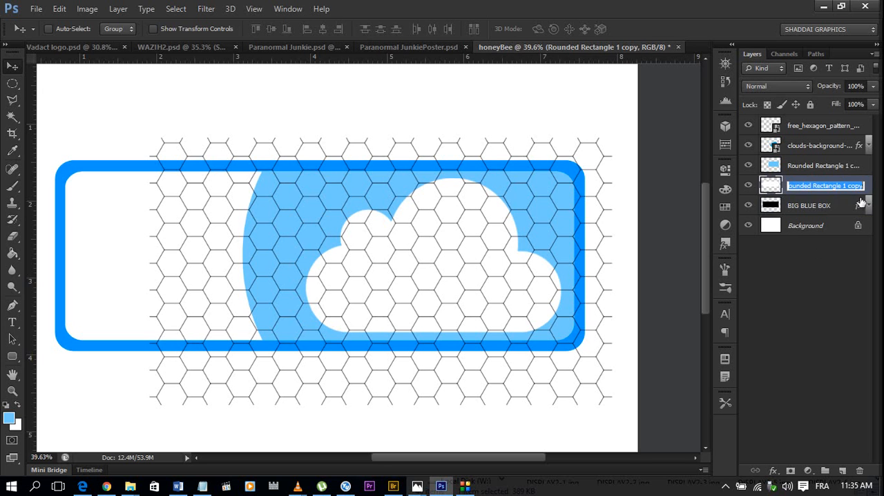
text(ZHITZ)
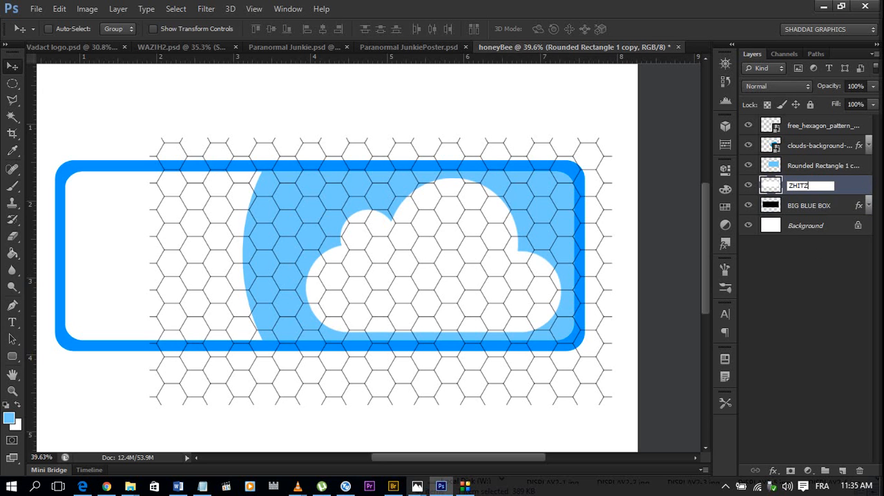
text( BOX)
key(Return)
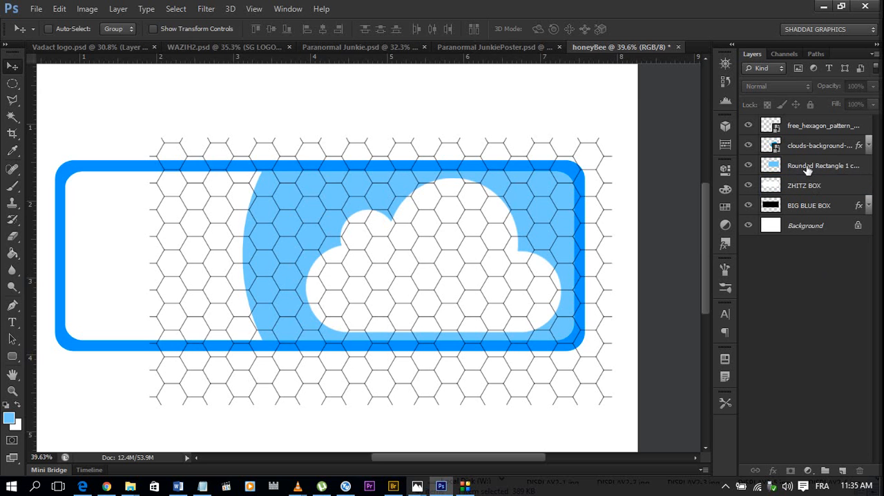
Rename the Rounded Rectangle 1 copy 2 layer as CURVED BOX.
double_click(808, 167)
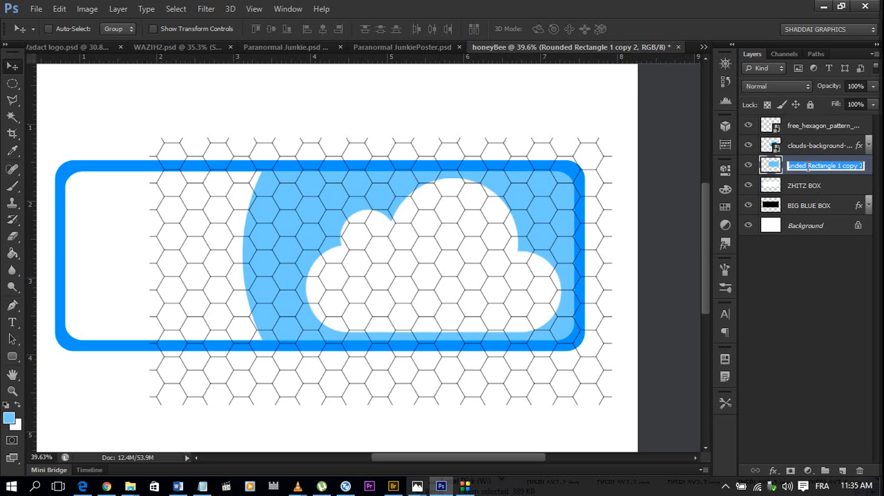
text(C)
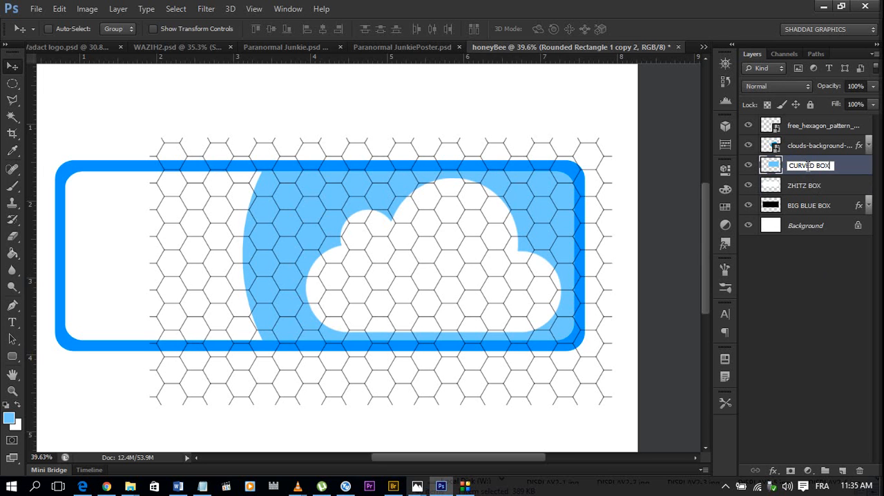
text(URVED BOX)
click(796, 254)
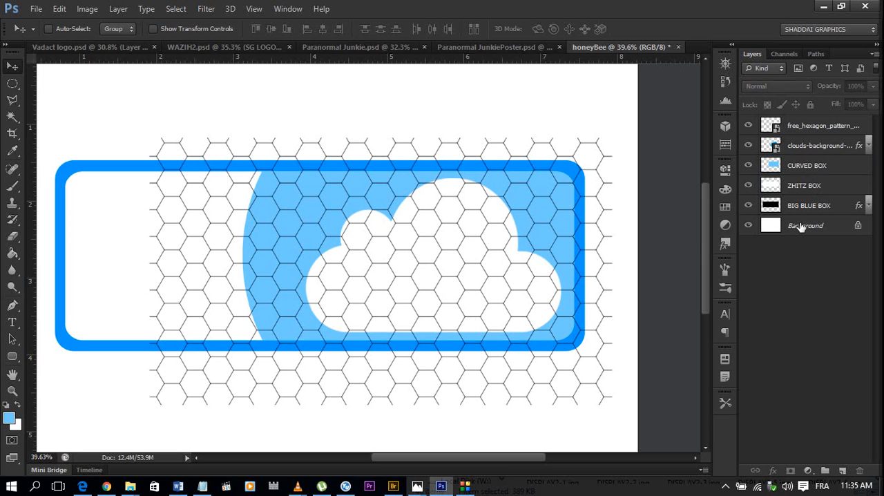
Mask the hexagon pattern layer with the outline of CURVED BOX and move it below the cloud layer.
click(810, 133)
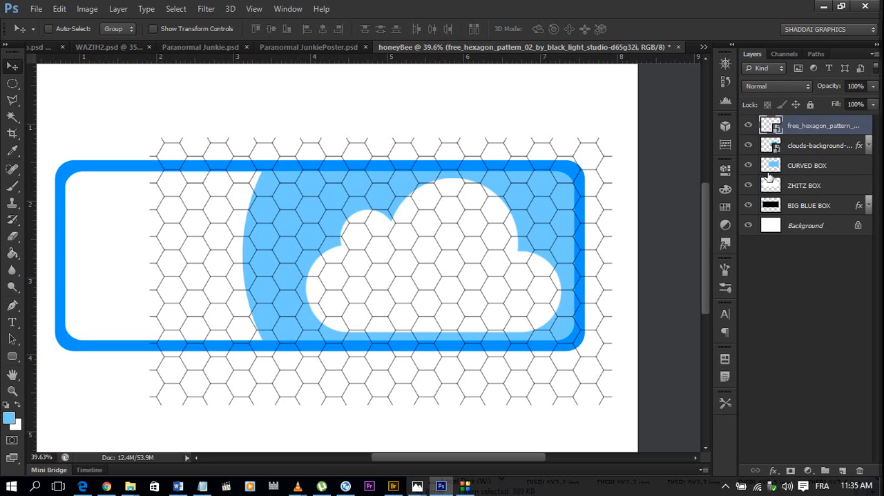
ctrl+click(771, 165)
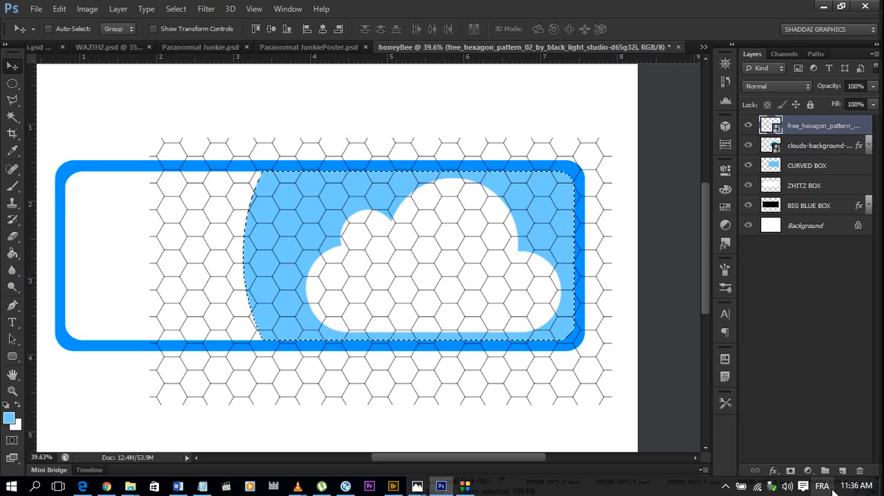
click(791, 472)
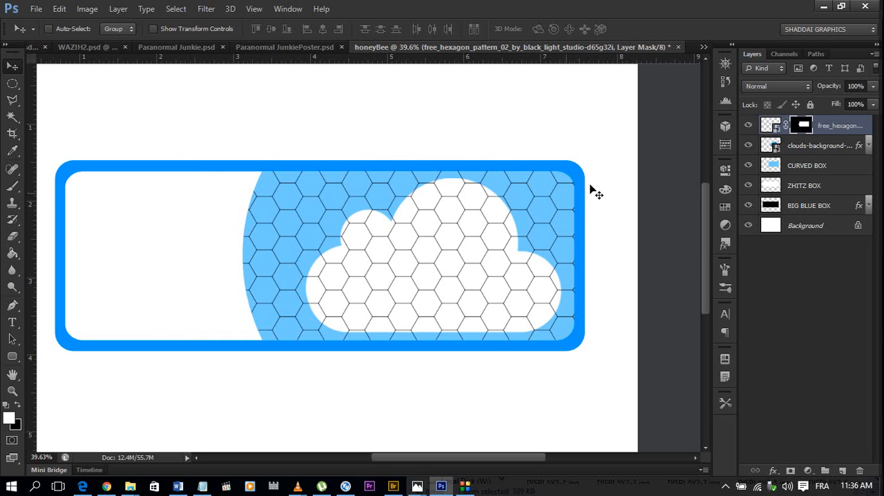
drag(844, 128, 836, 153)
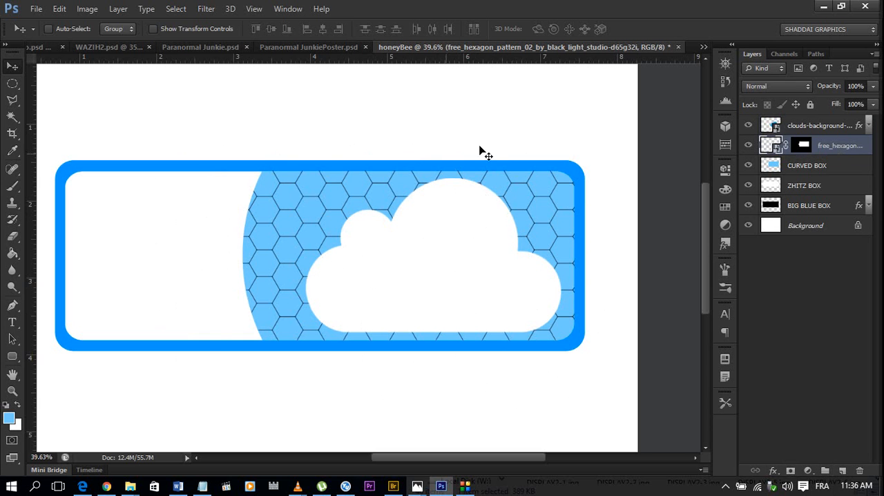
Add a white Color Overlay, hex ffffff, to the hexagon pattern layer in Normal mode at 100% opacity.
double_click(869, 146)
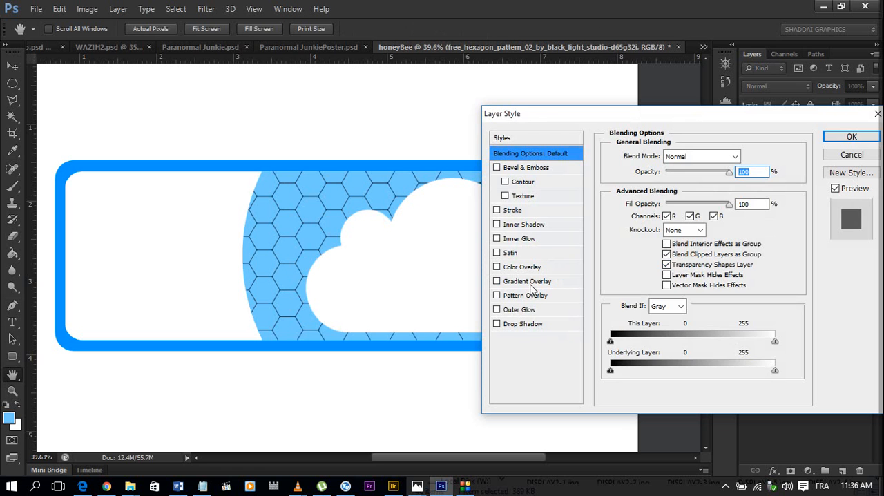
click(529, 268)
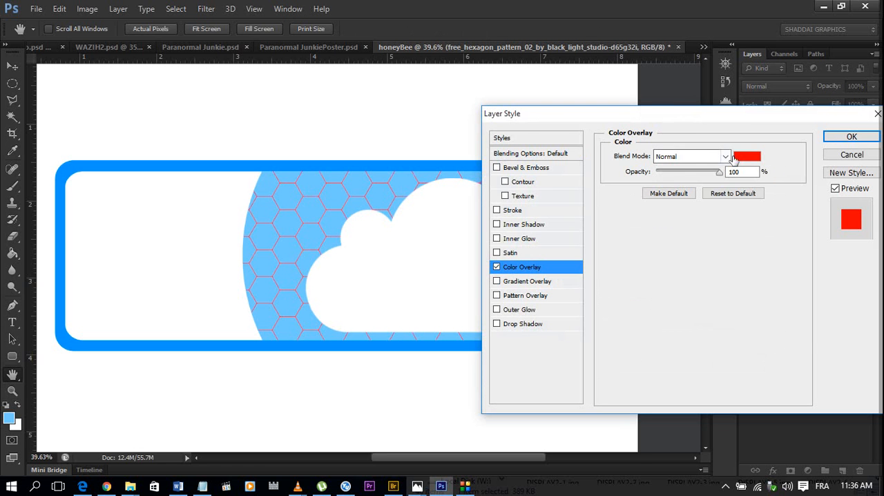
click(743, 158)
drag(562, 219, 370, 48)
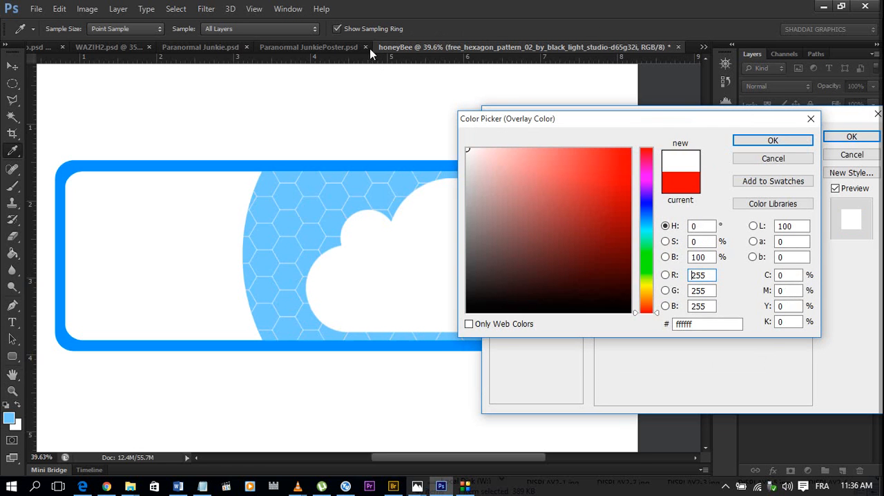
click(765, 134)
click(781, 141)
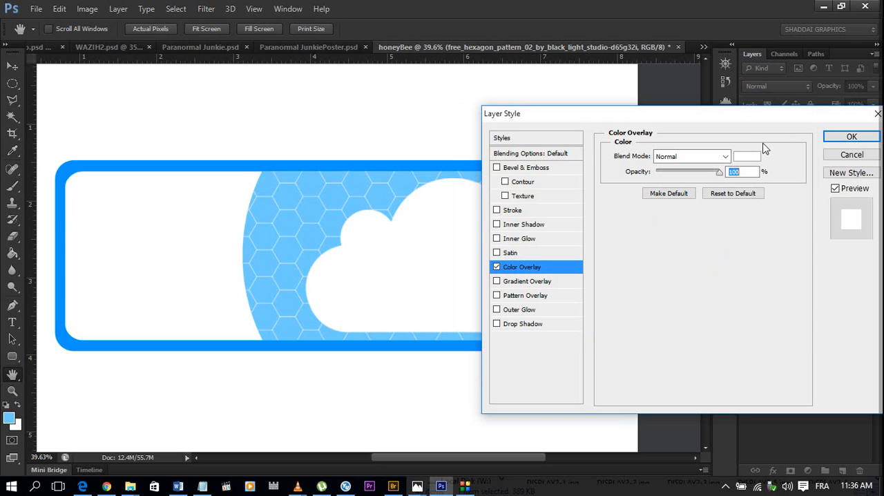
click(841, 139)
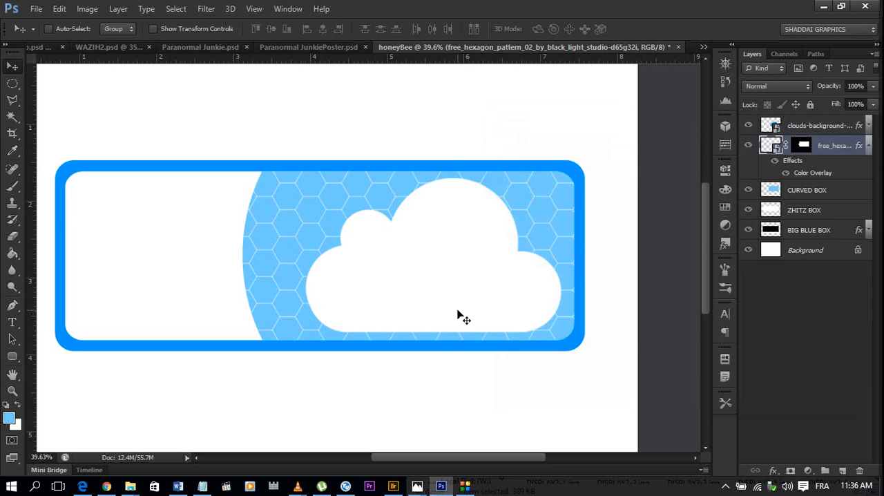
scroll(460, 316, down, 2)
scroll(460, 316, up, 1)
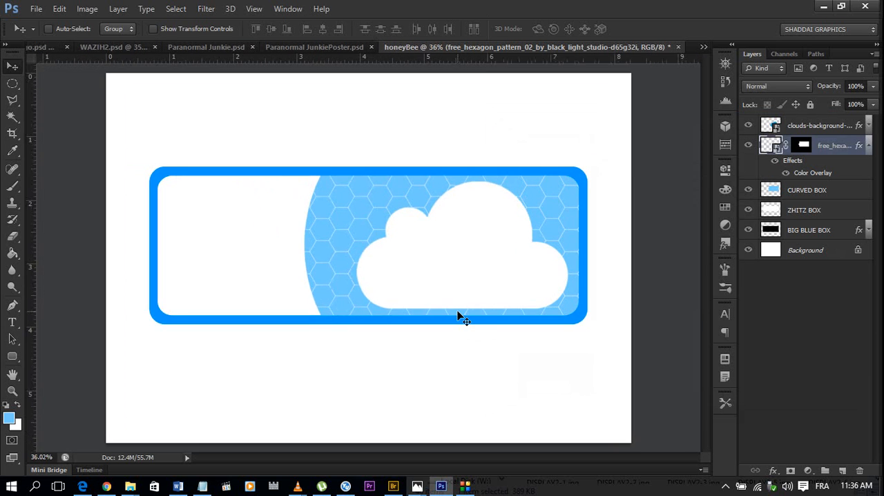
scroll(464, 246, up, 2)
scroll(463, 247, down, 1)
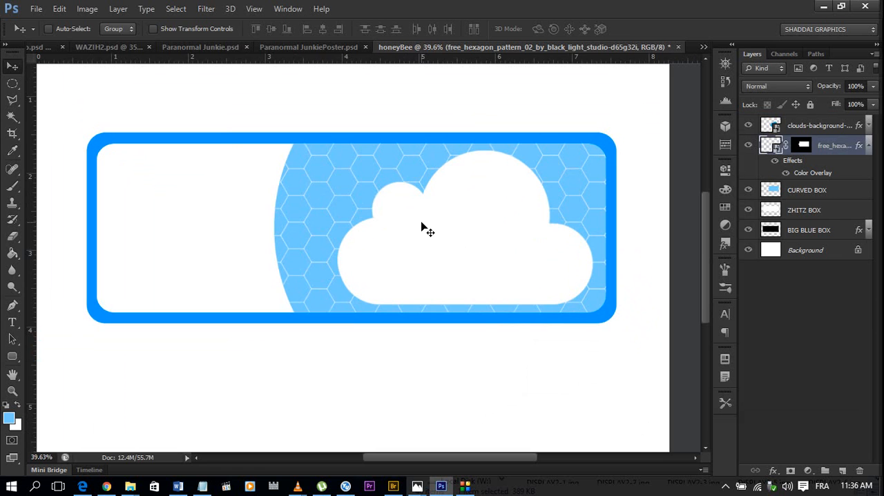
scroll(373, 185, up, 1)
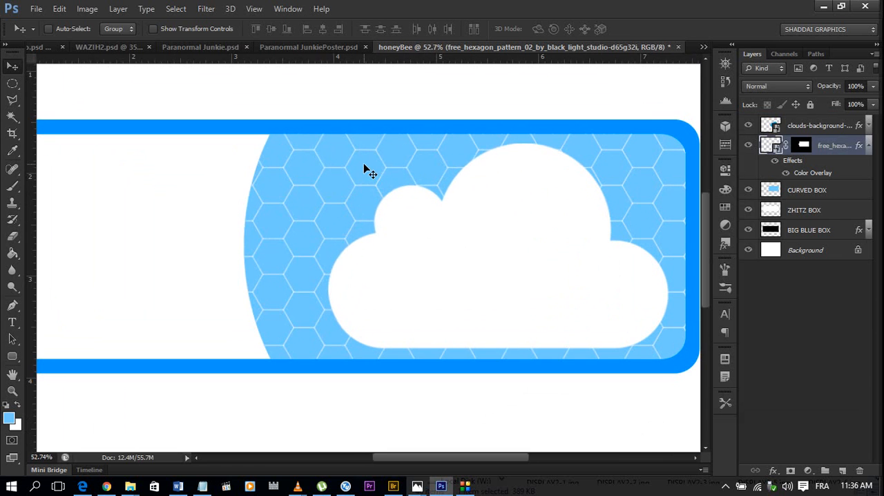
scroll(369, 173, down, 1)
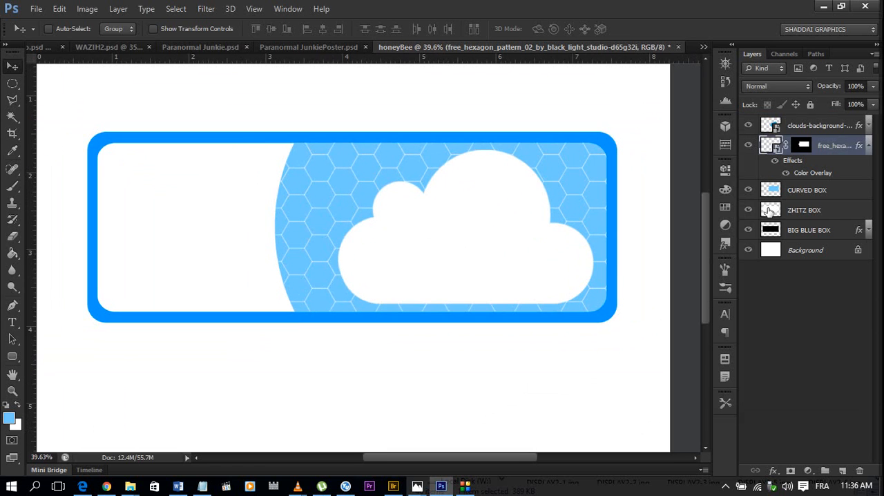
Add a white Stroke, hex ffffff, 3 px outside, to the hexagon pattern layer and collapse its effects list.
double_click(862, 145)
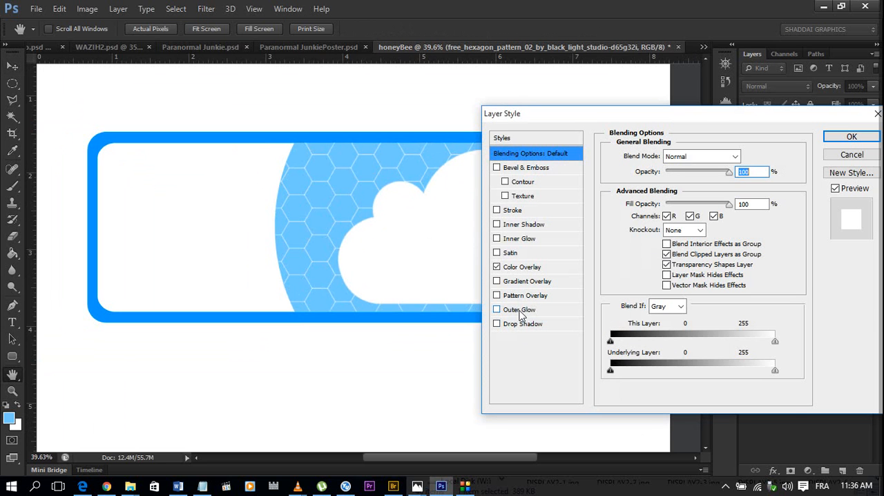
click(530, 211)
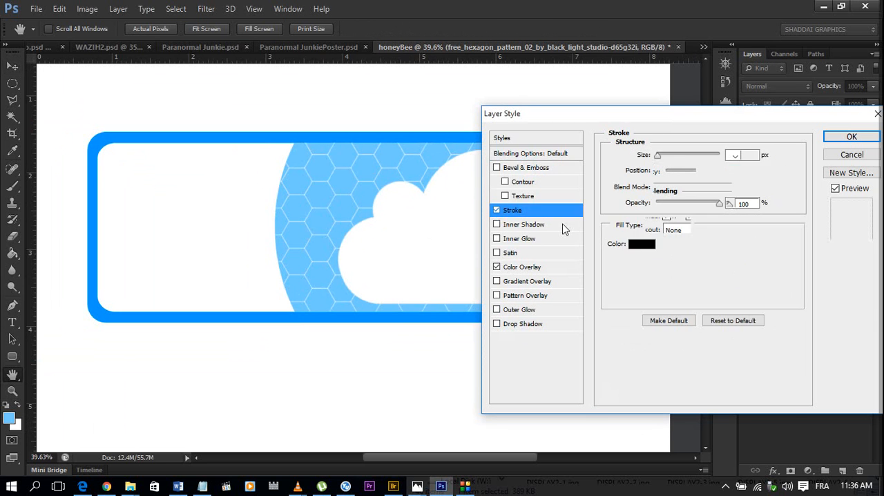
click(637, 243)
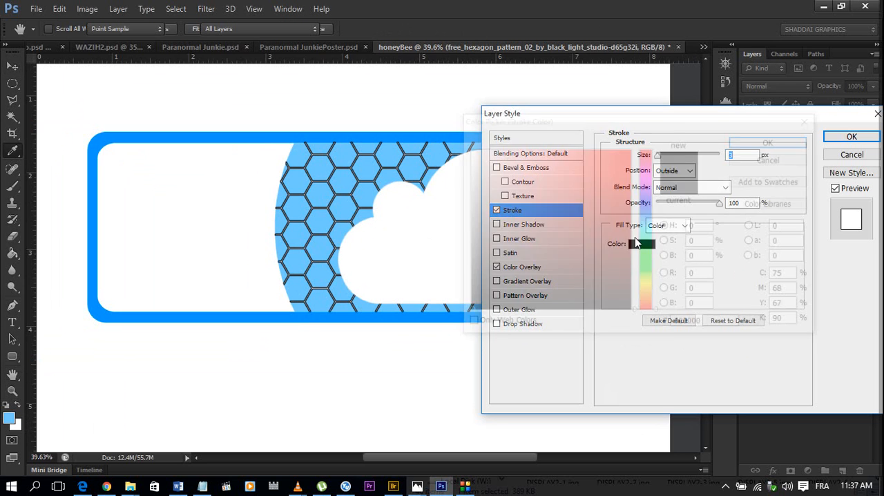
click(430, 98)
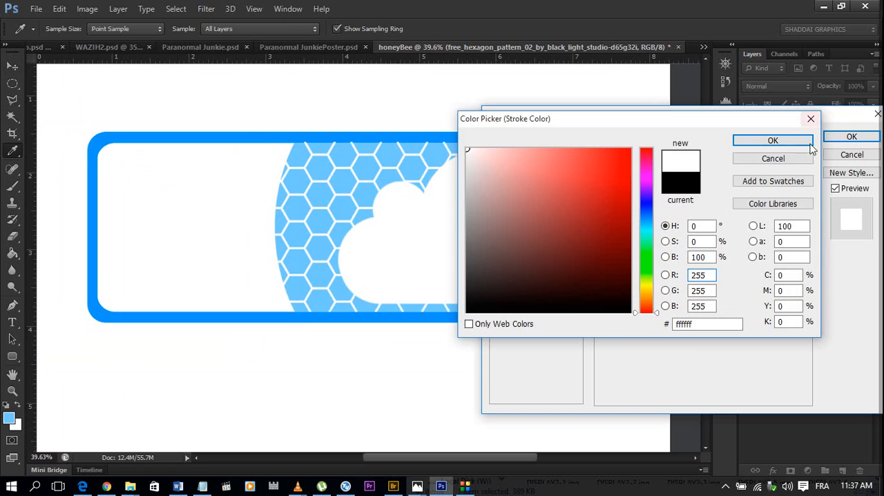
click(773, 141)
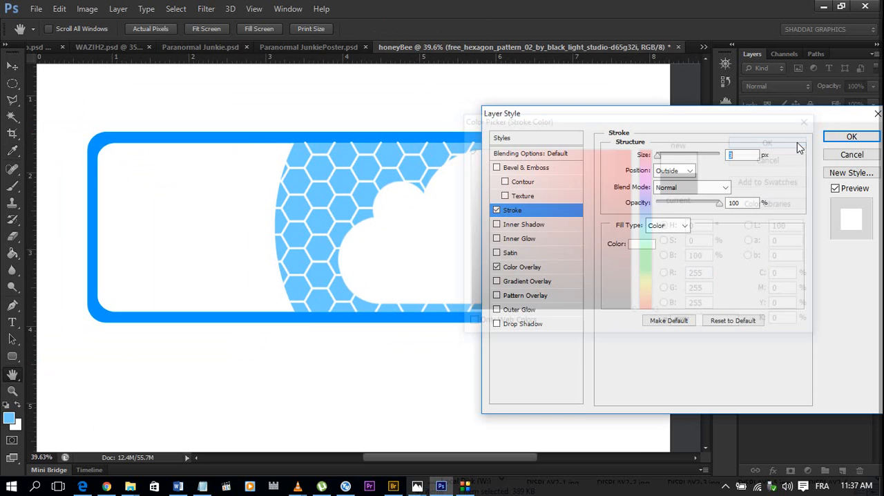
click(849, 137)
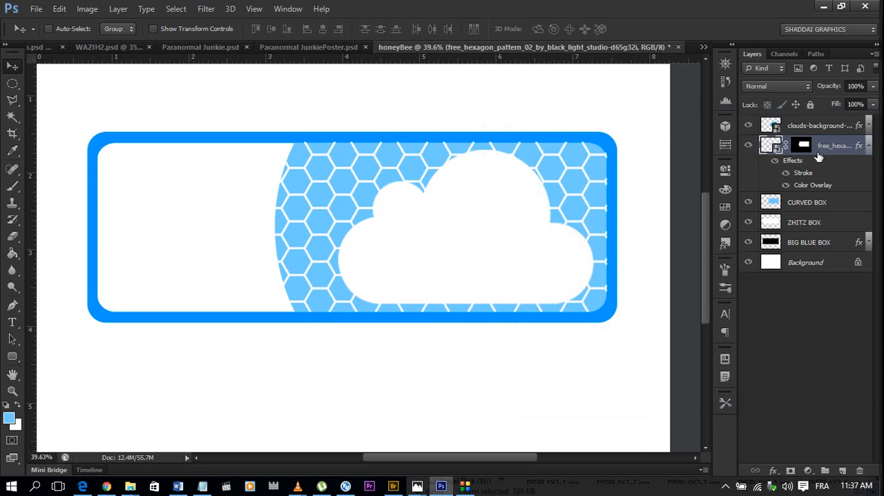
click(870, 148)
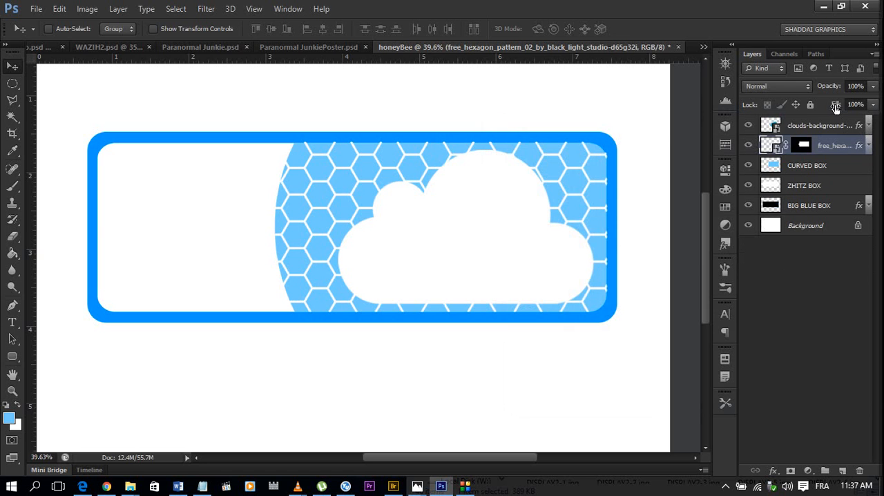
Lower the hexagon pattern layer's opacity to 42%.
drag(831, 90, 811, 83)
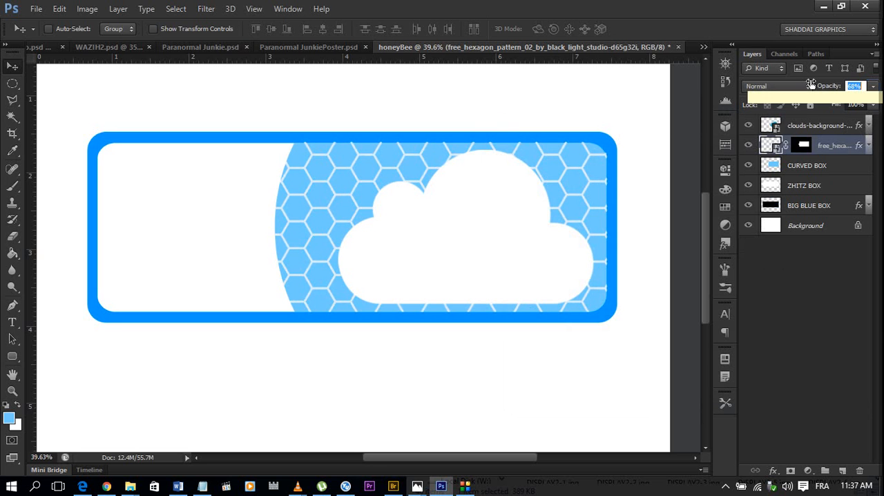
drag(811, 83, 794, 77)
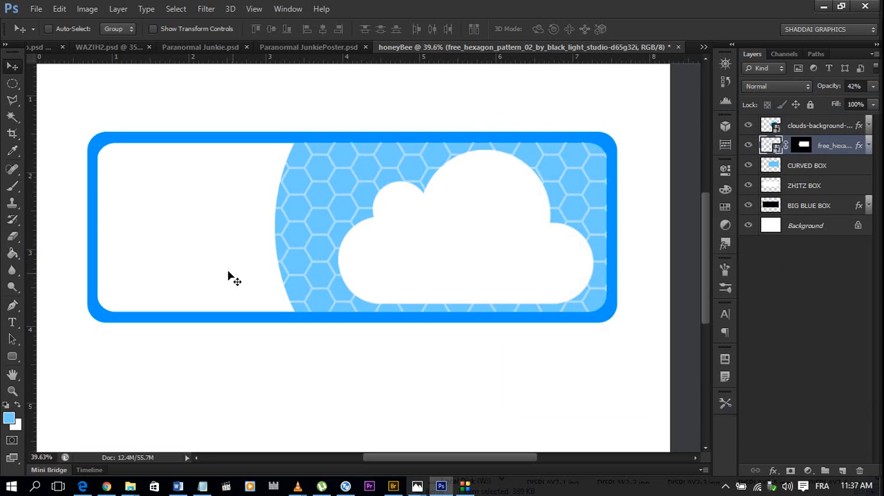
scroll(246, 263, up, 1)
scroll(245, 262, down, 1)
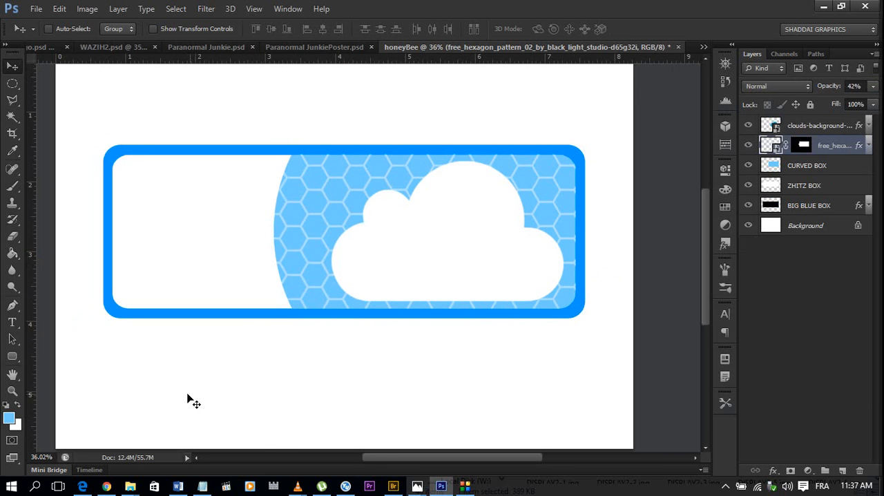
Open the striped bee image 186940e61f4c1b89fe42f452b65dd1e0.jpg from the Downloads Youtube folder as its own document, assigning the working RGB profile Adobe RGB (1998).
mouse_move(133, 485)
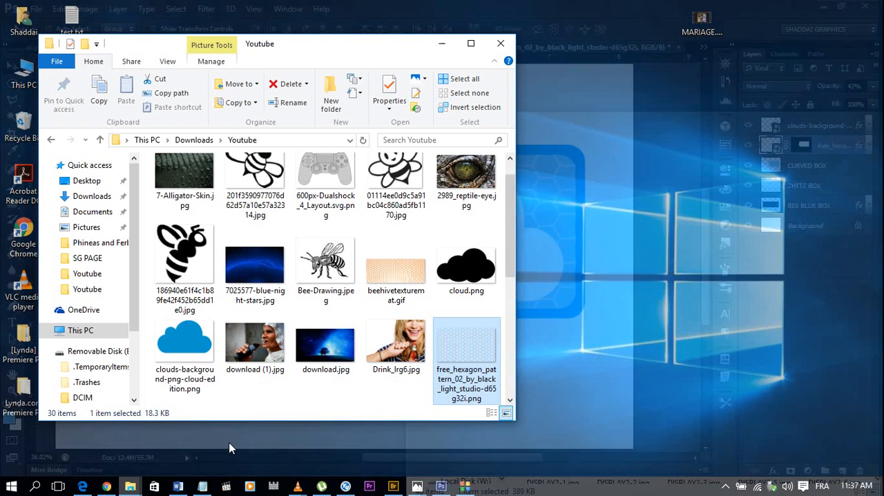
click(233, 447)
scroll(418, 269, up, 1)
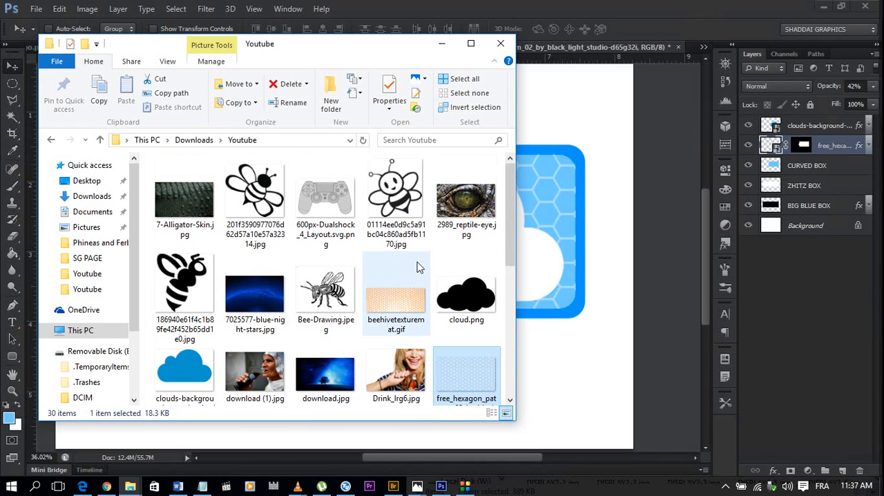
click(275, 213)
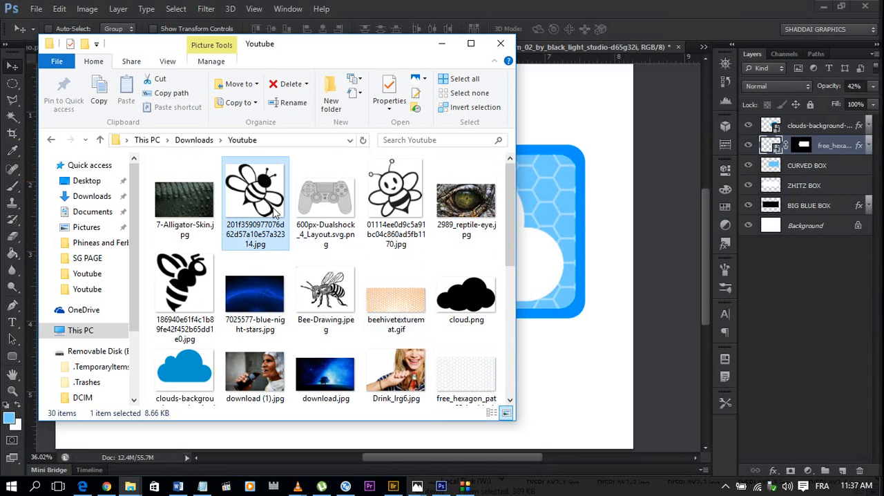
click(487, 304)
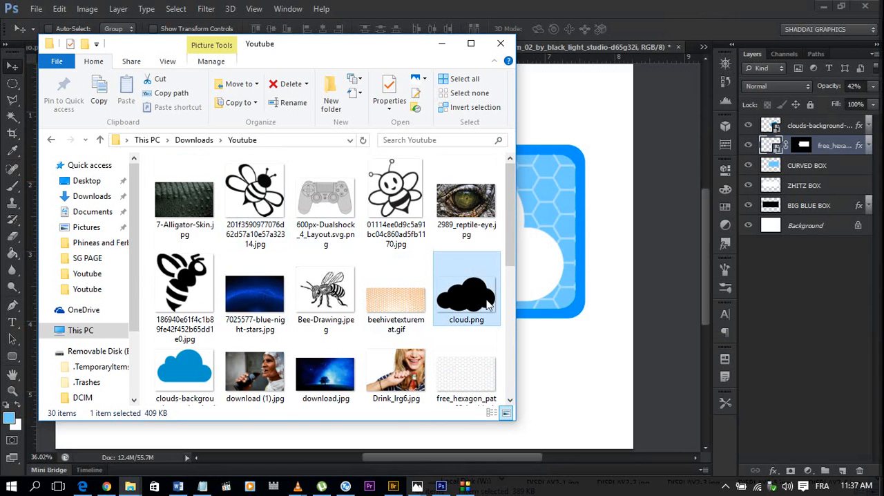
scroll(487, 304, down, 3)
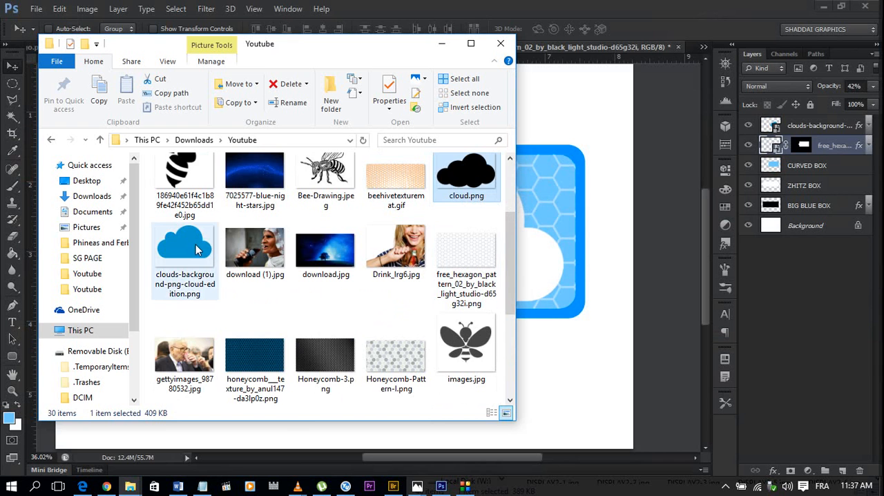
scroll(478, 249, down, 3)
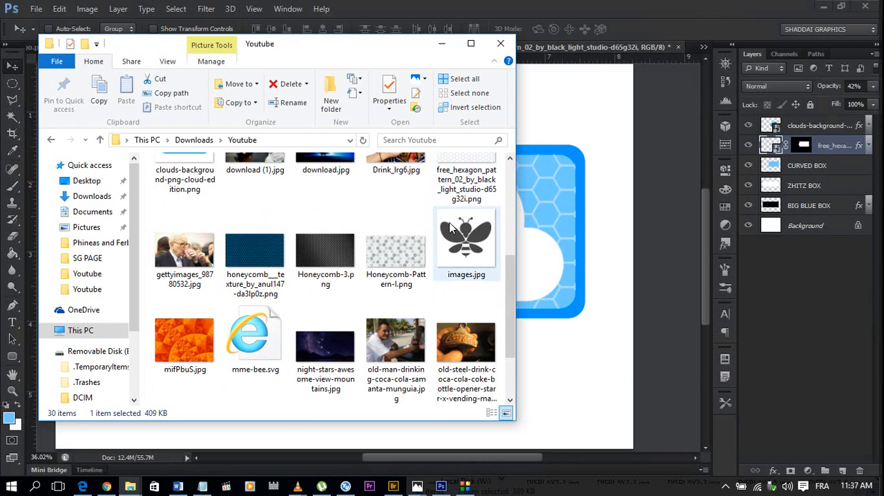
scroll(487, 309, down, 3)
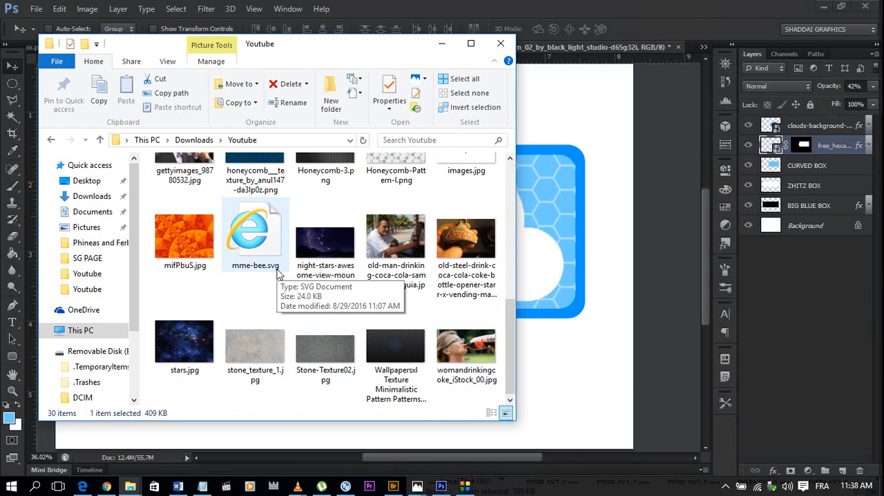
scroll(278, 274, up, 8)
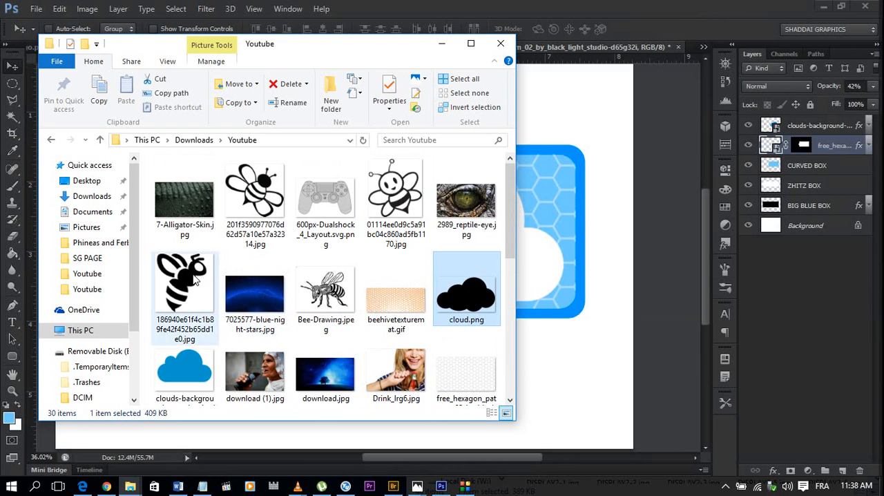
click(197, 282)
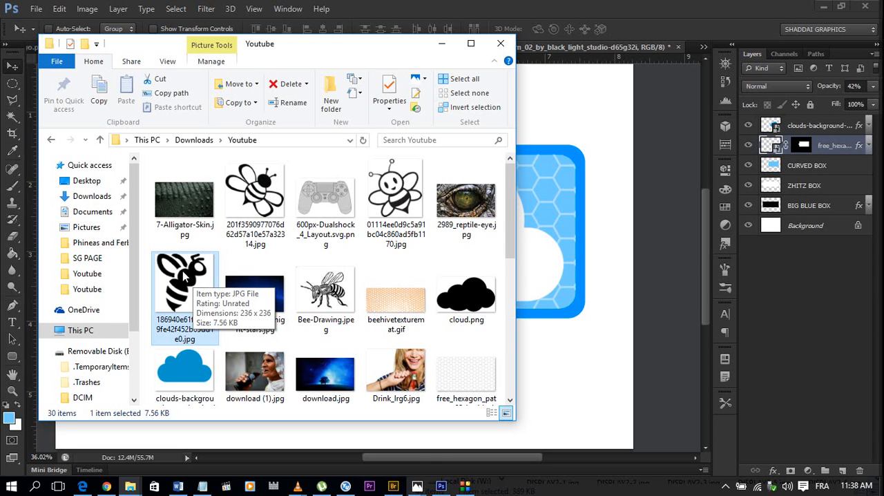
drag(185, 275, 704, 24)
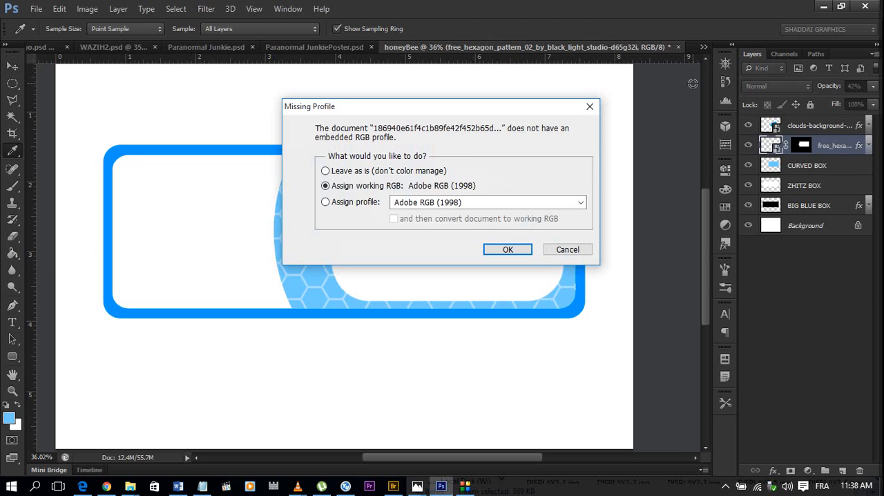
click(507, 252)
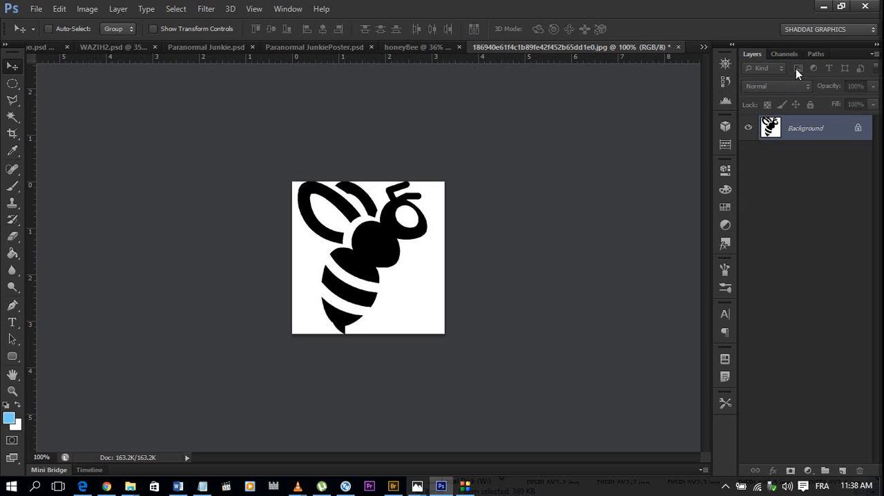
Load the bee image's RGB channel as a selection and return to its layers.
click(786, 54)
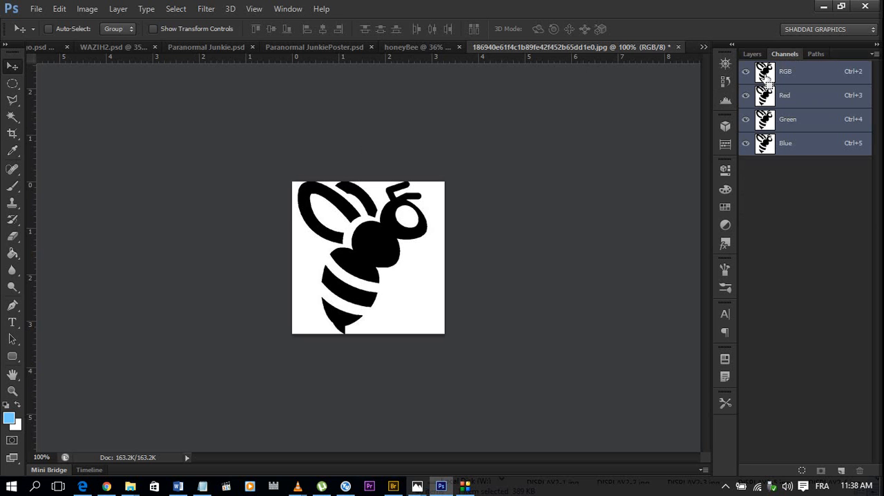
ctrl+click(767, 77)
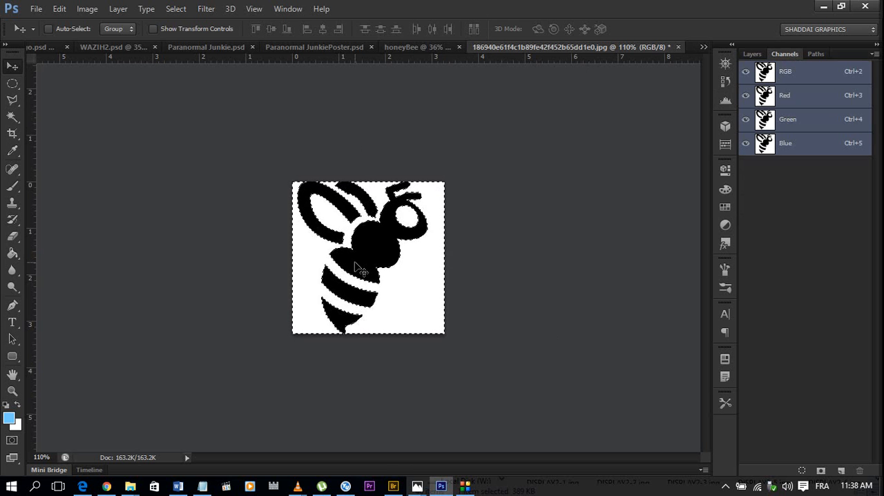
key(ctrl+plus)
scroll(355, 264, up, 2)
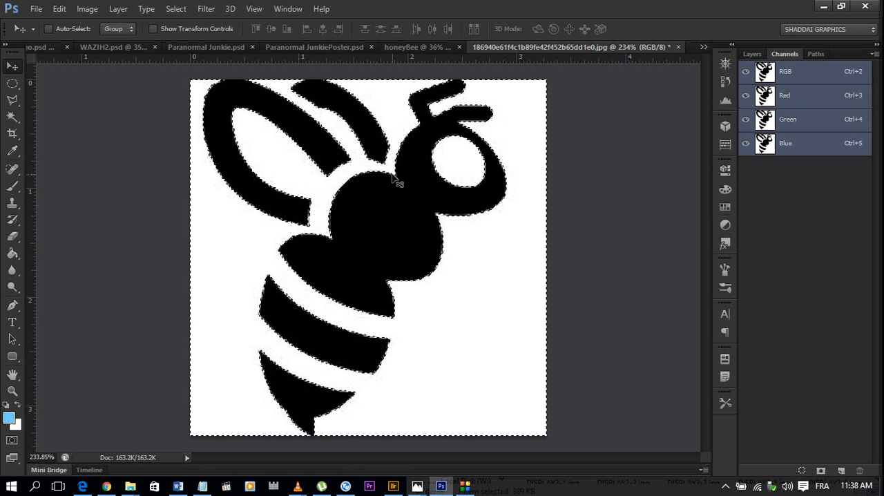
scroll(392, 178, down, 1)
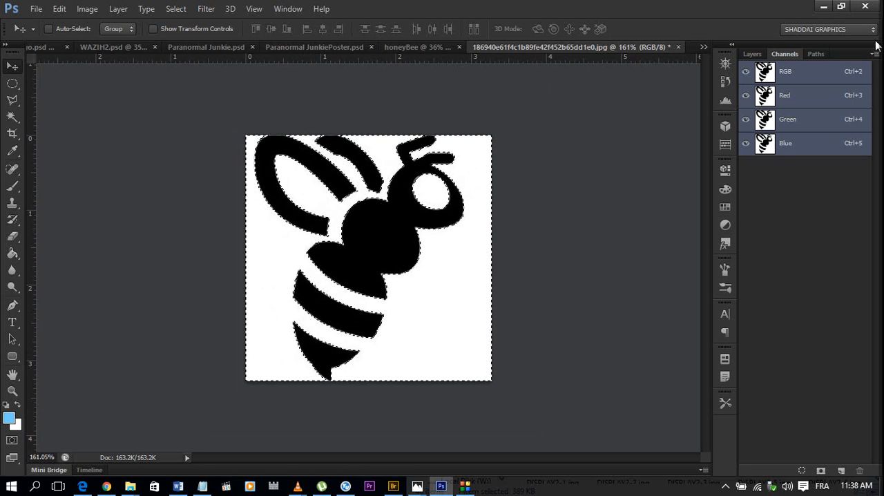
click(751, 55)
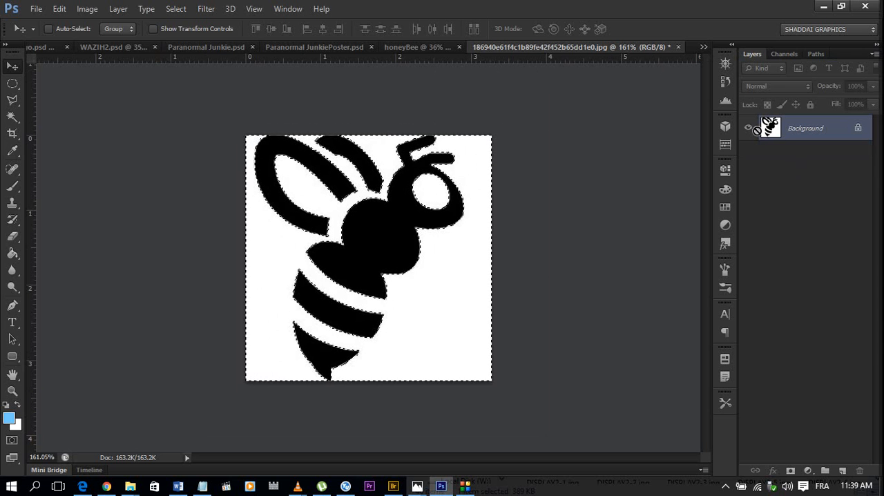
key(ctrl+j)
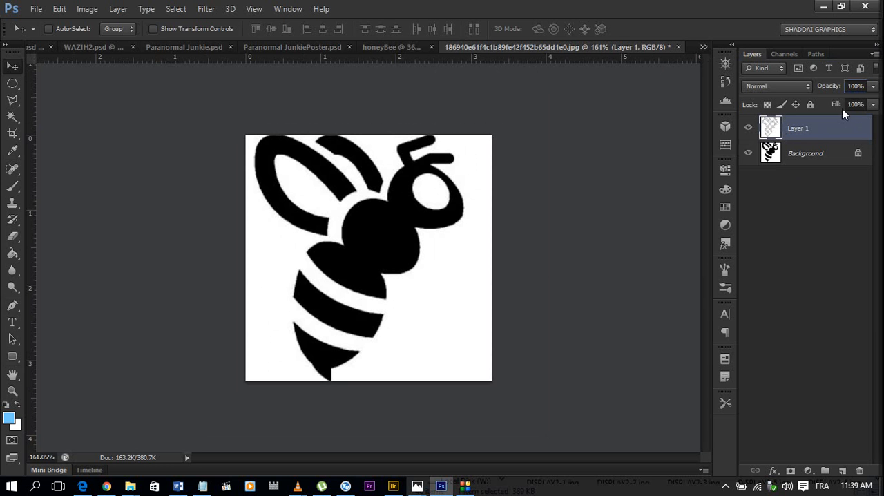
click(726, 85)
click(668, 110)
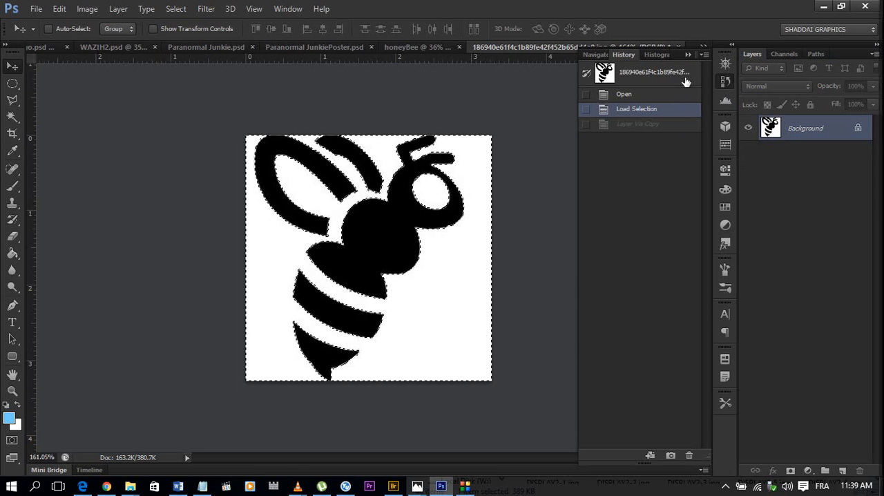
click(688, 55)
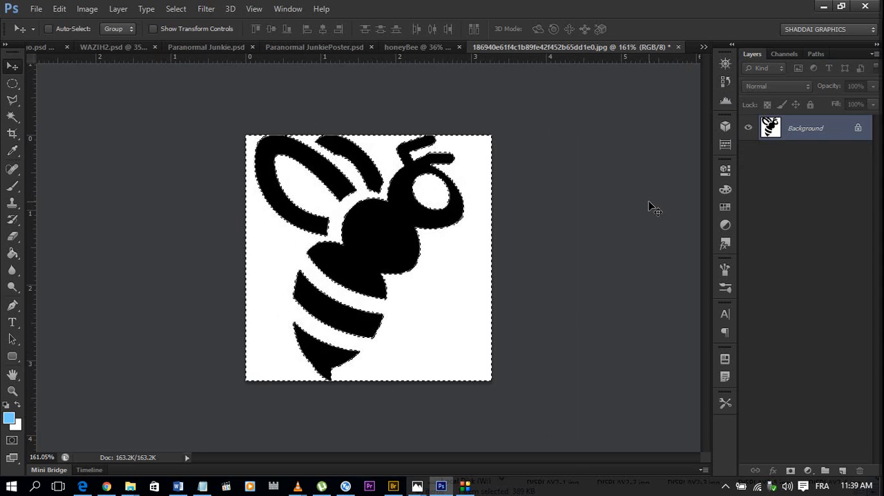
Invert the selection and copy the black bee artwork onto a new layer above the Background.
key(ctrl+shift+i)
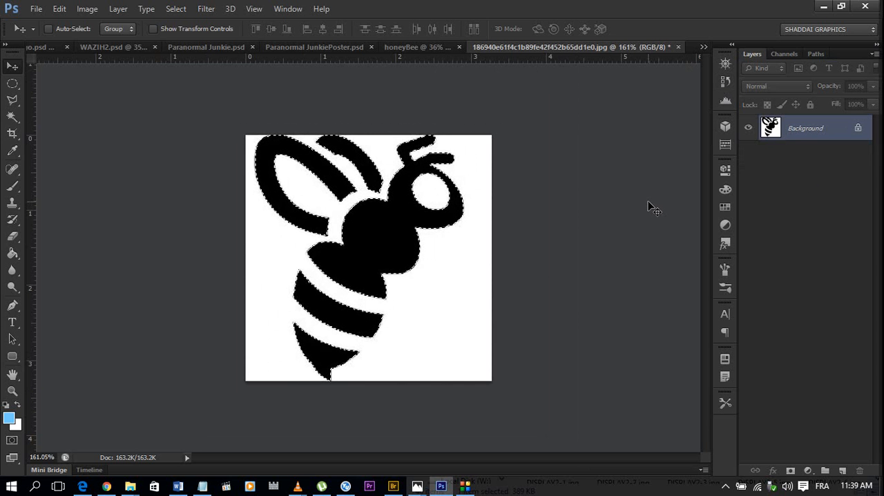
key(ctrl+j)
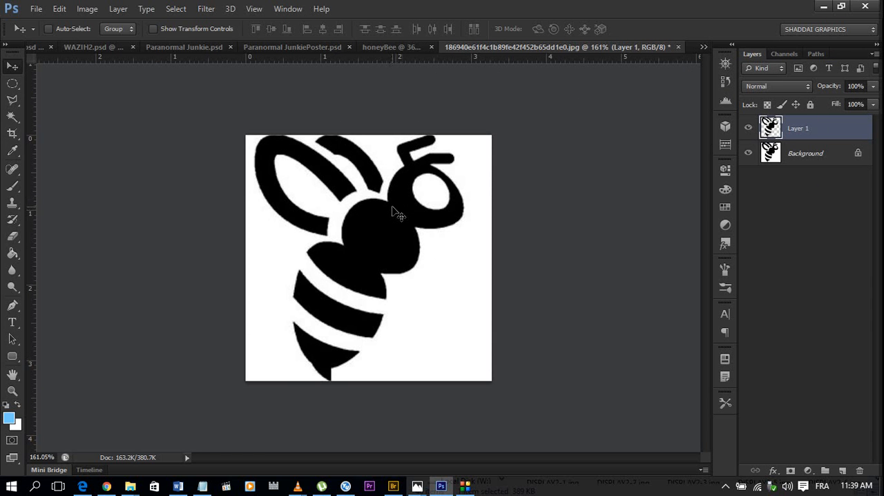
Move the black bee artwork from its image document into the honeyBee document, placing it on the white area beside the curved panel.
drag(393, 212, 458, 203)
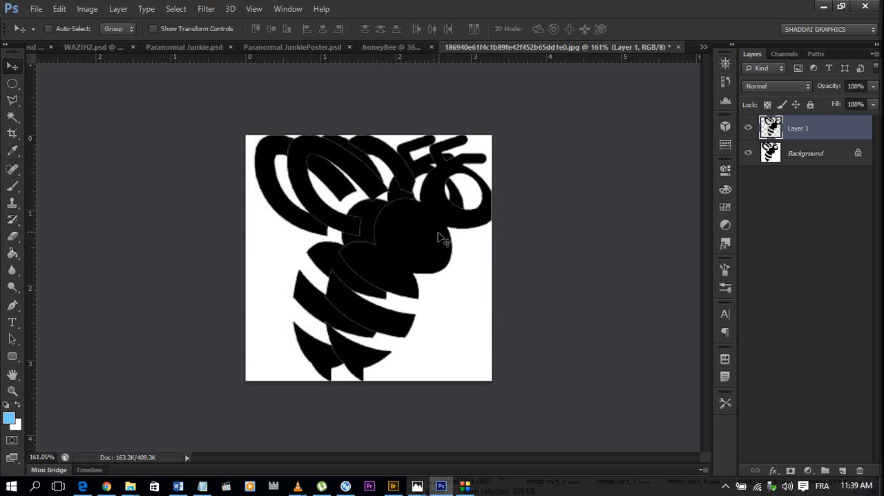
drag(421, 277, 228, 236)
scroll(176, 221, up, 2)
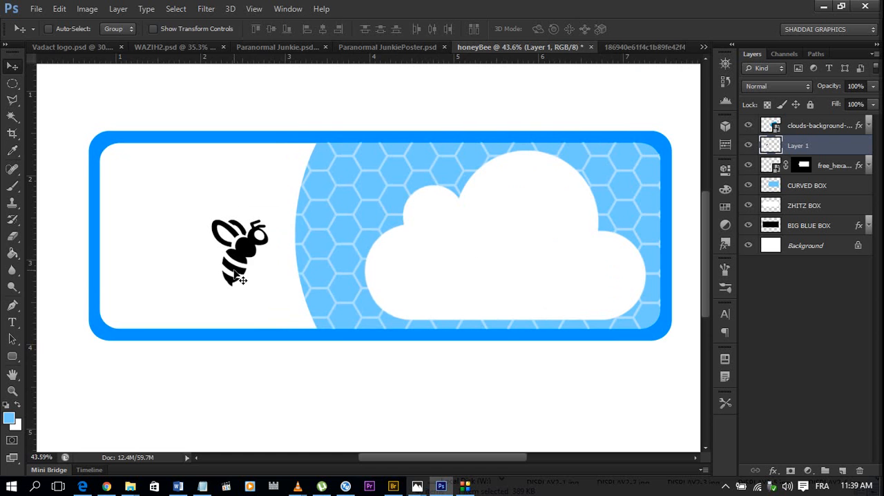
Flip the bee horizontally, enlarge it to about 156%, and place it near the white area's left edge.
key(ctrl+t)
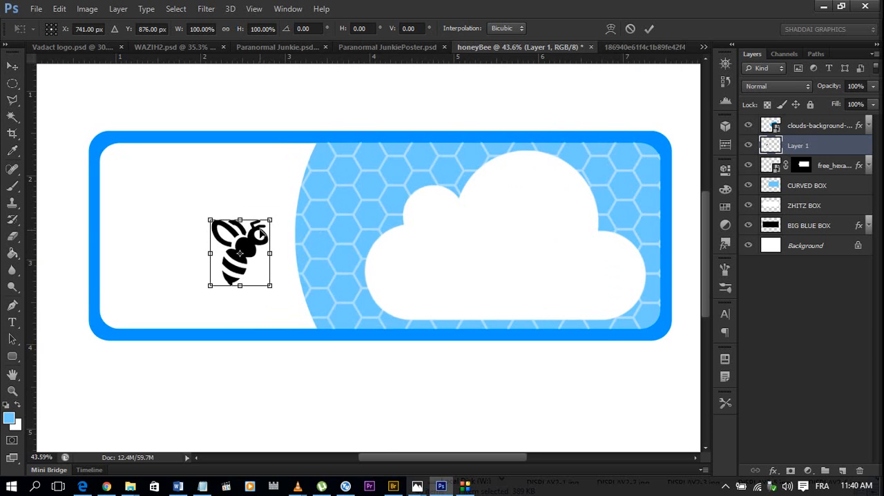
right_click(261, 232)
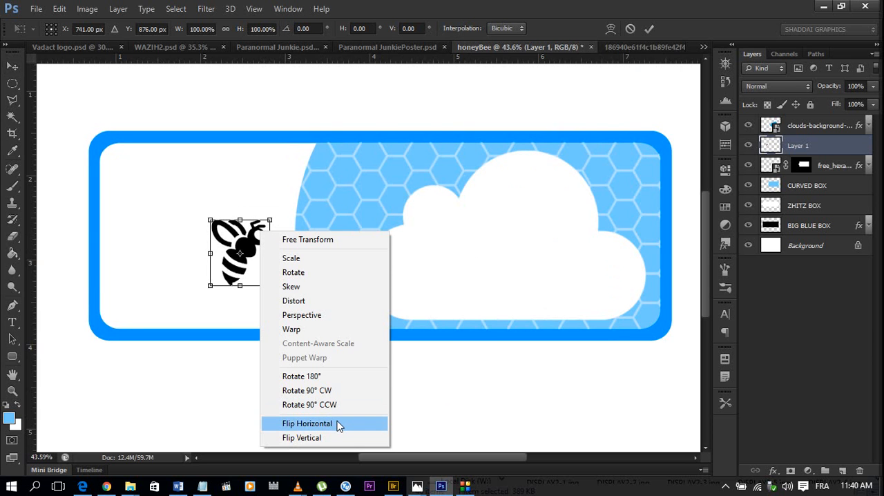
click(308, 424)
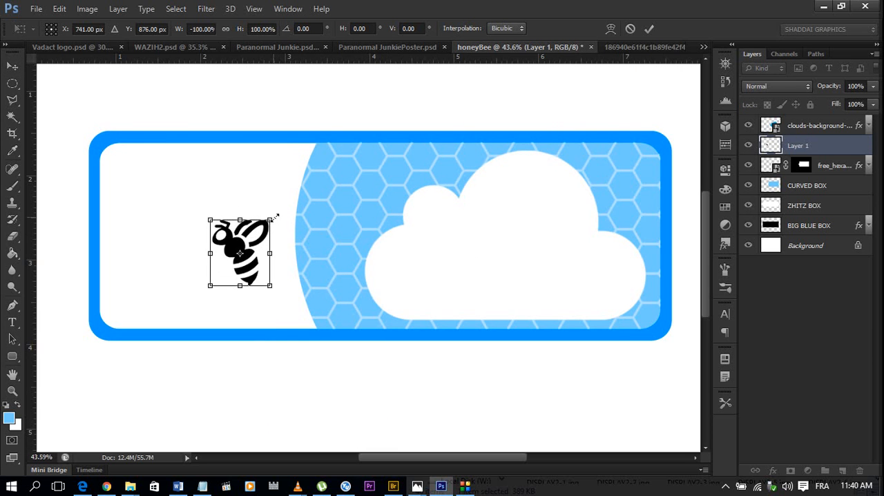
drag(275, 217, 287, 201)
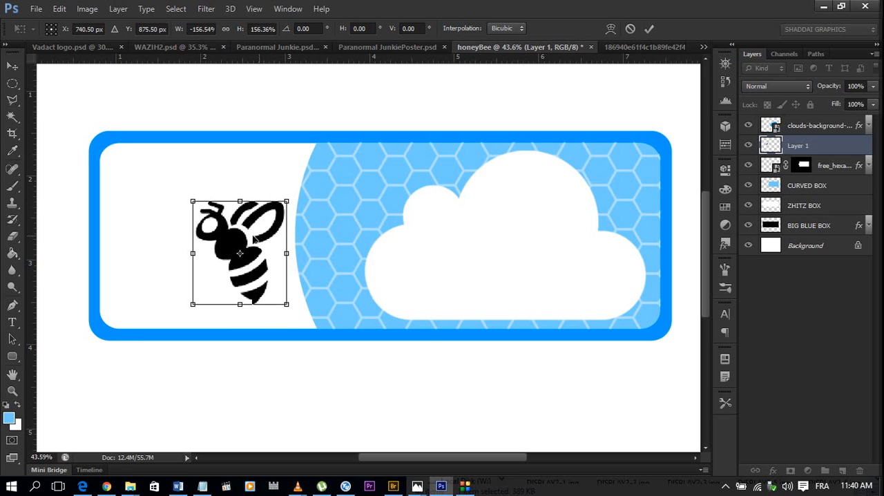
drag(234, 230, 158, 213)
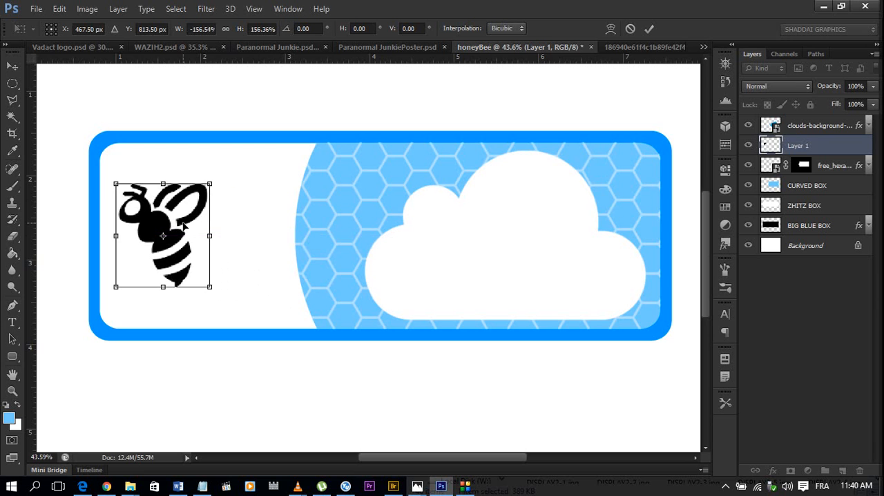
double_click(186, 225)
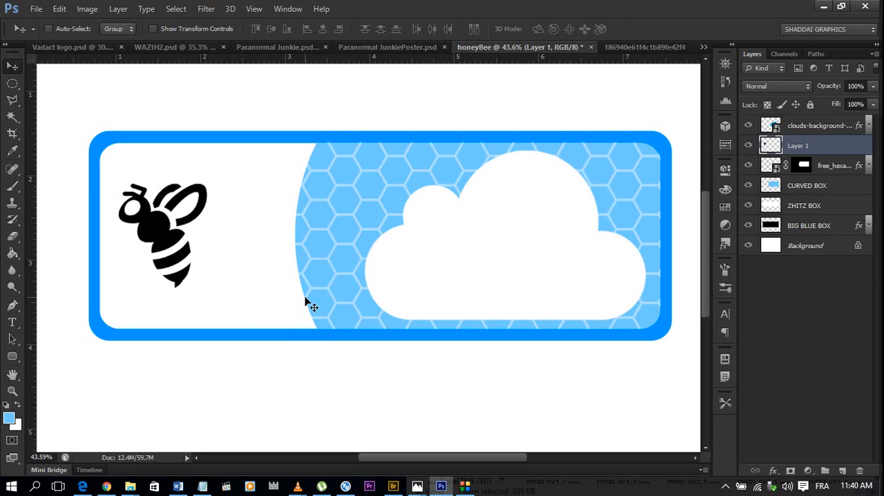
Duplicate the bee and shrink the copy to about half size, placing it to the upper right of the original.
key(ctrl+j)
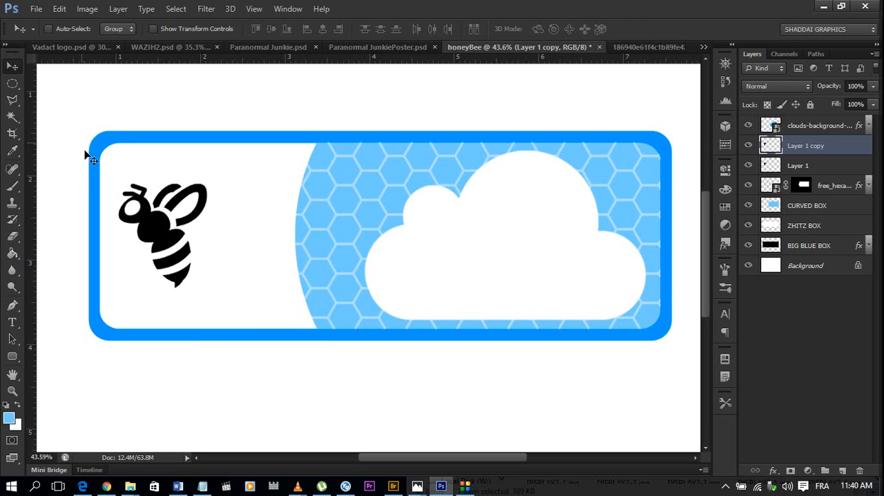
drag(164, 226, 223, 230)
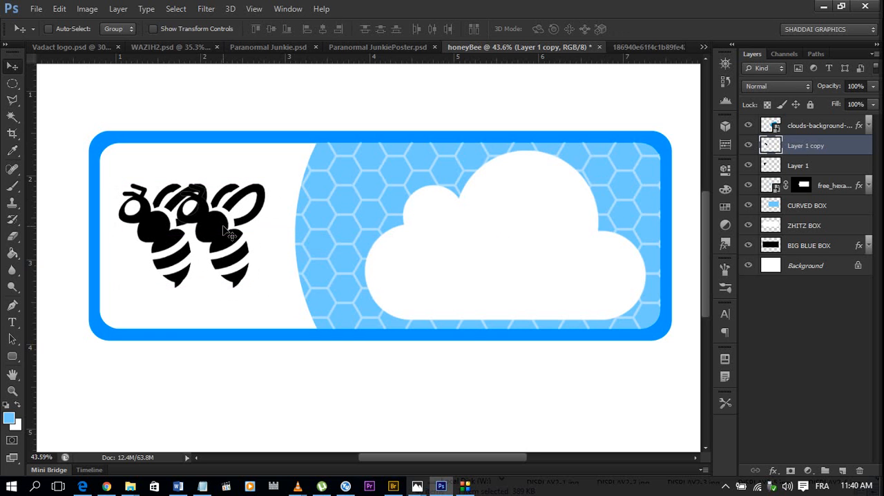
key(ctrl+t)
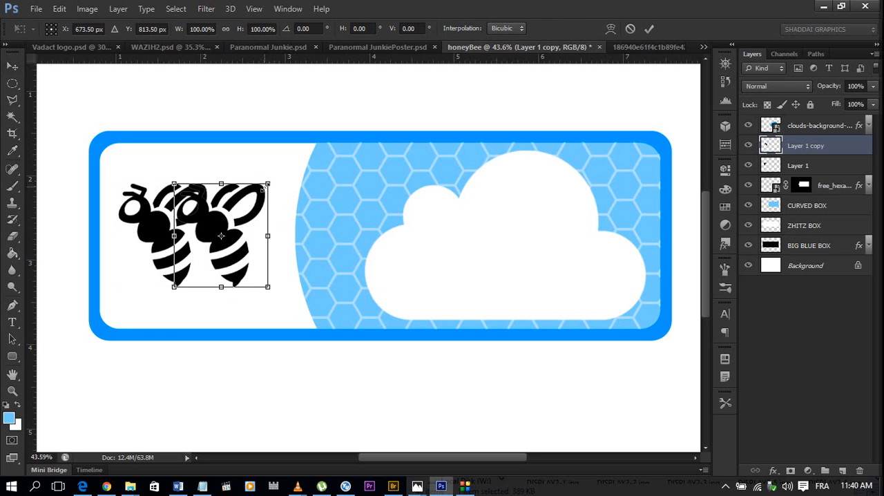
drag(273, 181, 248, 196)
key(Return)
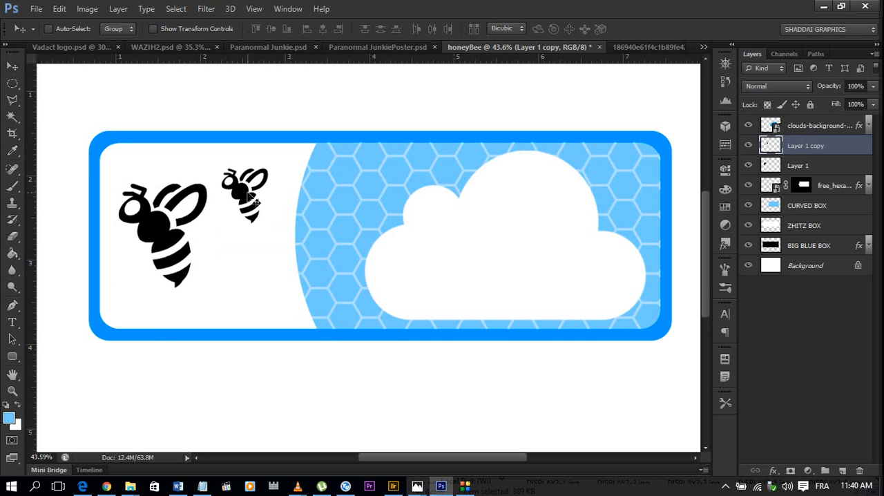
Rotate the smaller bee copy clockwise by about 27°.
key(ctrl+t)
drag(306, 185, 299, 214)
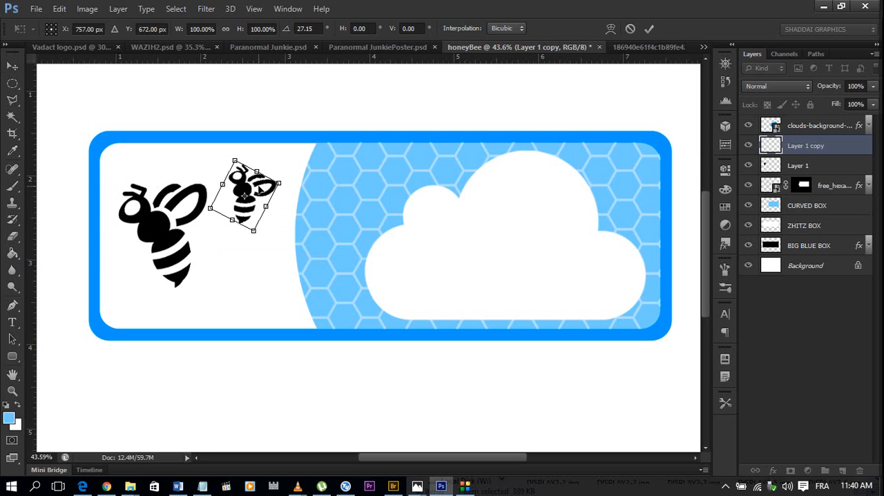
key(Return)
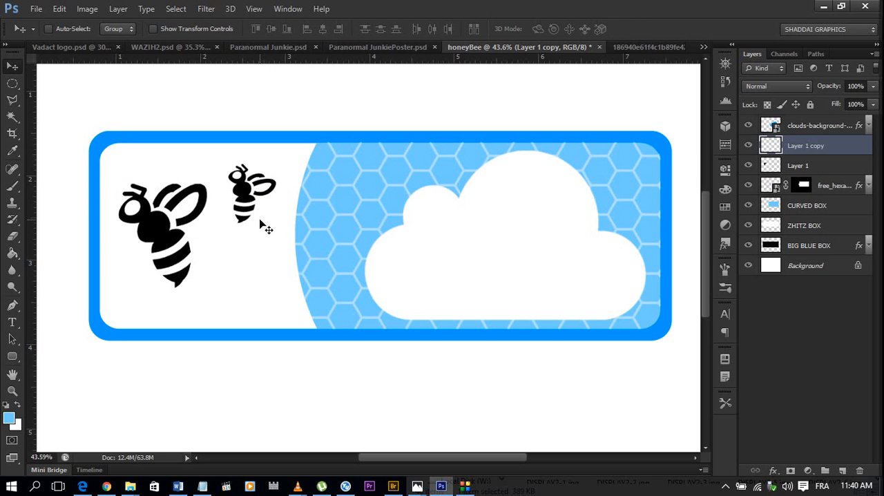
Duplicate the smaller bee, placing the copy below it scaled to about 63%, mirrored horizontally and rotated about 28.5°.
key(ctrl+j)
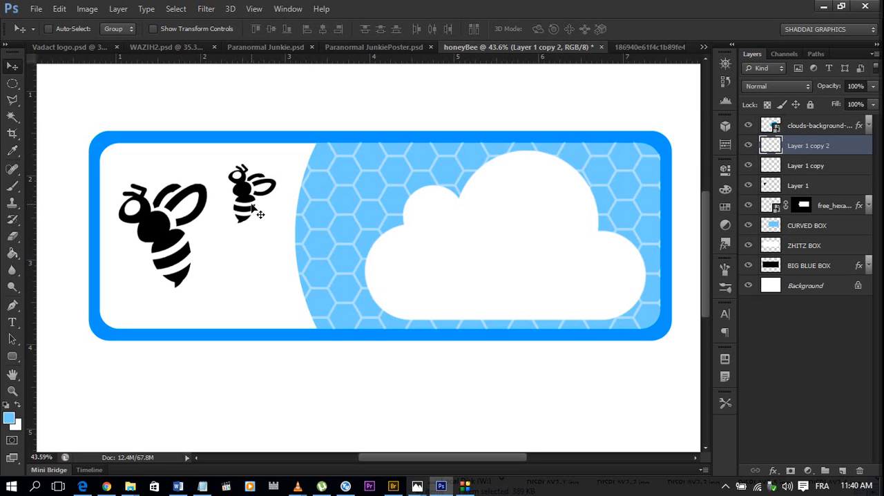
key(ctrl+t)
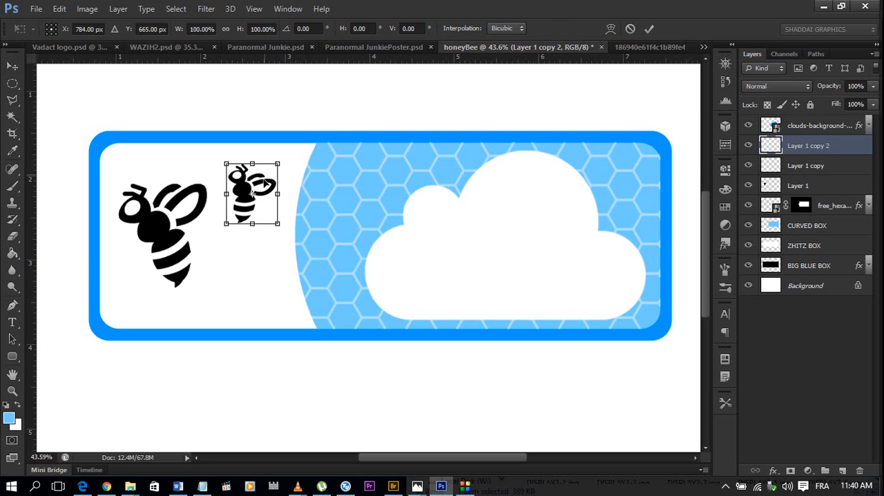
drag(265, 184, 254, 246)
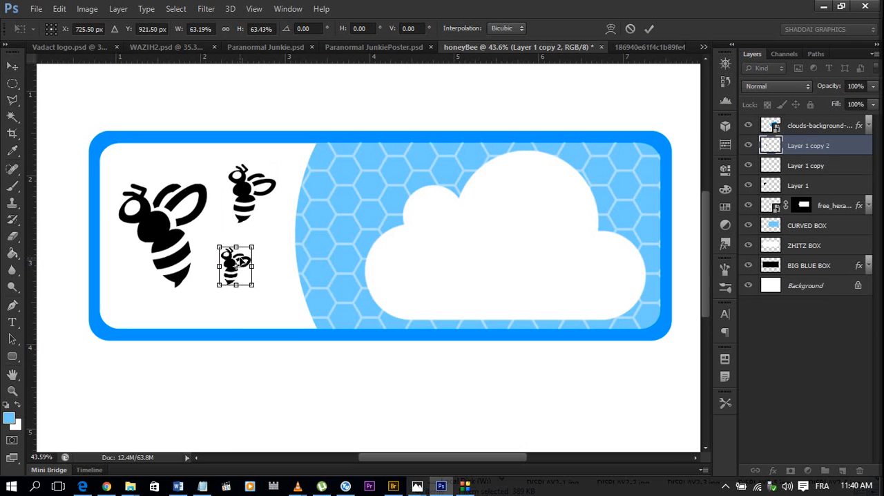
right_click(240, 261)
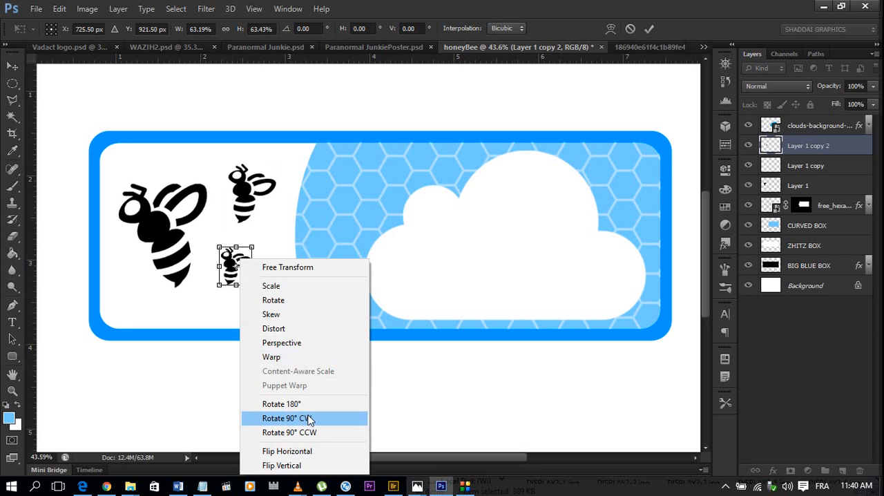
click(315, 451)
drag(277, 275, 271, 298)
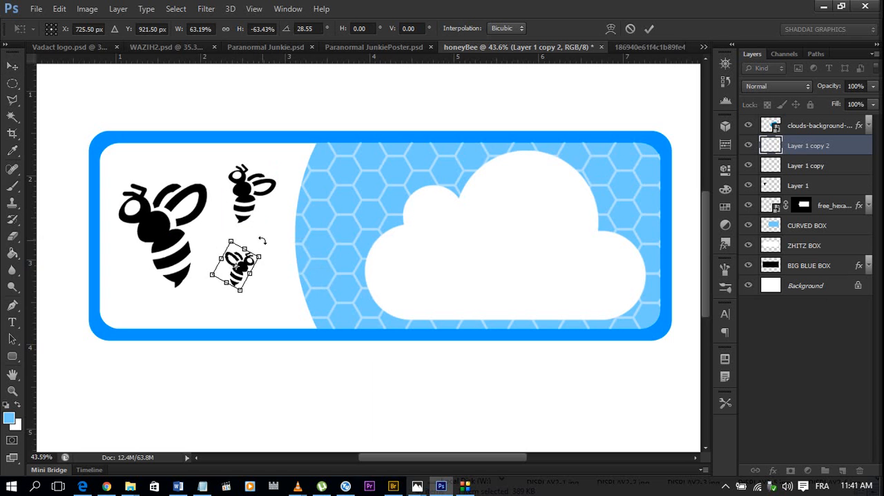
double_click(236, 262)
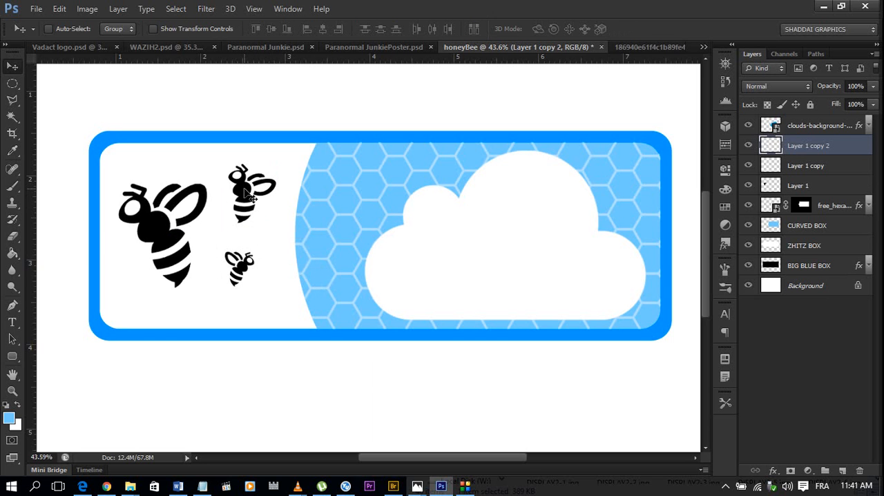
Rotate the medium bee beside the large one by about -68° so it lies nearly level.
ctrl+click(250, 197)
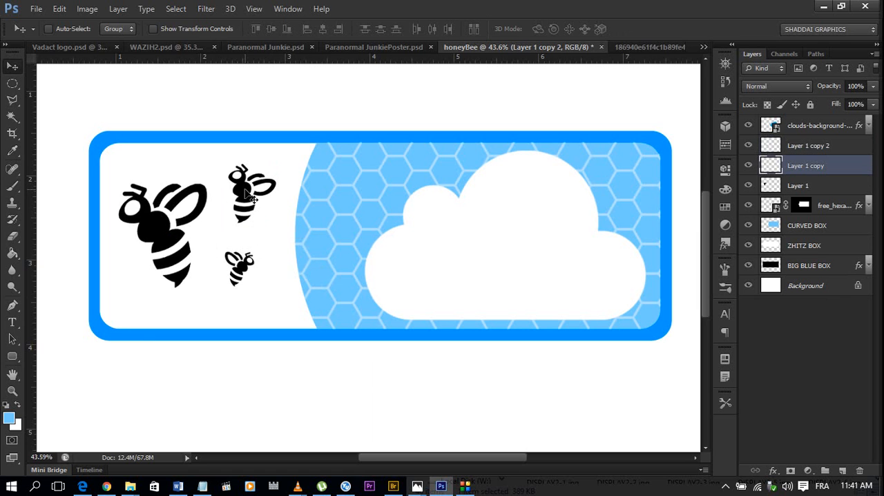
key(ctrl+t)
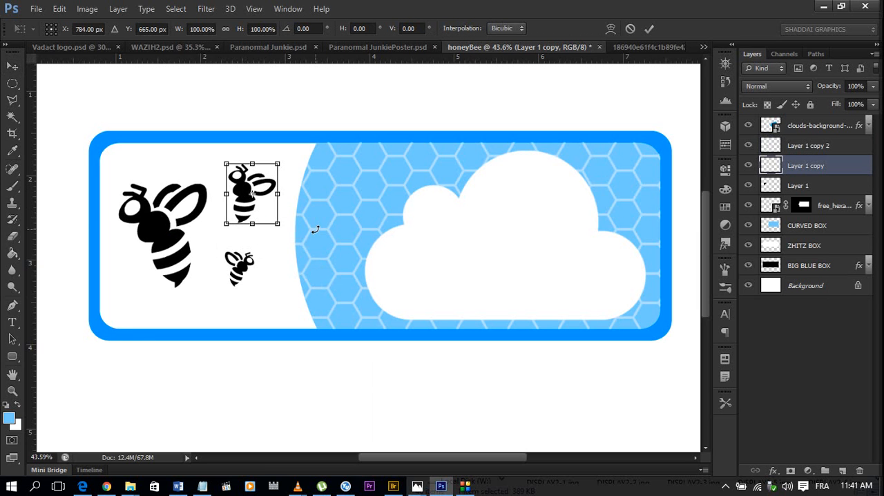
drag(315, 229, 315, 138)
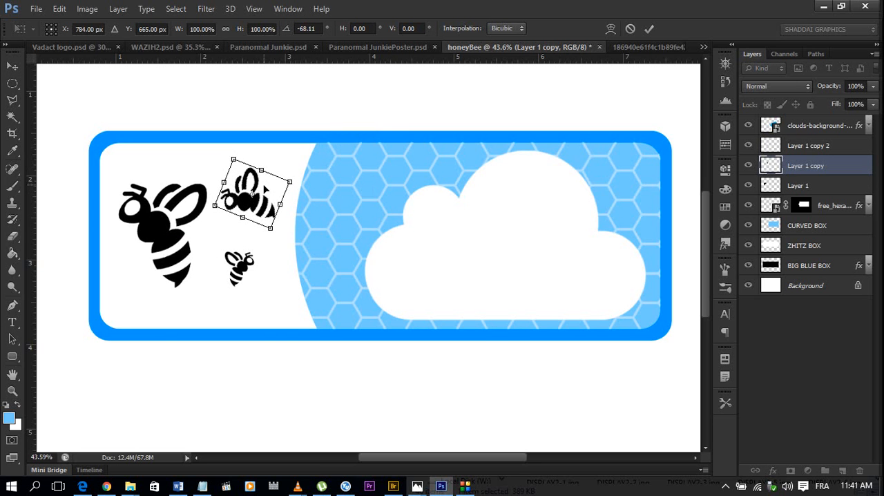
key(Return)
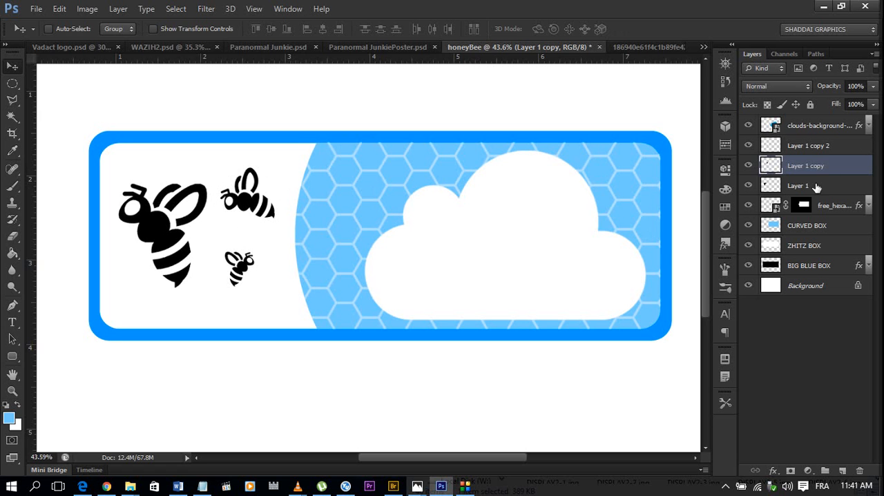
Stretch the large bee on Layer 1 to about 121% width and 108% height.
click(801, 185)
scroll(253, 225, down, 3)
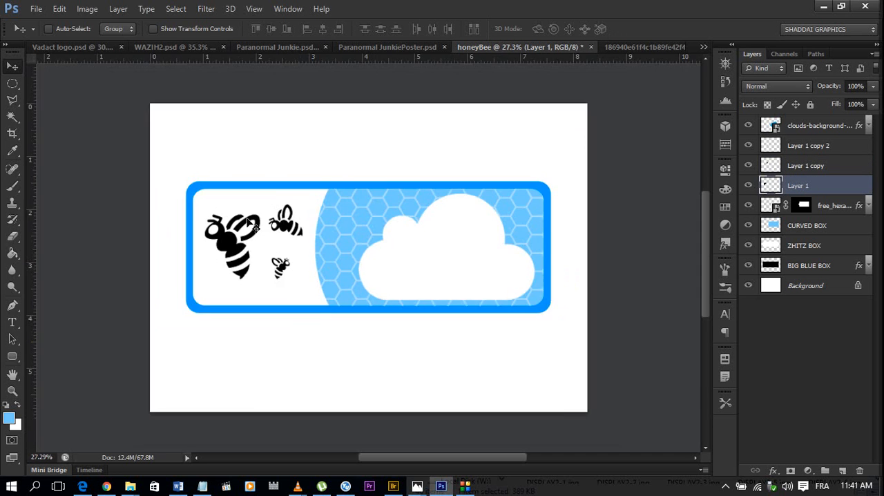
scroll(239, 262, up, 3)
scroll(238, 262, down, 2)
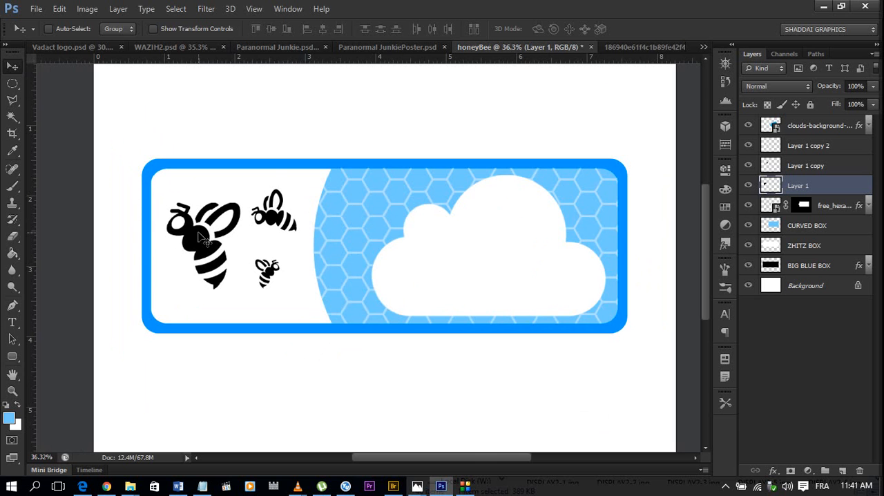
key(ctrl+t)
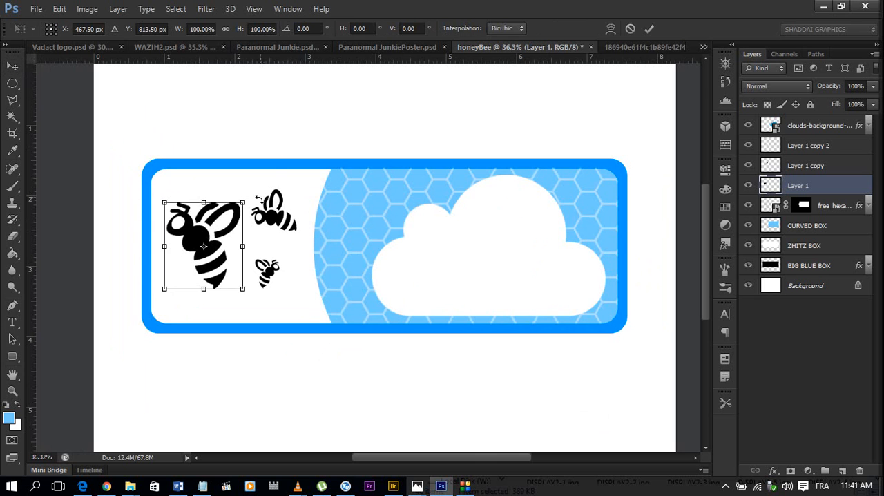
drag(253, 196, 265, 194)
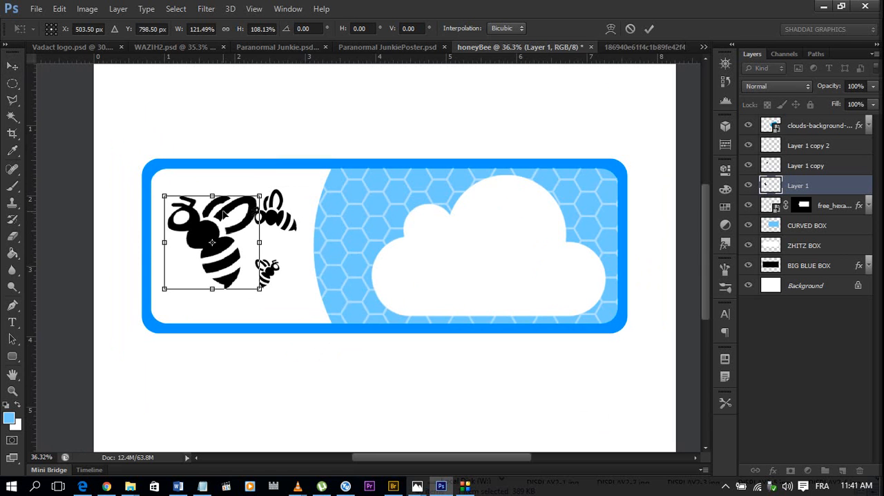
Try the large bee turned 90° clockwise, settling on a slight tilt of about -1.7°.
click(223, 214)
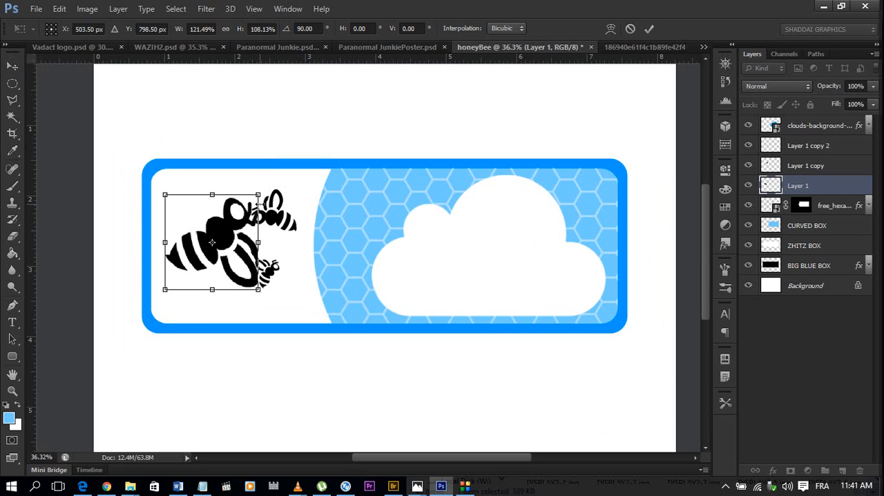
click(728, 86)
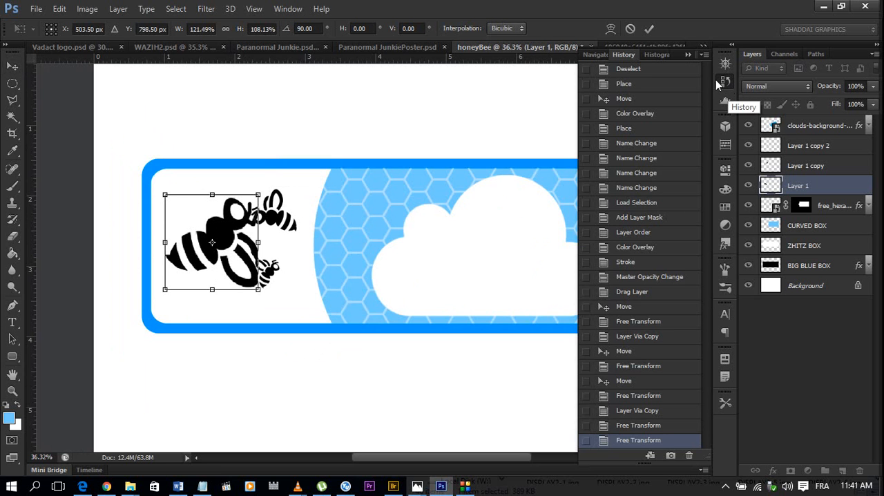
click(690, 55)
drag(324, 247, 218, 133)
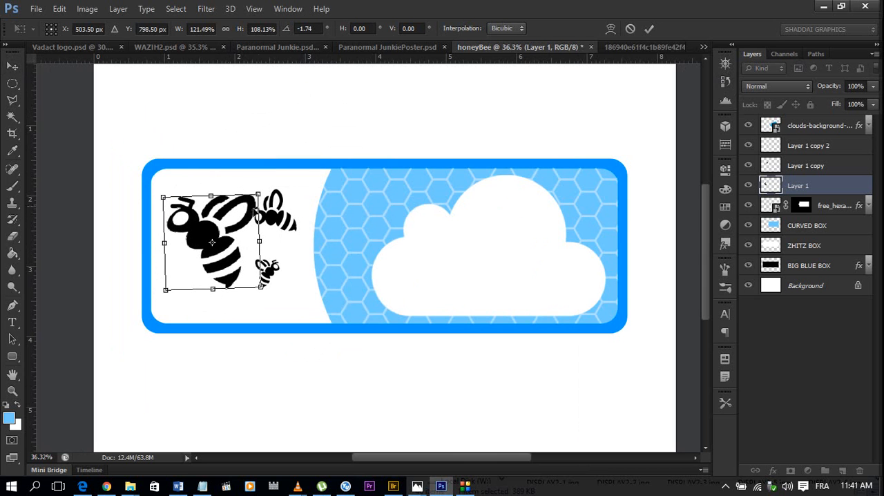
Rescale the large bee to about 120.5% width and 119.5% height and shift it down and left inside the white area.
drag(260, 242, 252, 245)
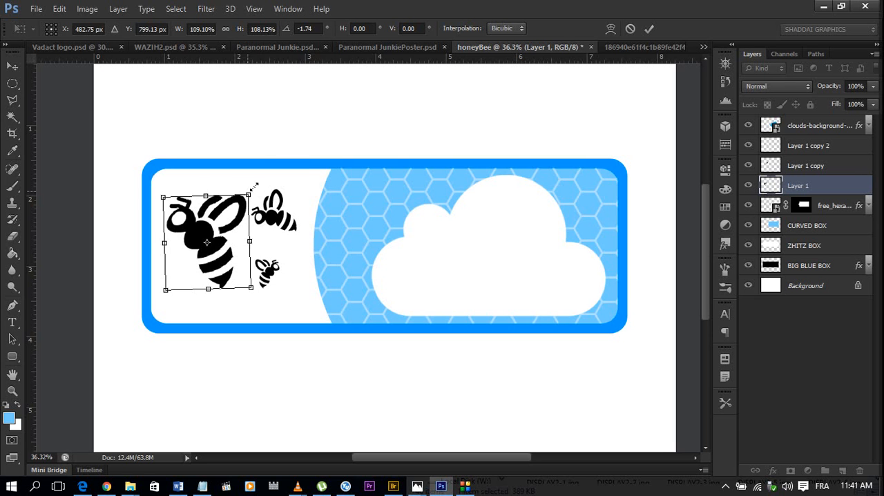
mouse_move(255, 186)
mouse_down()
mouse_move(232, 185)
mouse_move(257, 186)
mouse_up()
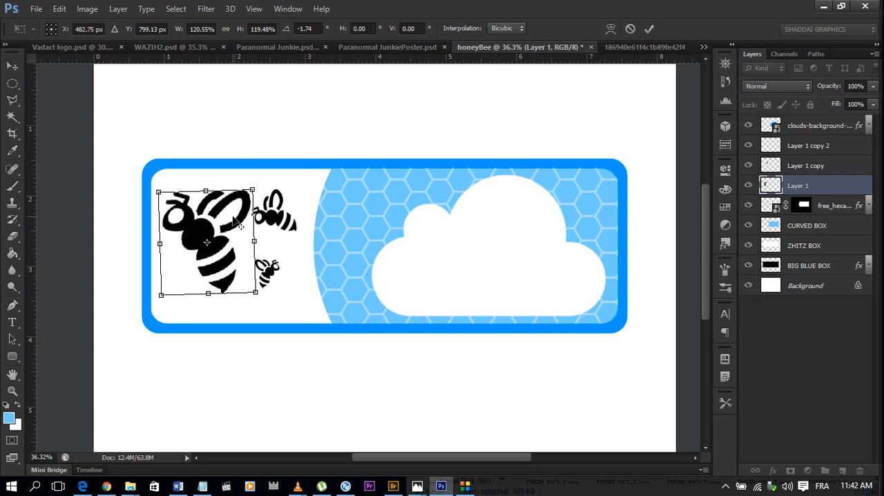
alt+click(232, 216)
drag(233, 216, 207, 243)
drag(240, 215, 234, 223)
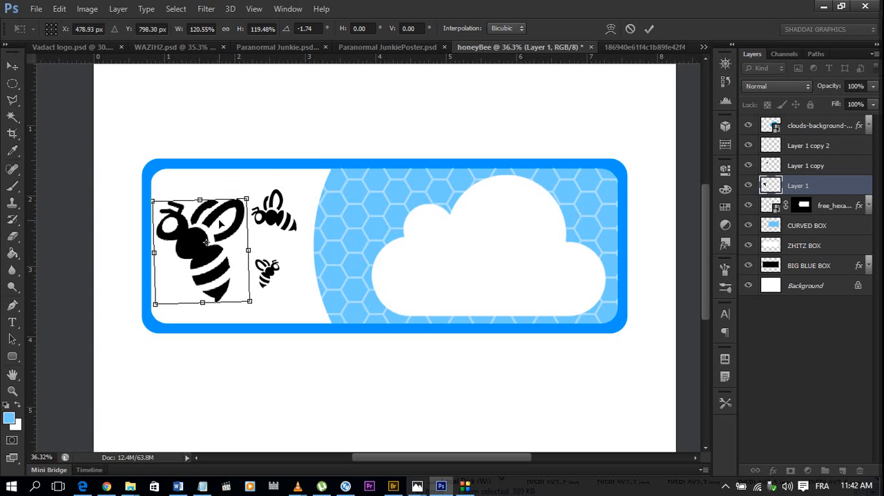
key(Return)
key(ctrl+minus)
key(ctrl+minus)
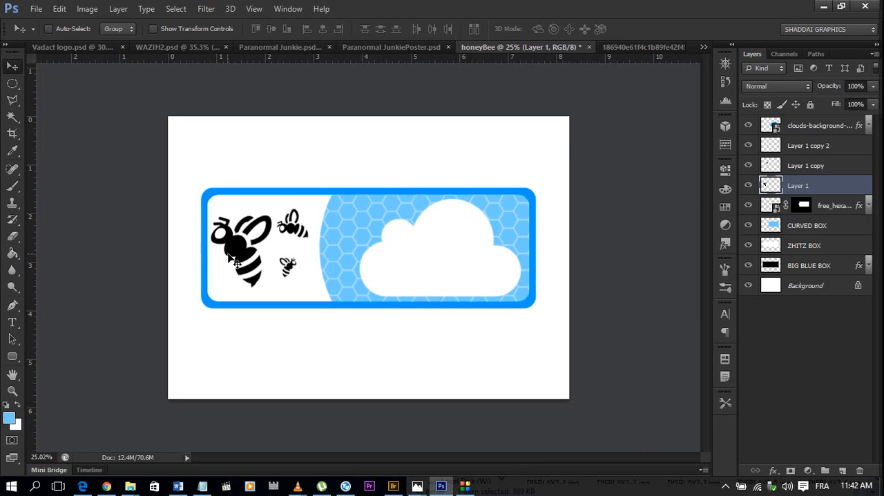
Convert the three bee layers, Layer 1, Layer 1 copy and Layer 1 copy 2, together into a single smart object.
key(ctrl+plus)
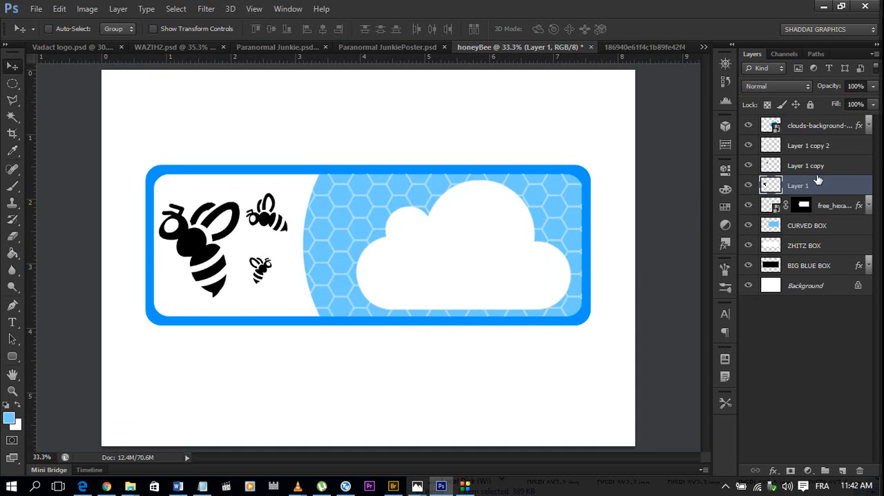
shift+click(836, 150)
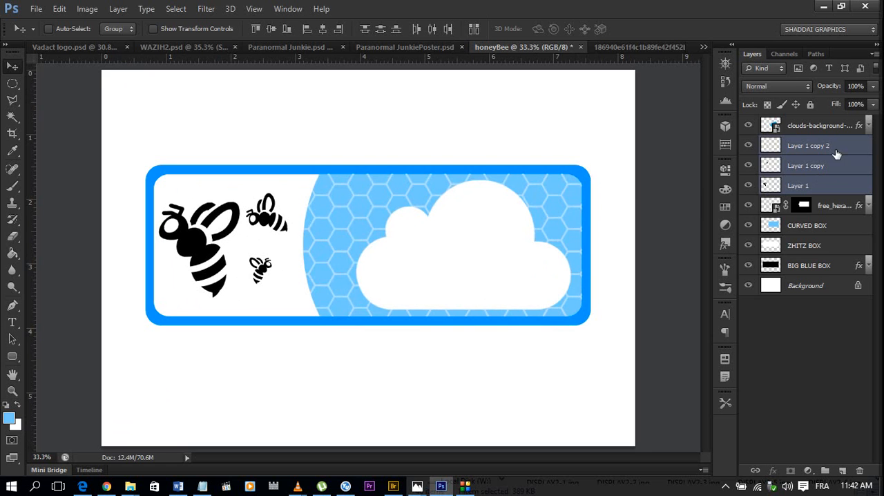
right_click(835, 150)
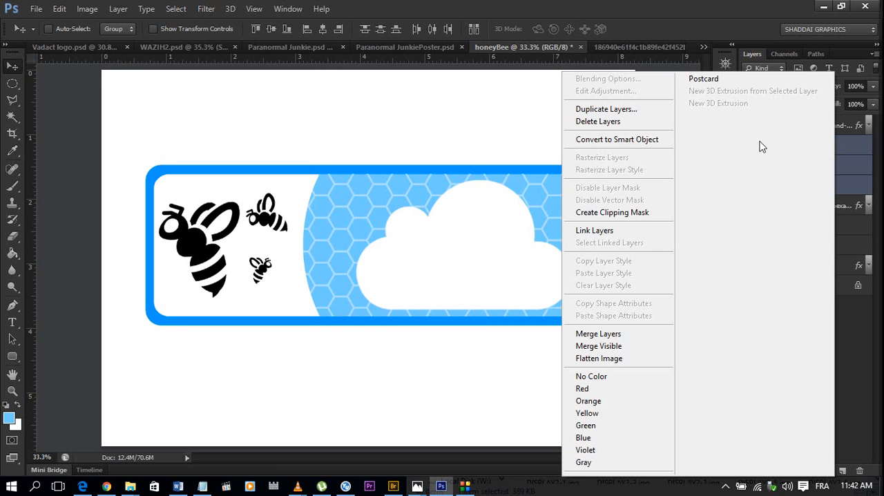
click(864, 148)
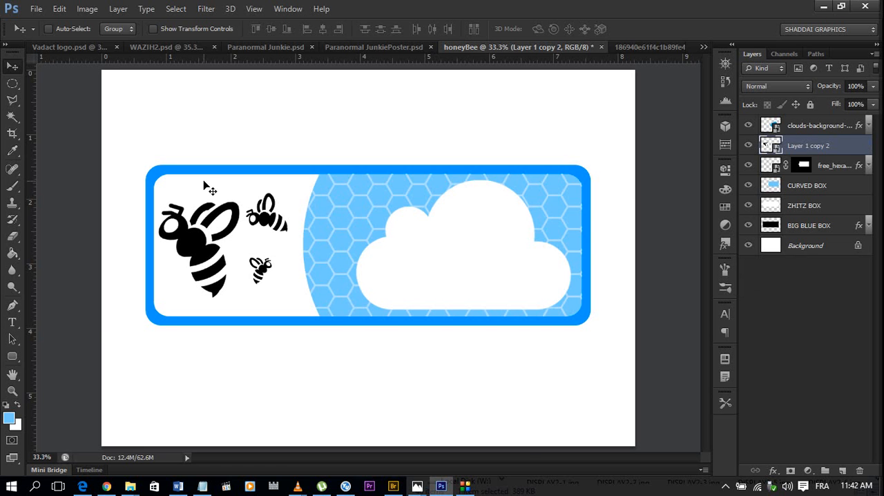
Add a Color Overlay to the combined bees layer using blue #2495ff sampled from the frame's border.
scroll(186, 252, up, 3)
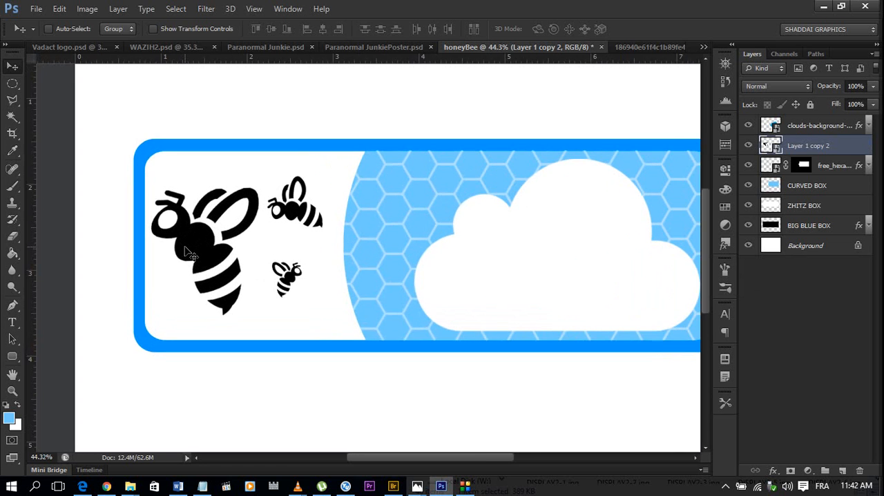
scroll(187, 252, down, 4)
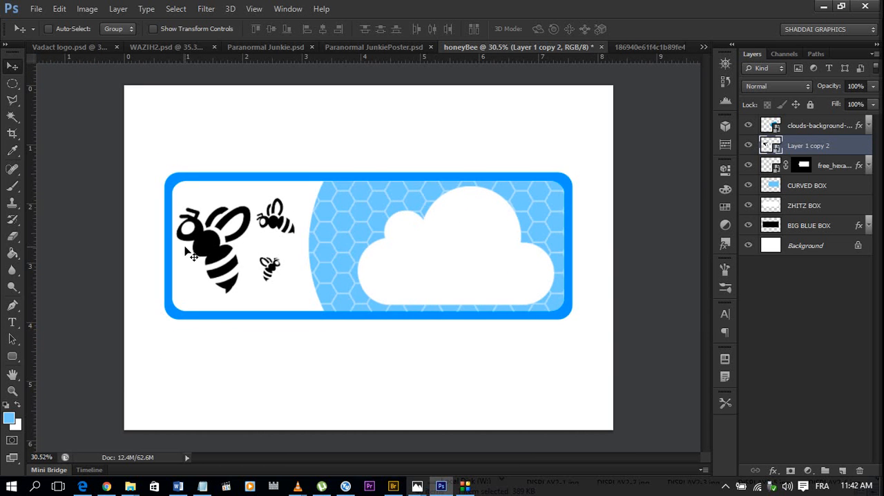
scroll(205, 262, up, 3)
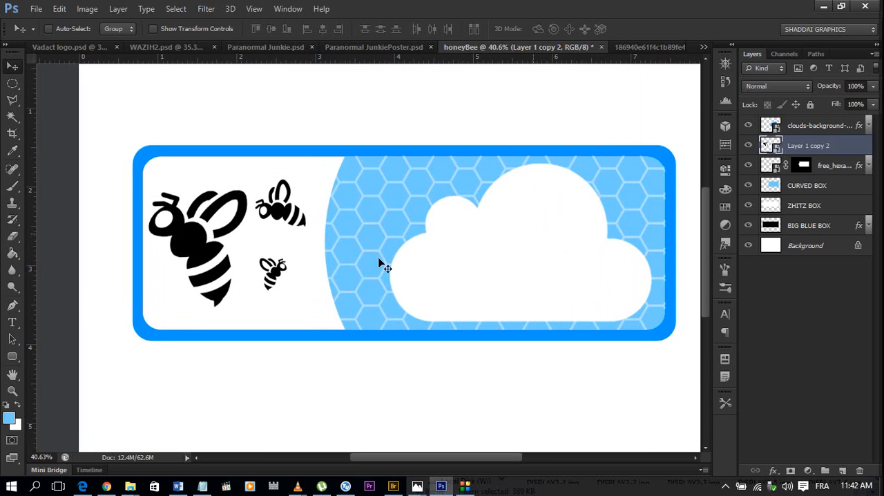
scroll(301, 206, down, 3)
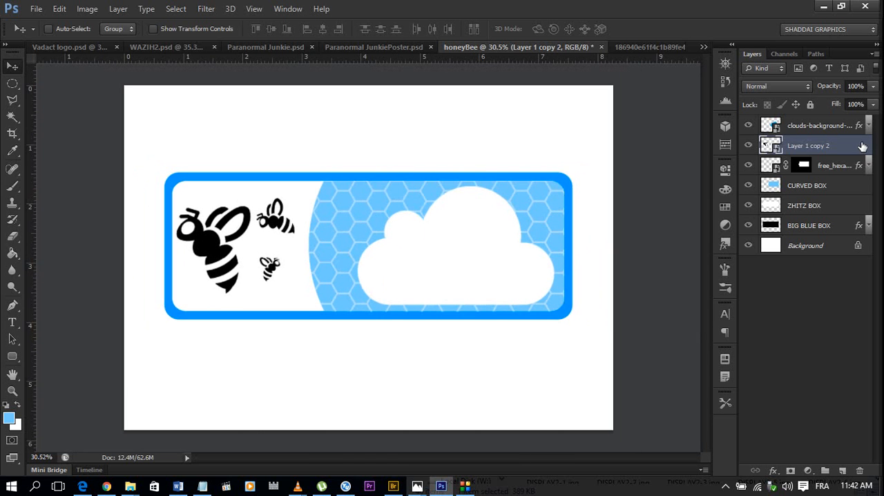
double_click(863, 147)
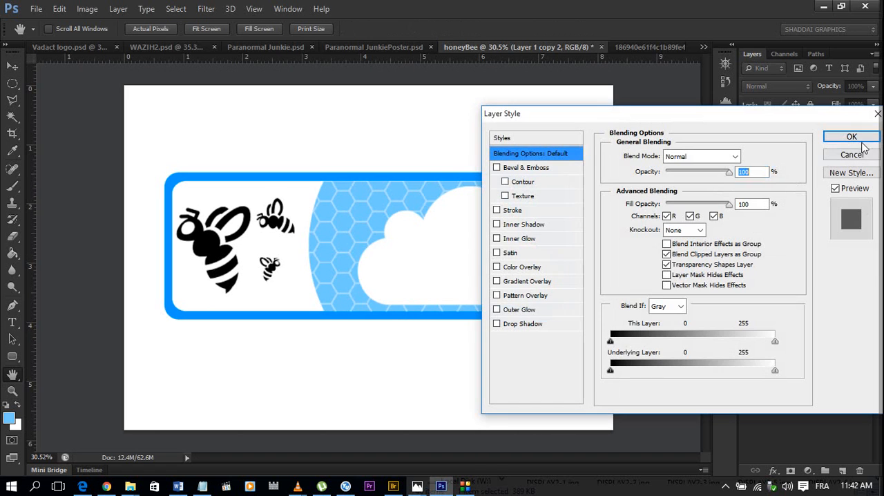
click(525, 268)
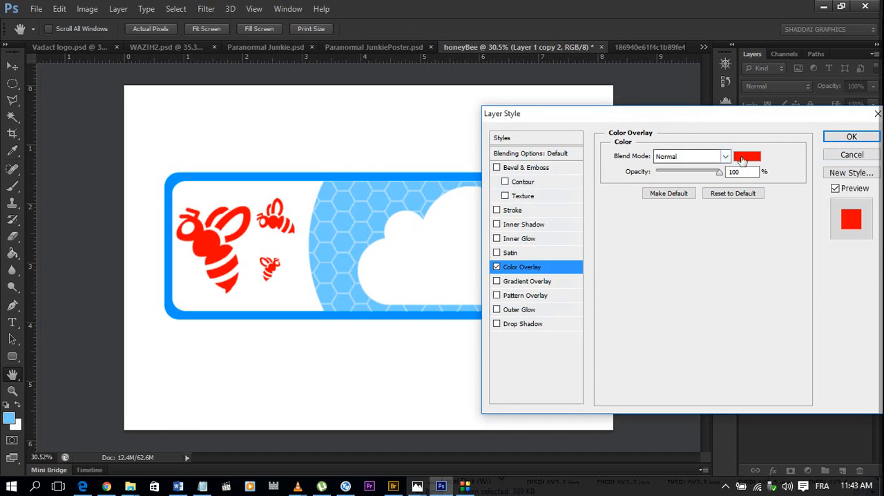
click(747, 156)
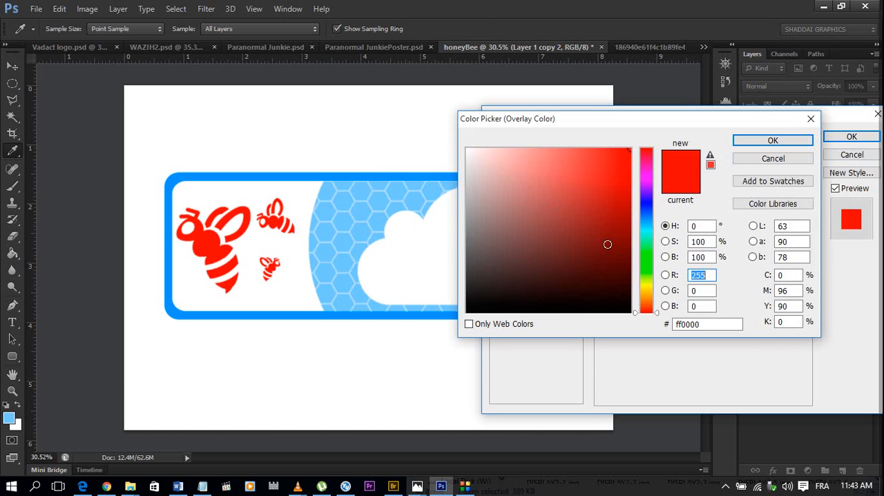
click(369, 176)
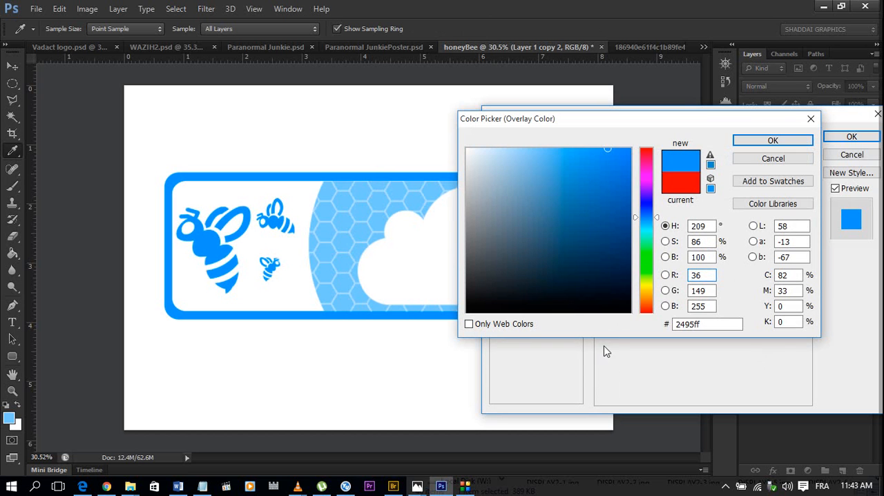
click(788, 141)
click(850, 136)
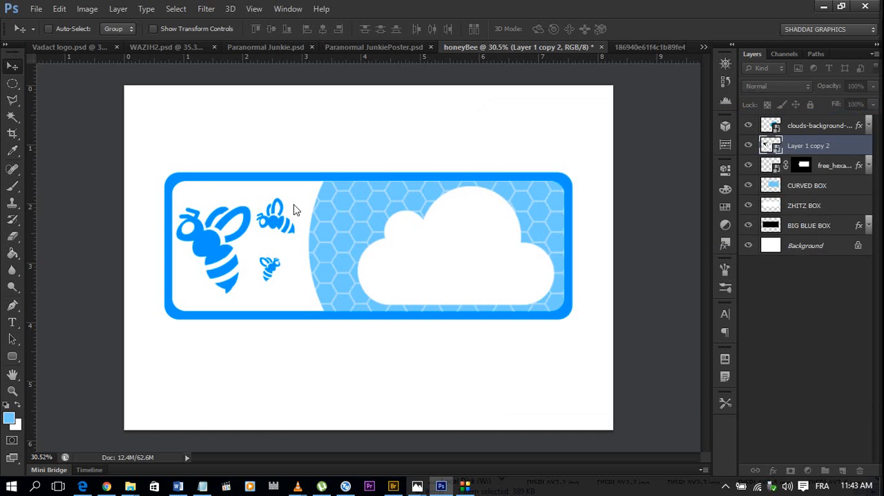
scroll(292, 207, down, 3)
scroll(456, 286, up, 5)
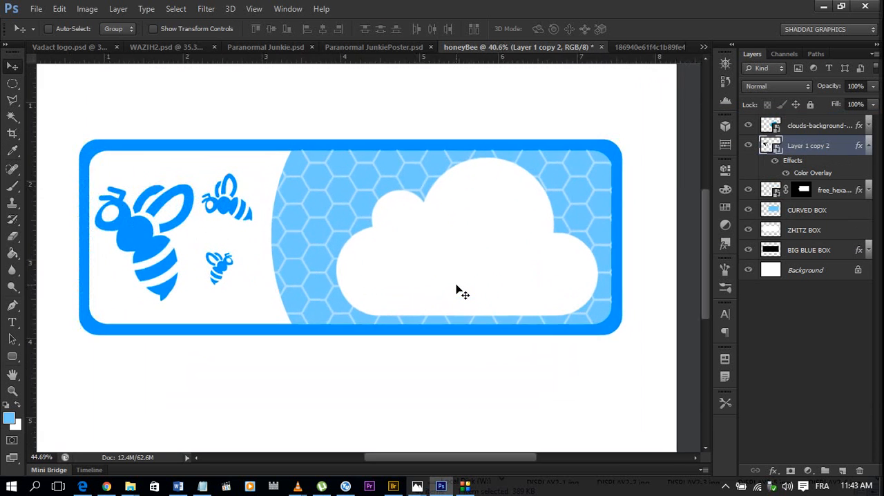
scroll(456, 286, down, 3)
scroll(477, 293, up, 3)
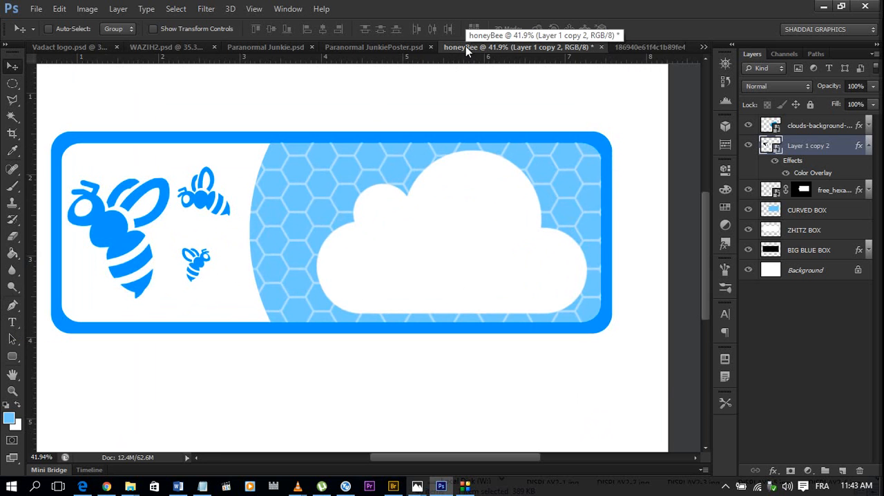
click(466, 487)
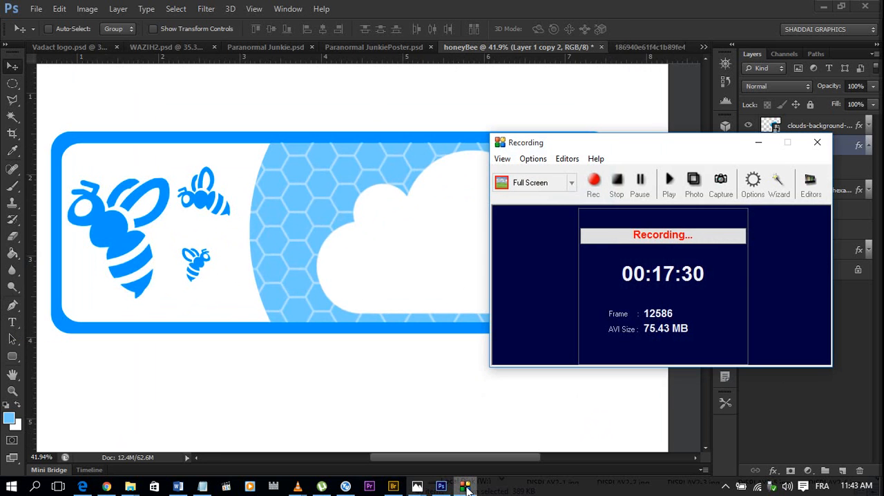
click(466, 487)
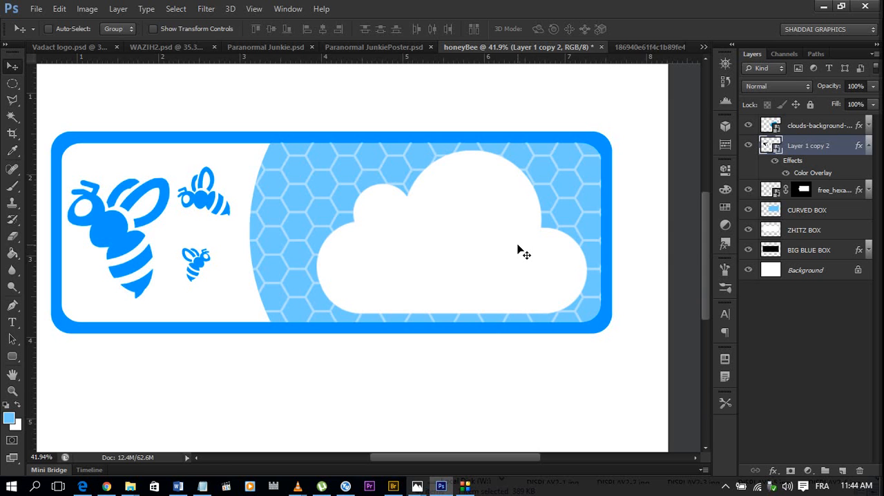
Flip the cloud, bees, hexagon pattern and CURVED BOX layers together horizontally with Free Transform.
click(872, 154)
click(822, 126)
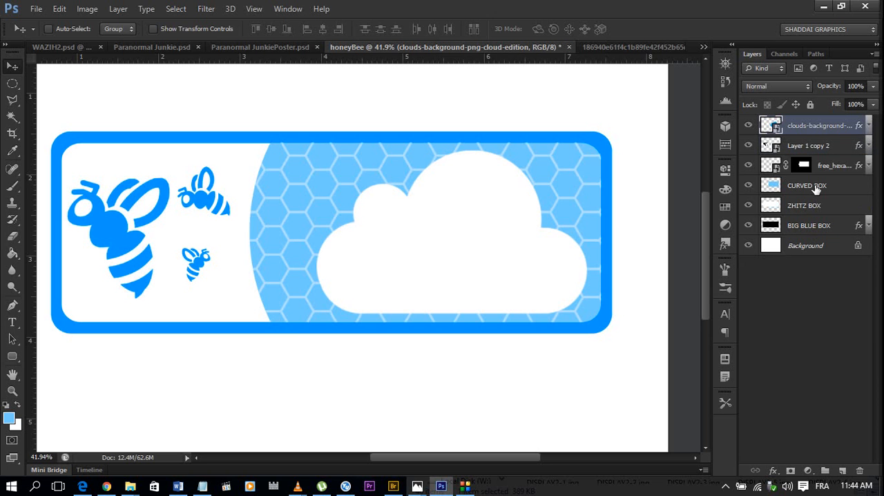
shift+click(816, 189)
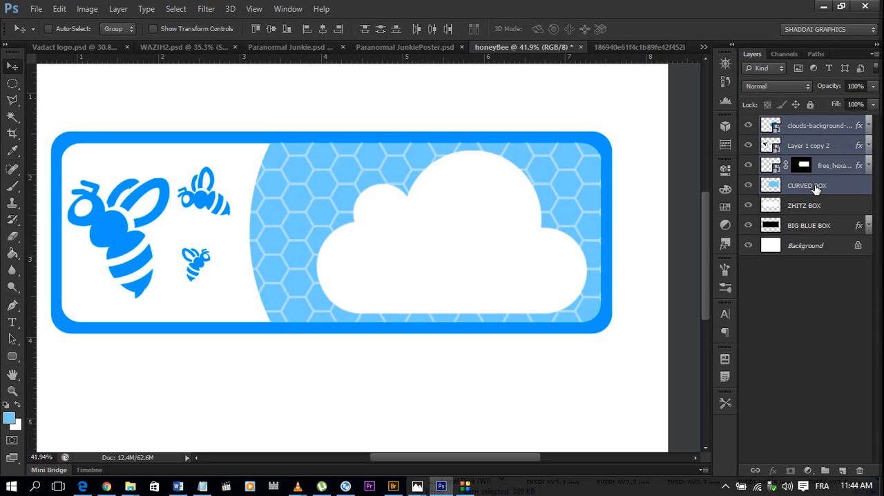
click(838, 127)
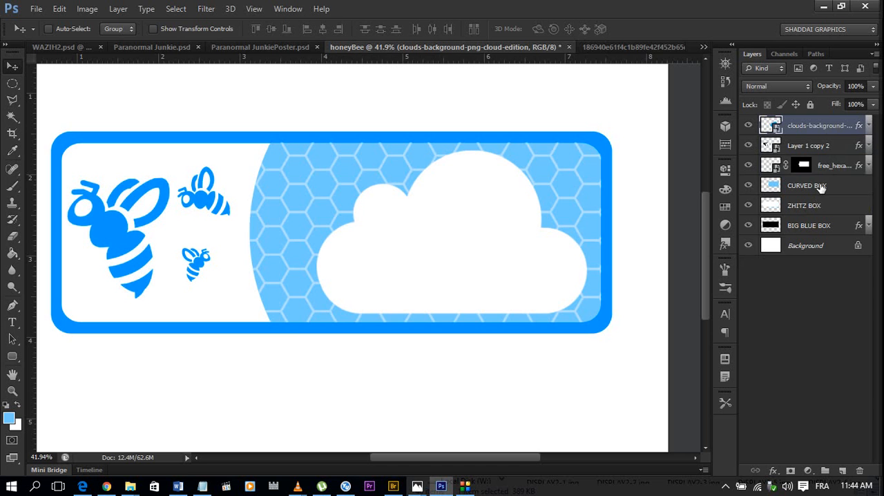
shift+click(821, 188)
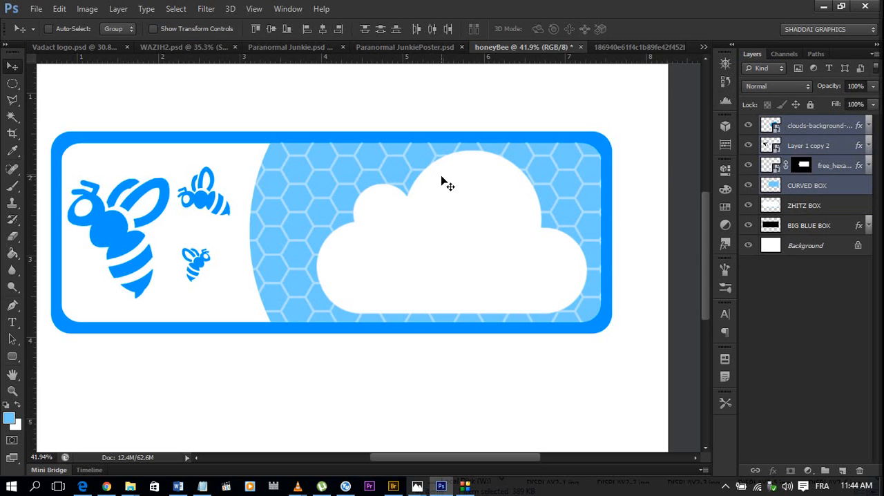
key(ctrl+t)
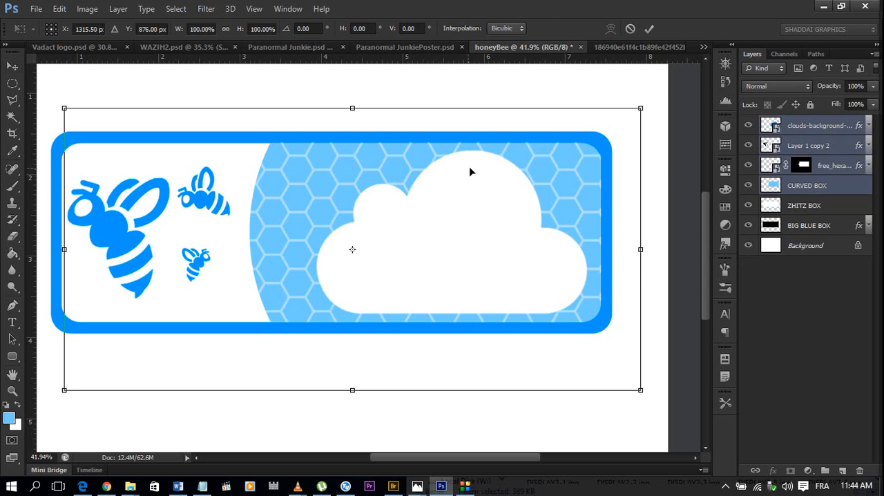
right_click(422, 183)
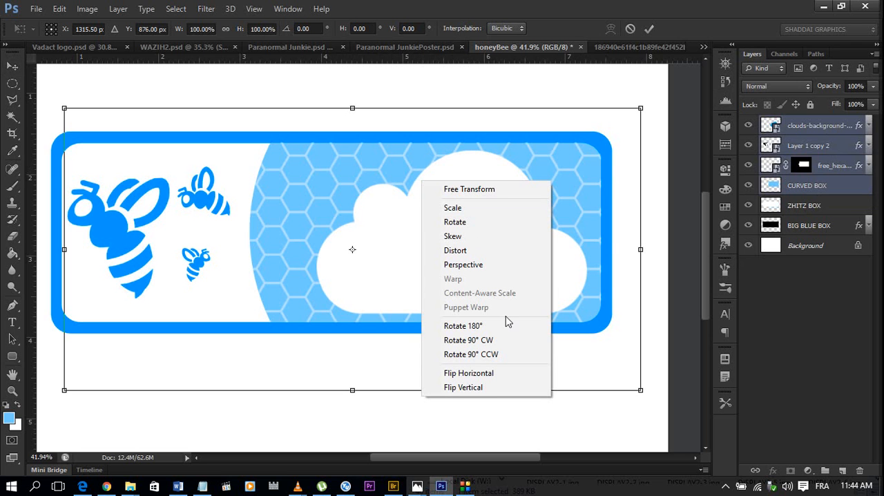
click(468, 374)
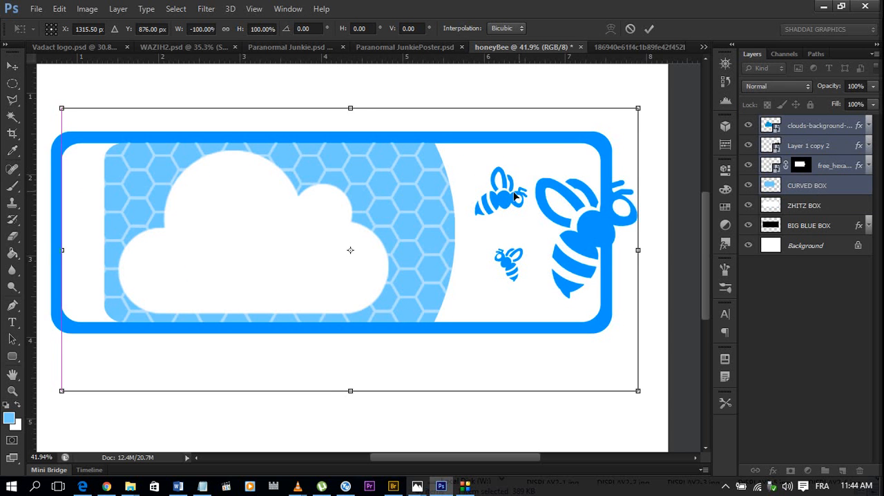
Shift the flipped artwork left to about X 1148.5 px, Y 867 px so it sits inside the blue frame.
drag(523, 196, 477, 197)
scroll(18, 201, up, 5)
drag(389, 458, 278, 457)
drag(501, 251, 494, 247)
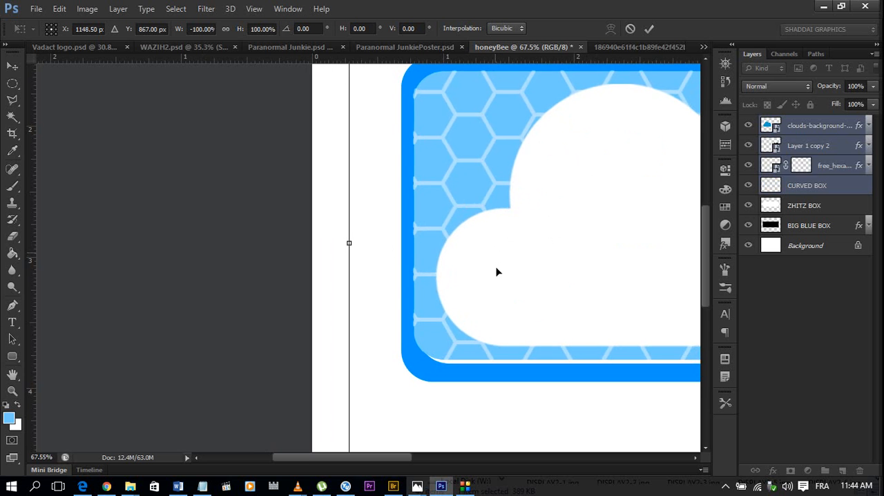
scroll(496, 271, down, 3)
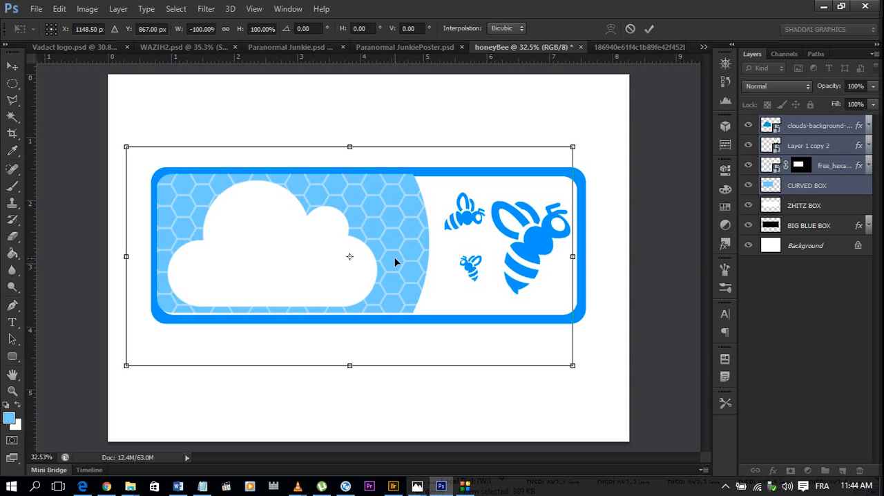
Nudge the flipped artwork to X 1157.5 px, Y 876 px, flush with the frame's inner edge, and apply the transform.
key(Down)
key(Down)
key(Down)
key(Down)
key(Down)
key(Down)
key(Down)
key(Down)
key(Down)
key(Down)
key(Down)
key(Down)
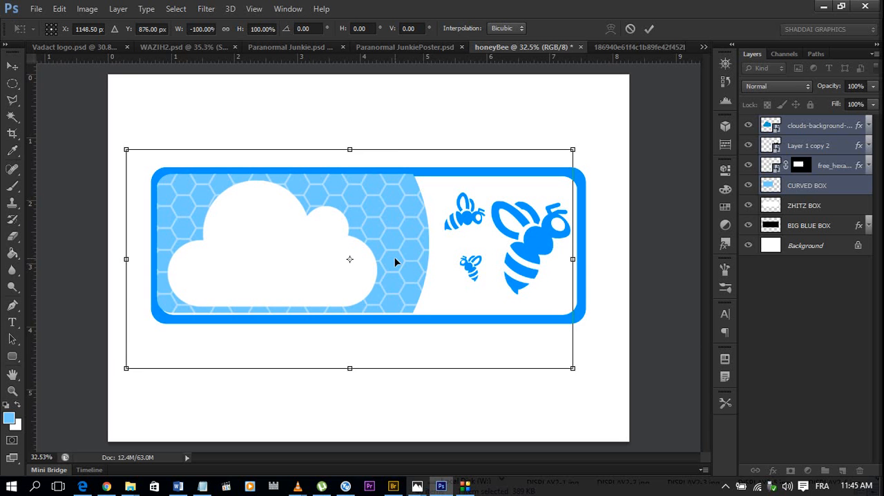
key(Right)
key(Right)
key(Right)
key(Right)
key(Right)
key(Right)
key(Right)
key(Right)
key(Right)
key(Right)
key(Right)
key(Right)
key(Right)
key(Right)
key(Right)
key(Right)
key(Right)
key(Right)
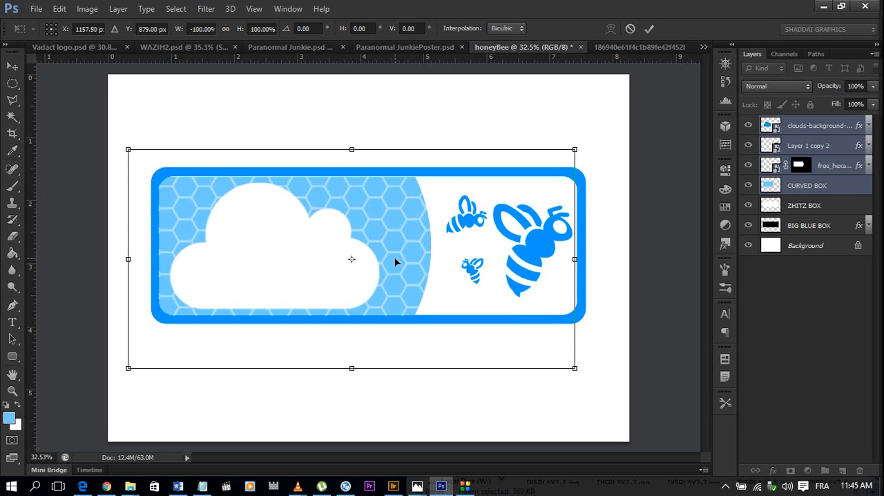
key(Up)
key(Up)
key(Up)
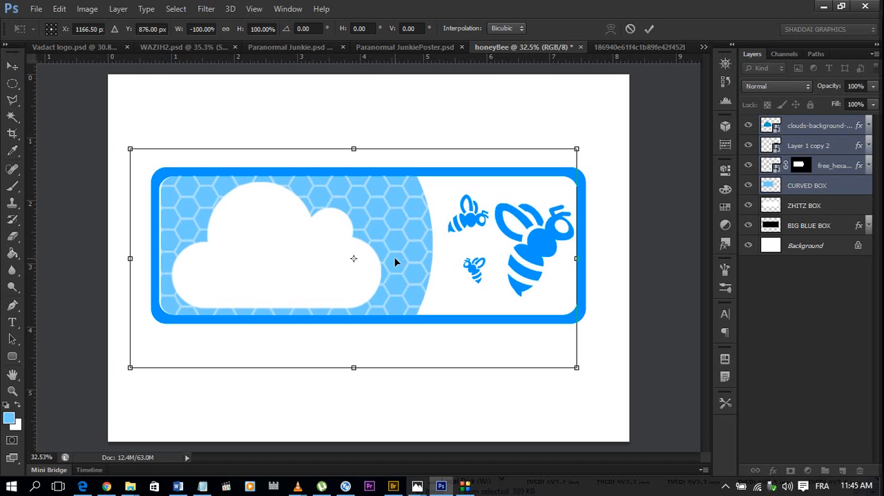
key(Left)
key(Left)
key(Left)
key(Left)
key(Left)
key(Left)
key(Left)
key(Left)
key(Left)
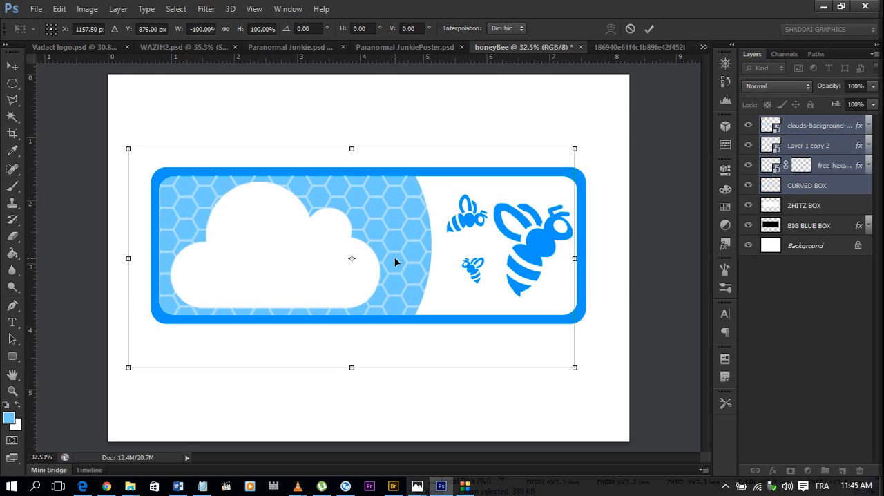
scroll(167, 268, up, 5)
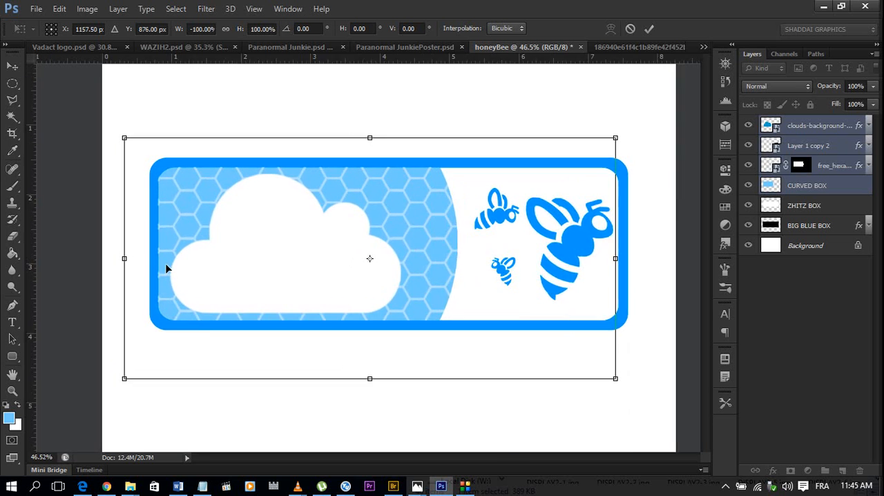
scroll(165, 263, down, 8)
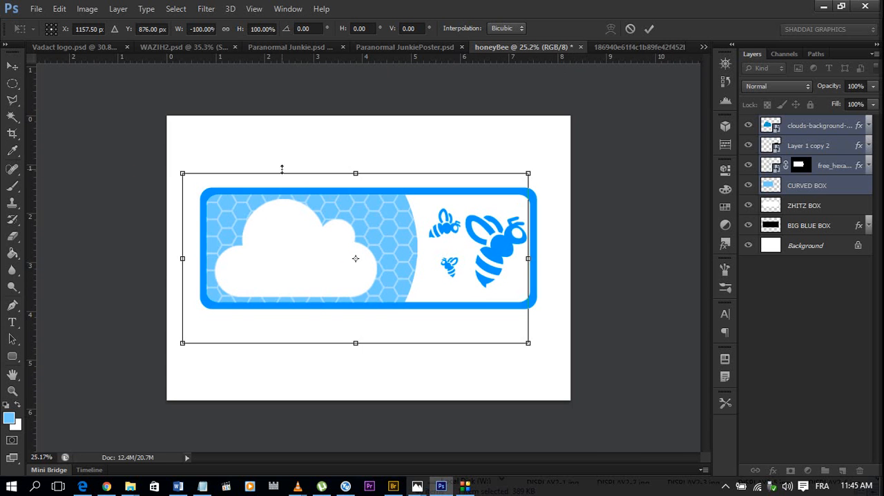
key(Return)
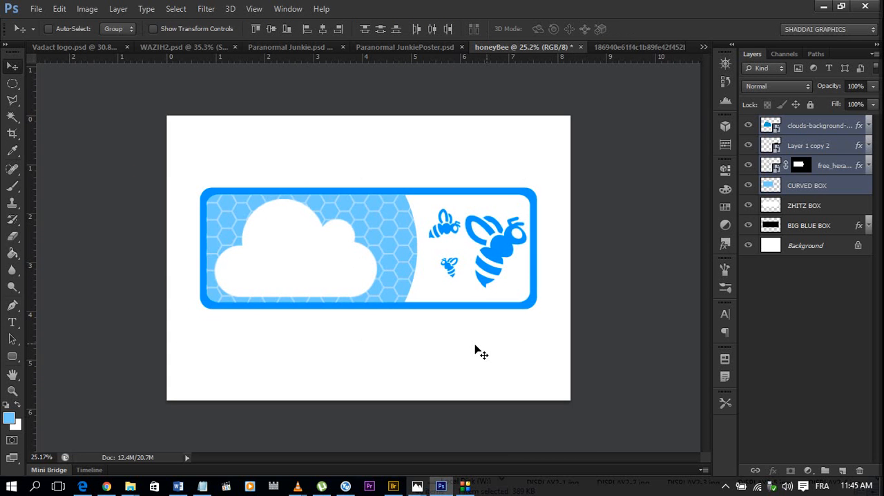
Add the light-blue text "honeyB" at 18.28 pt on the lower part of the white cloud.
scroll(368, 252, down, 4)
scroll(340, 250, up, 6)
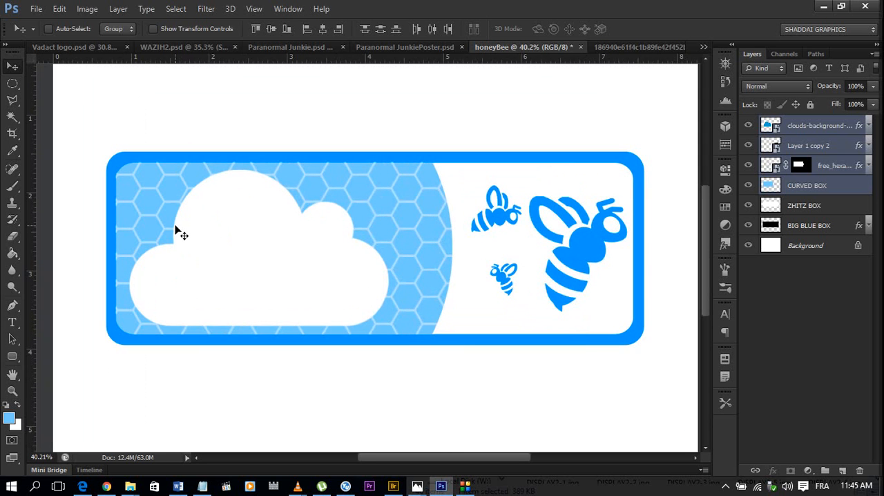
scroll(174, 230, up, 1)
scroll(175, 230, down, 2)
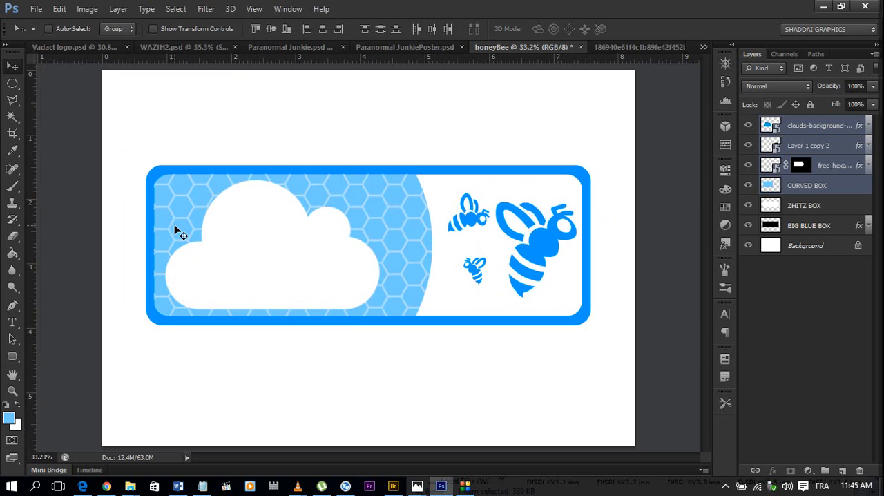
scroll(174, 230, up, 1)
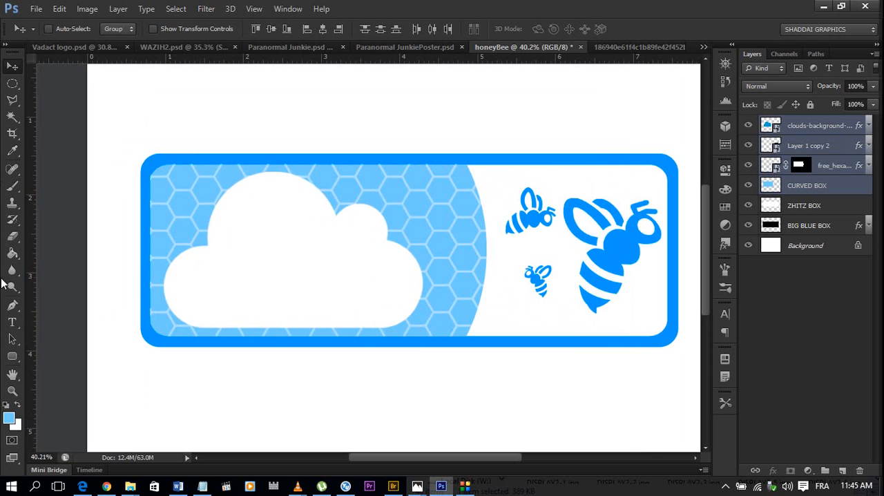
click(13, 324)
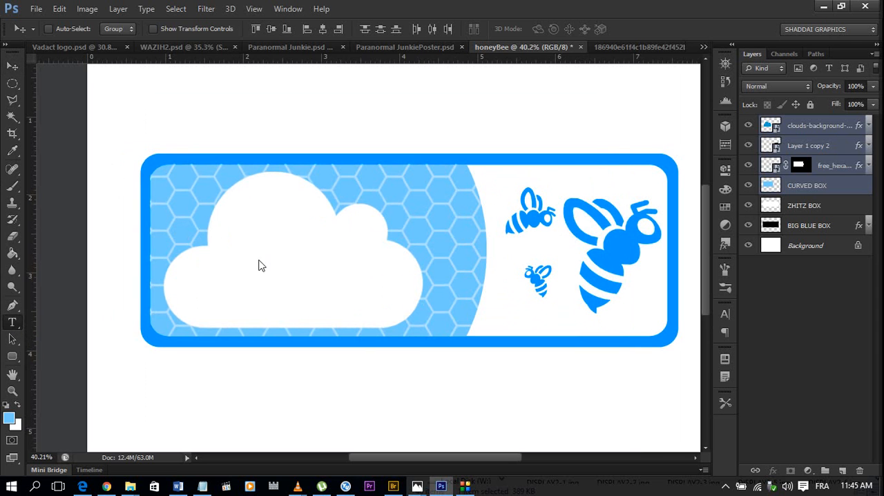
click(214, 261)
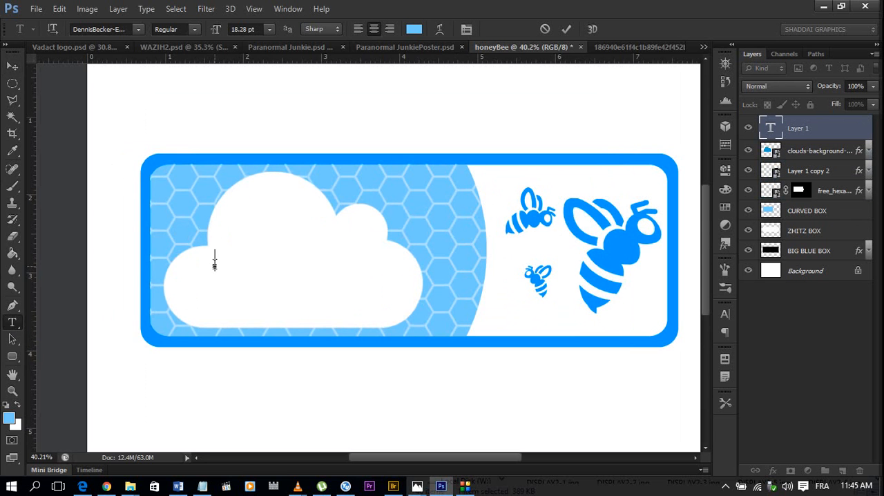
text(HONEY)
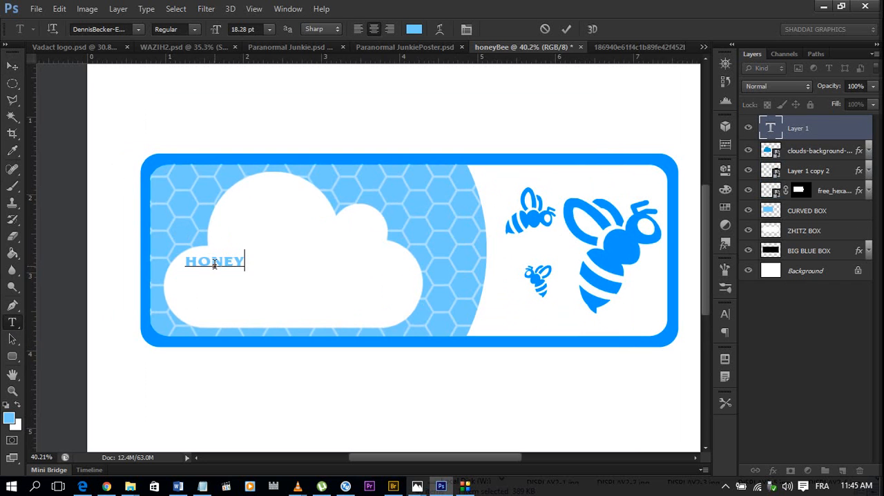
text(B)
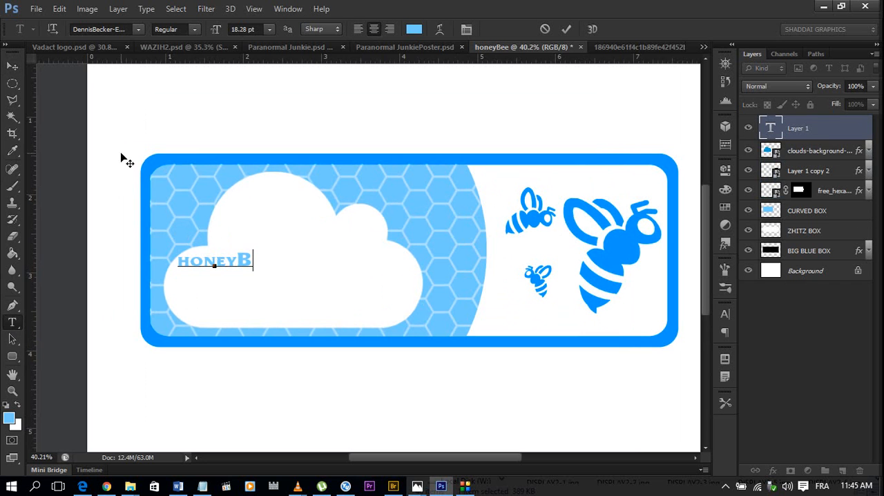
click(13, 67)
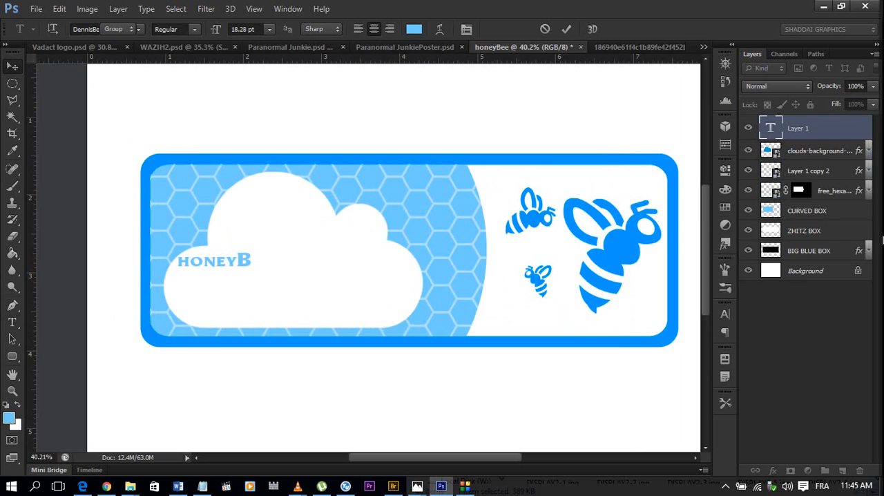
Turn off Small Caps for the honeyB text.
click(725, 315)
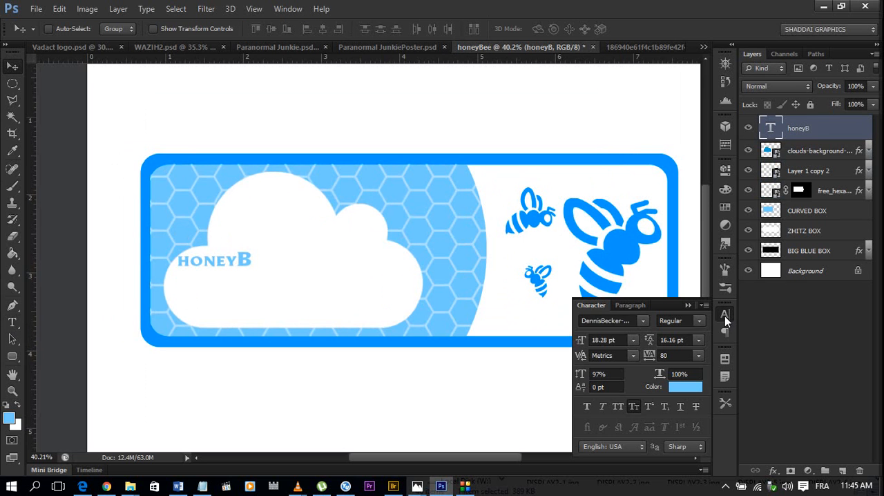
click(634, 407)
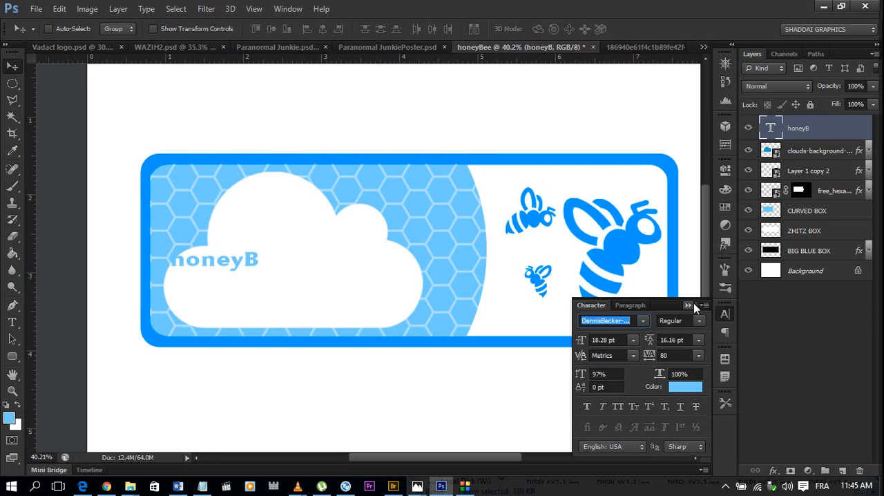
click(692, 305)
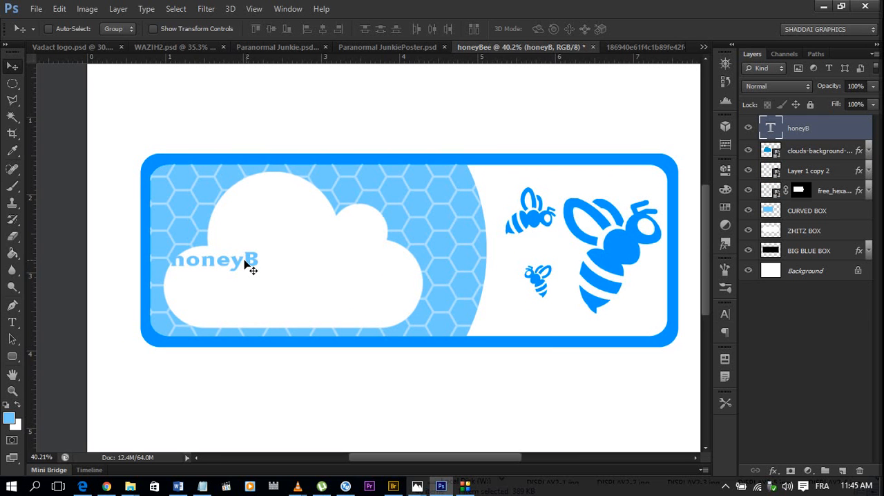
Centre the honeyB text in the lower part of the cloud and enlarge it proportionally to about 32 pt.
drag(246, 262, 302, 283)
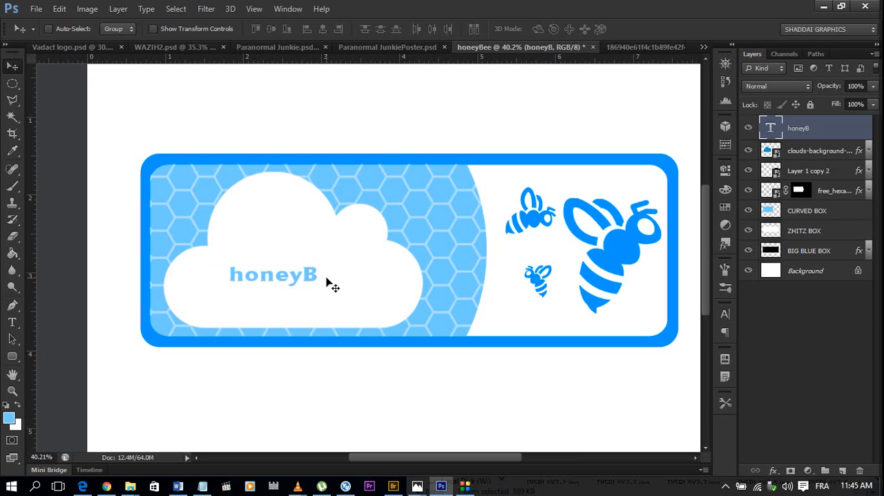
key(ctrl+t)
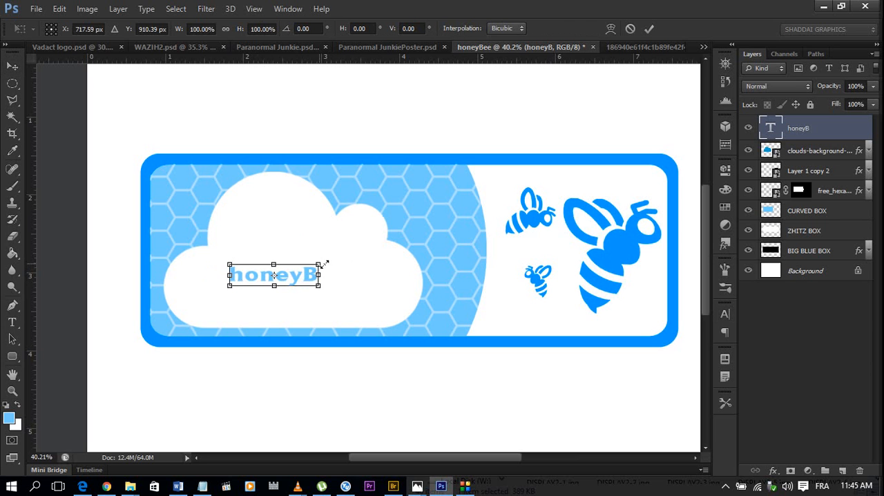
drag(322, 259, 344, 265)
key(Return)
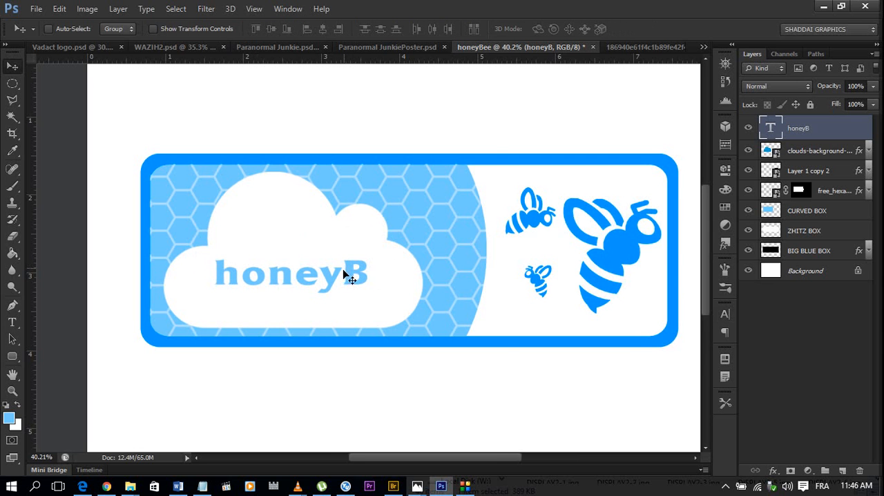
scroll(338, 276, up, 1)
scroll(331, 276, down, 1)
drag(332, 271, 338, 282)
Change the honeyB text's font to DesireeBecker-Heavy.
click(725, 315)
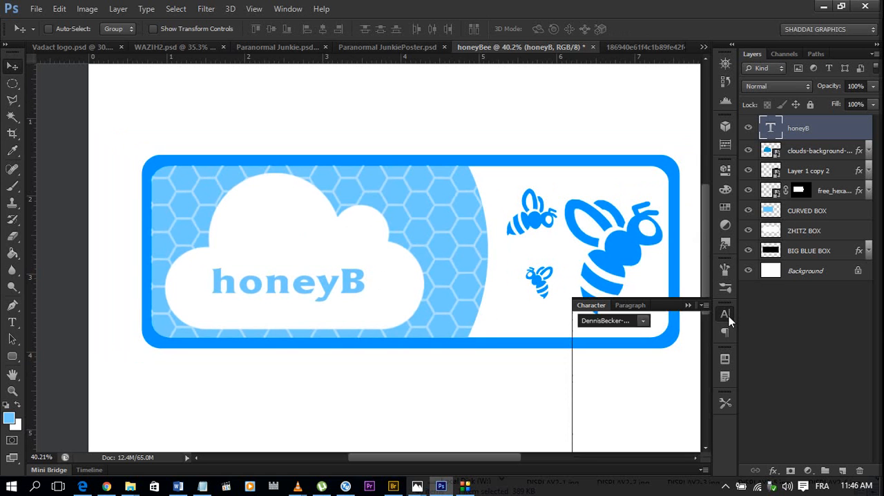
click(644, 320)
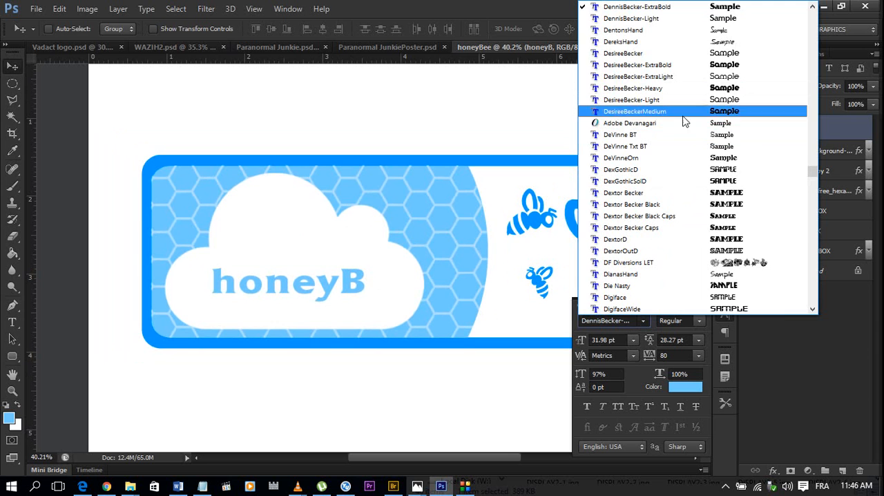
click(697, 88)
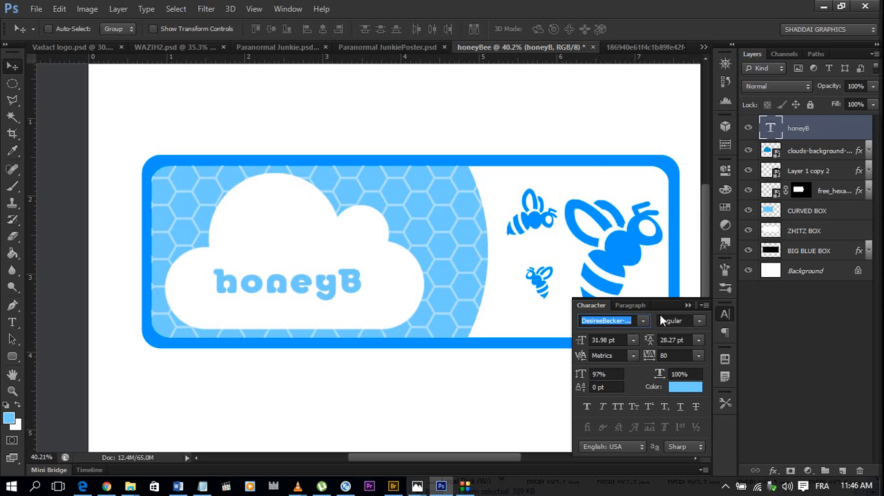
Try the Duo-Line font on the honeyB text in the cloud.
click(643, 322)
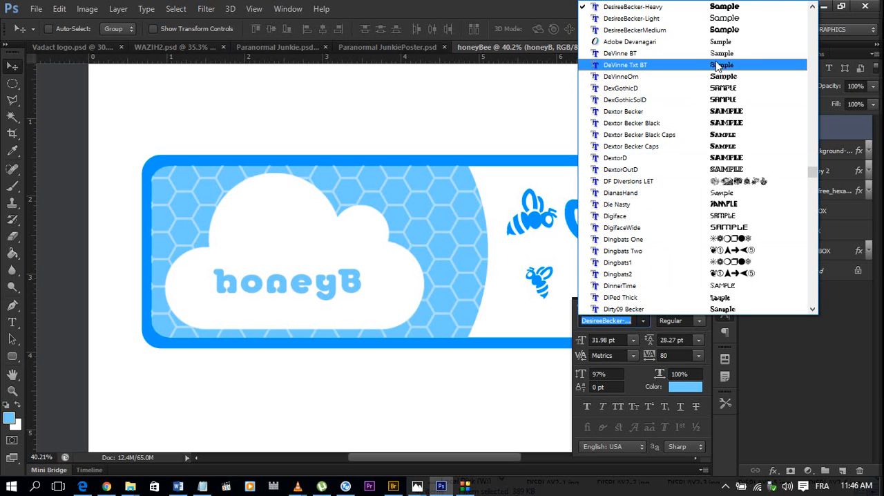
scroll(710, 140, down, 3)
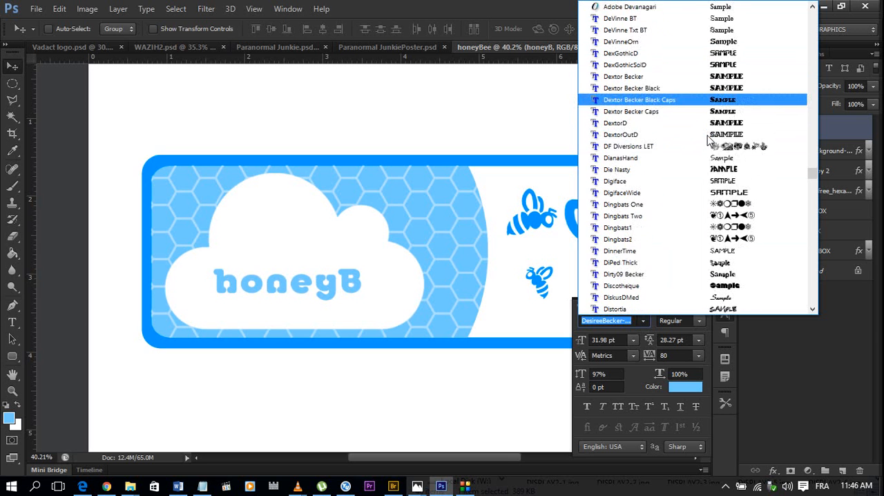
scroll(709, 140, down, 5)
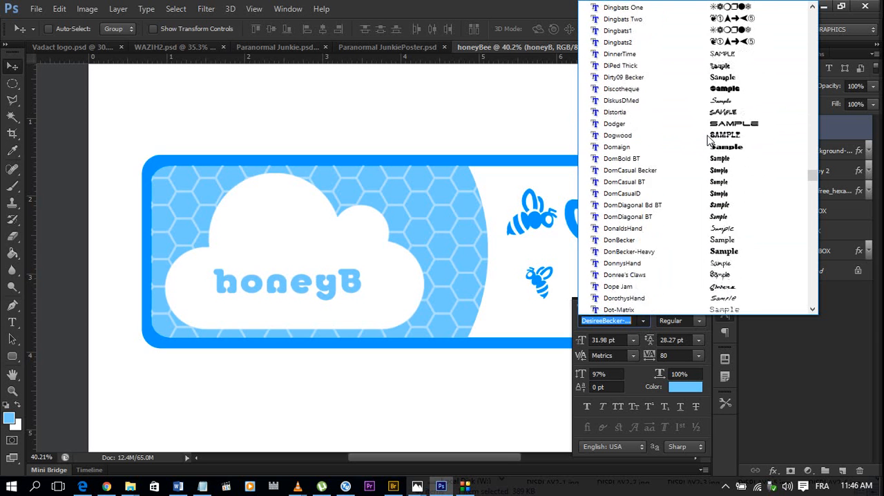
scroll(709, 152, down, 1)
scroll(708, 207, down, 3)
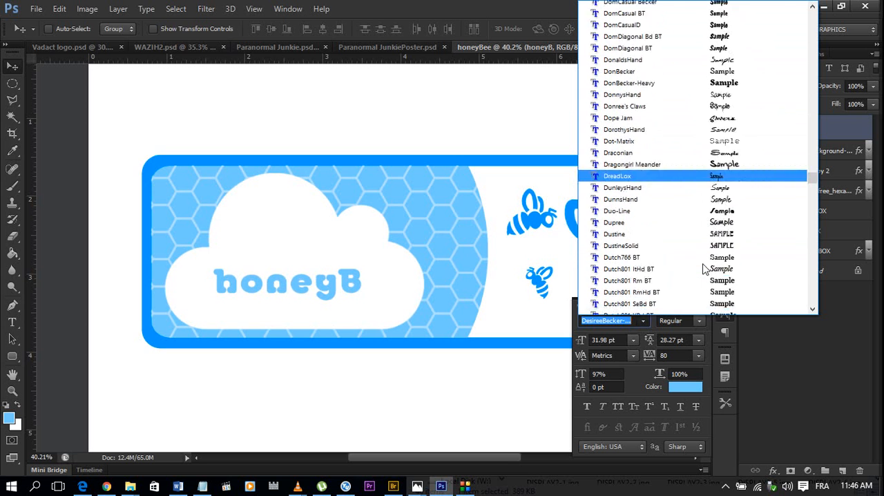
scroll(708, 252, down, 3)
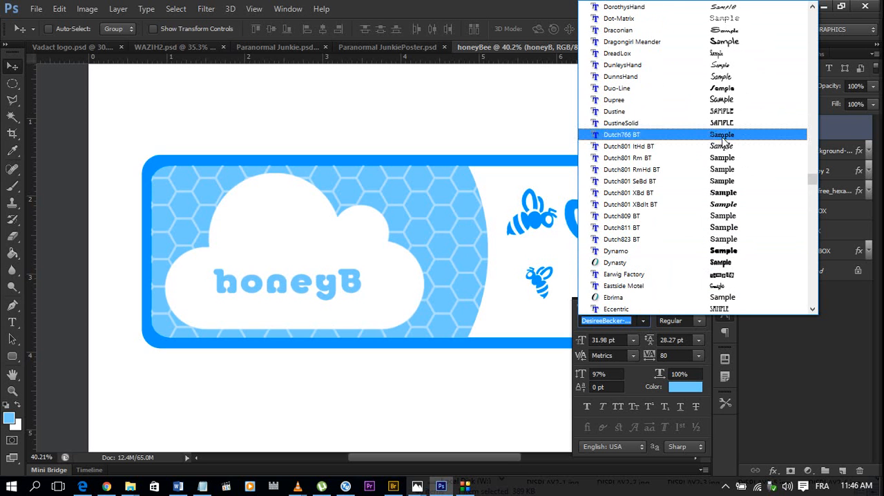
click(728, 88)
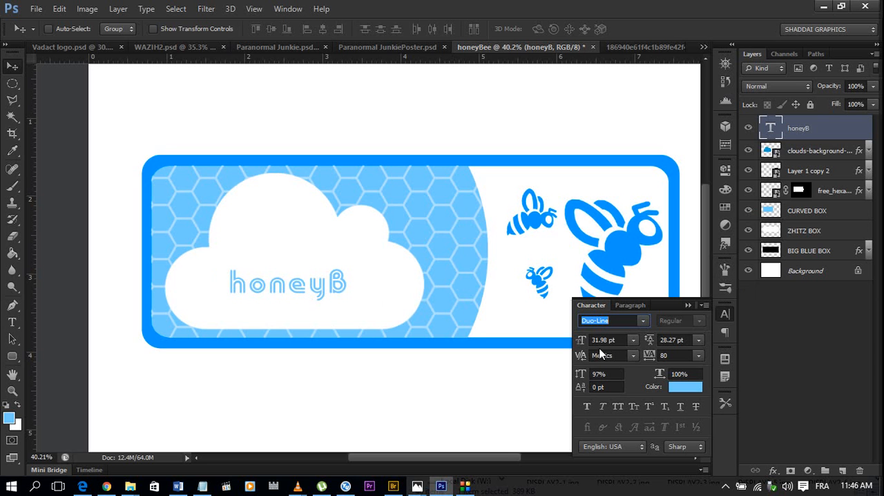
Try the Elektra font on the honeyB text.
click(647, 320)
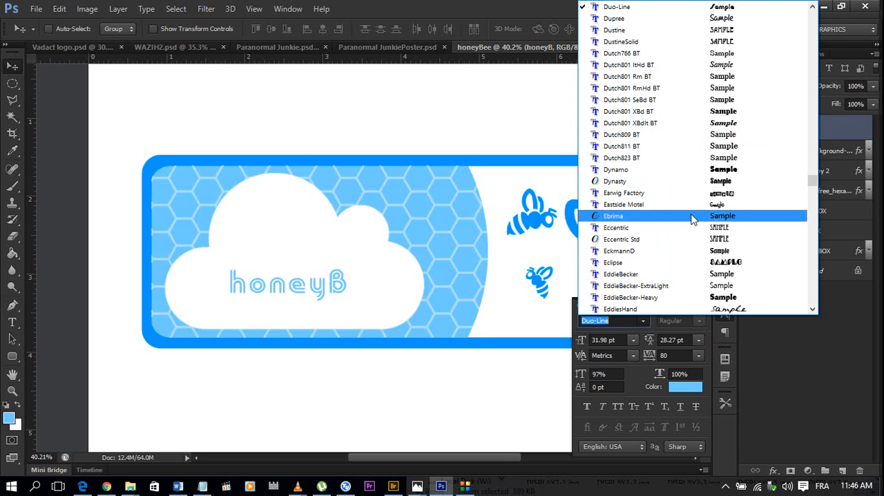
scroll(693, 218, down, 1)
scroll(691, 241, down, 3)
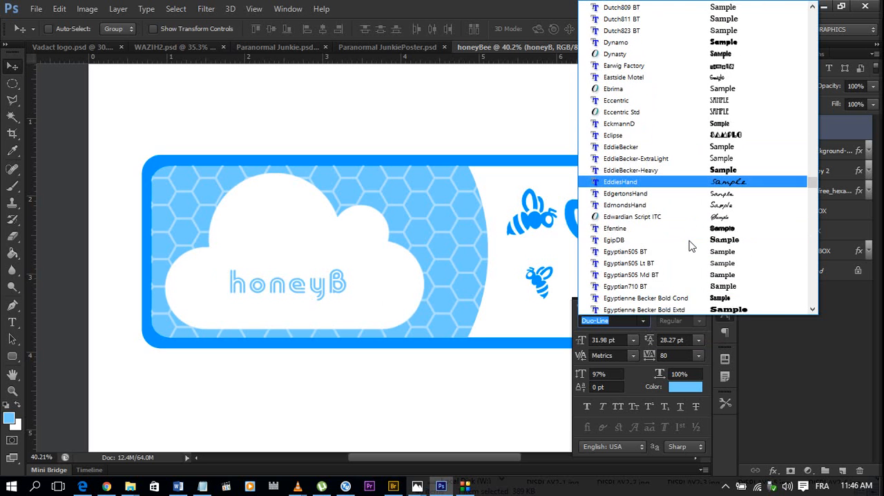
scroll(692, 242, down, 1)
scroll(693, 236, down, 3)
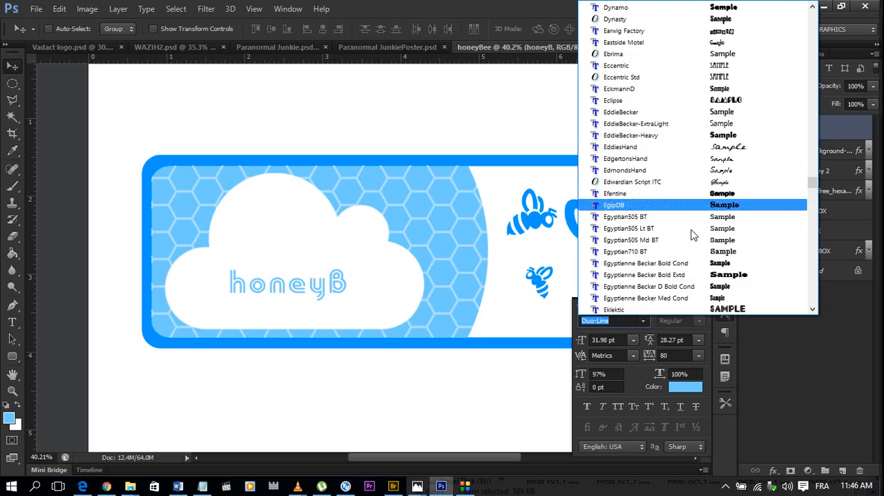
scroll(697, 279, down, 3)
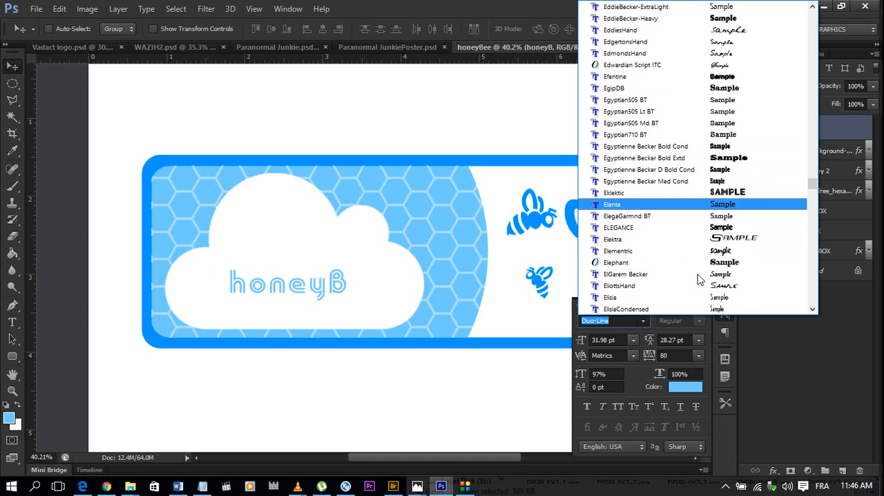
scroll(698, 272, down, 3)
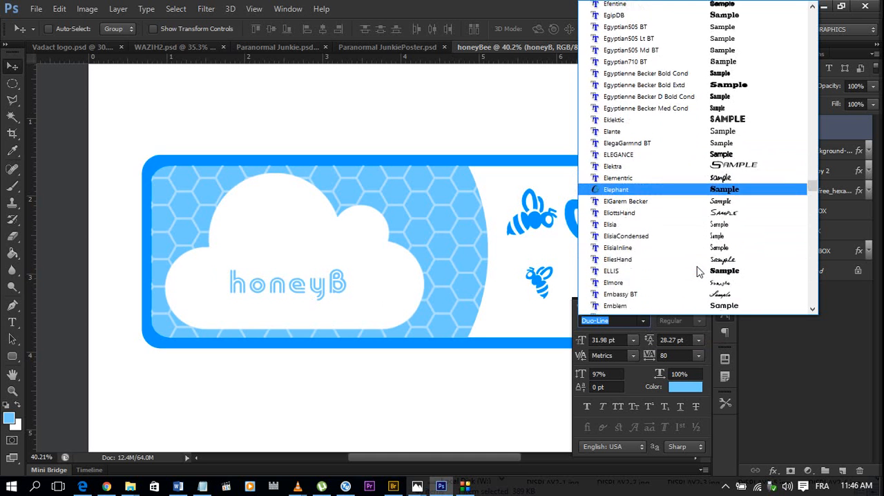
scroll(709, 261, down, 2)
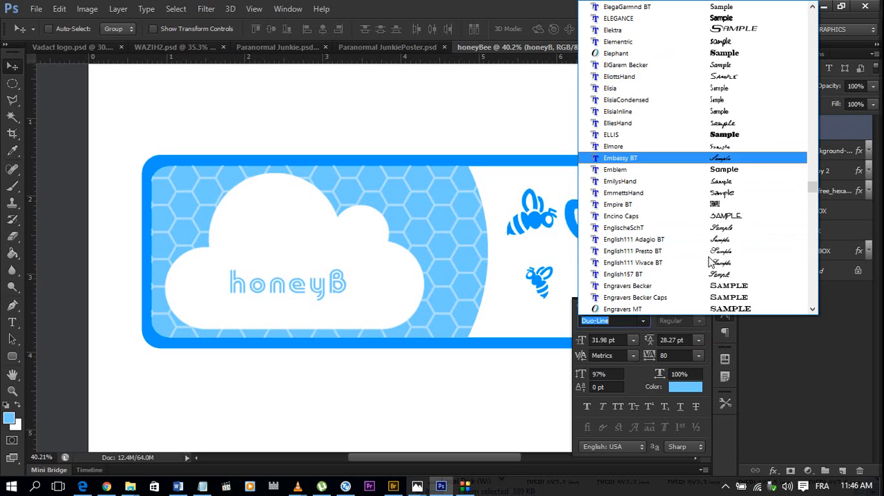
click(722, 170)
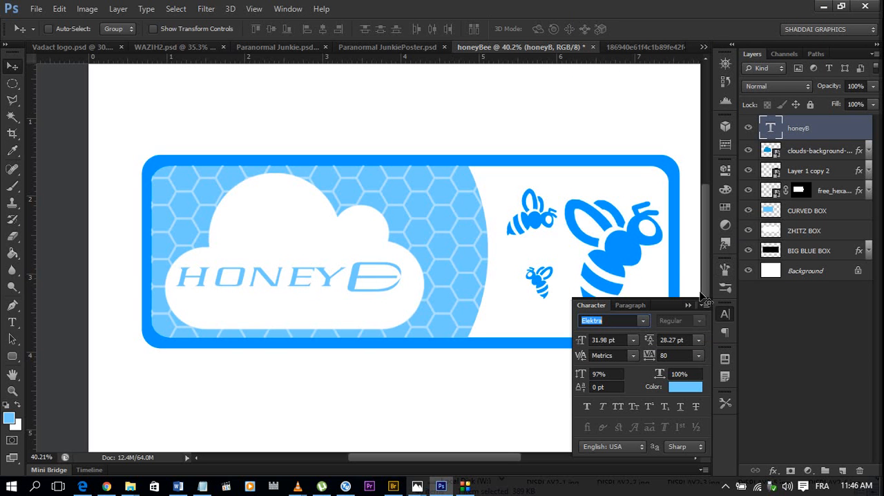
Try the Eras Ult BT font on the honeyB text.
click(643, 320)
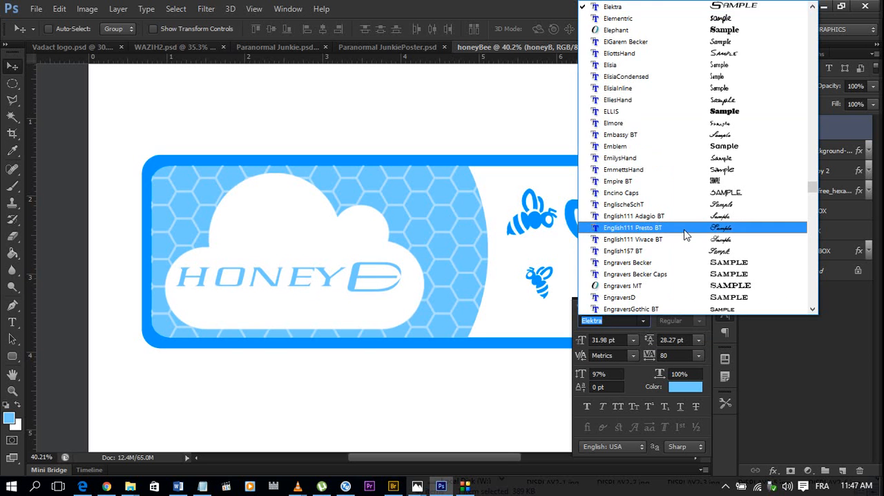
scroll(681, 256, down, 4)
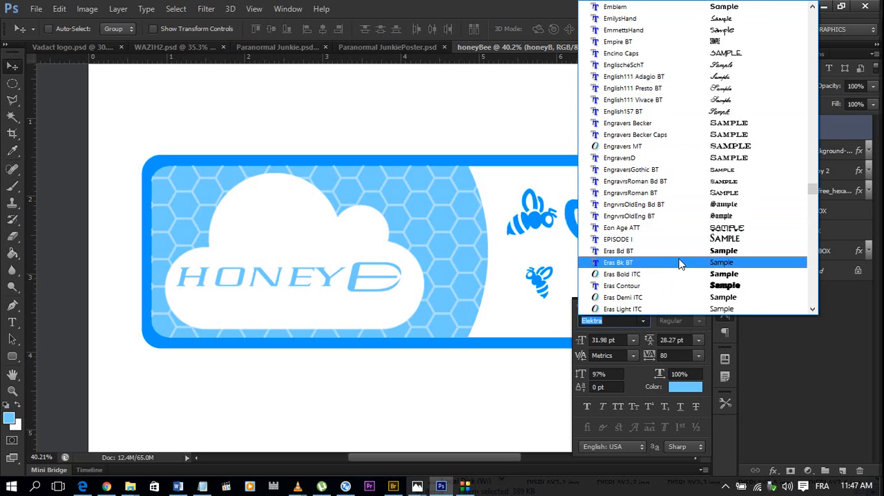
scroll(680, 254, down, 3)
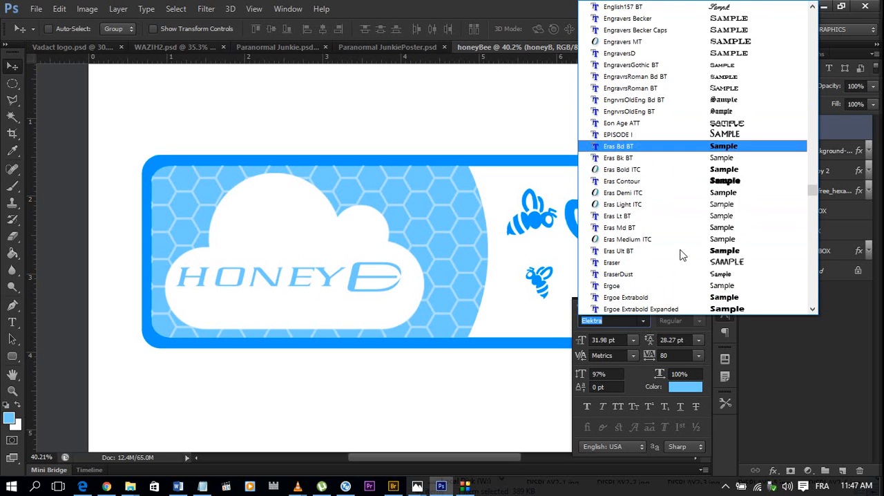
scroll(680, 254, up, 3)
scroll(680, 254, down, 3)
click(681, 255)
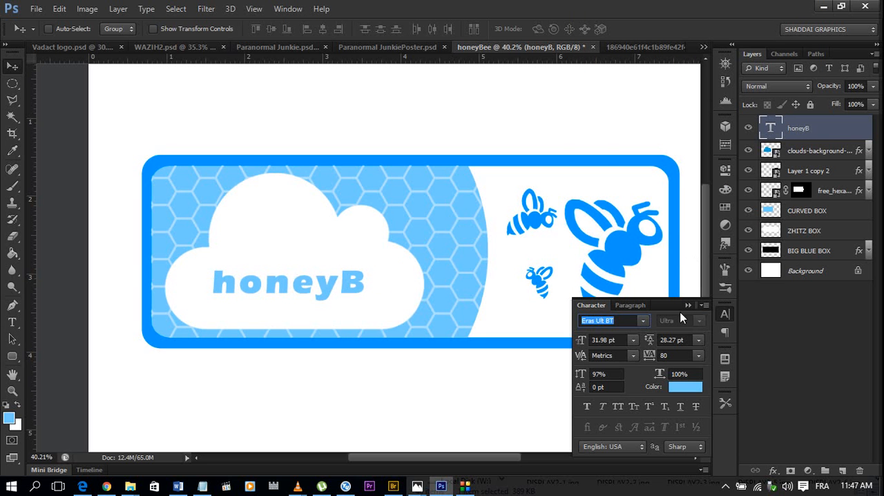
Try the patterned Franklin09 Becker and Franklin34 Becker fonts on the honeyB text.
click(645, 320)
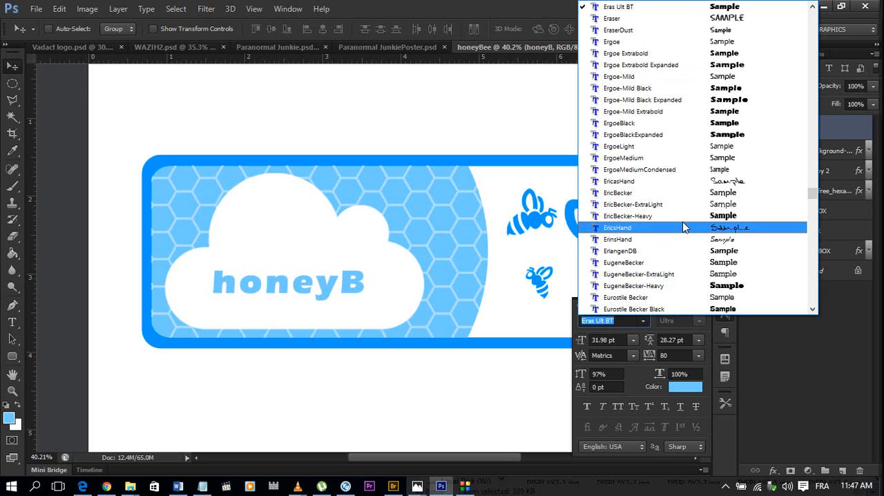
scroll(684, 228, down, 5)
scroll(684, 228, down, 3)
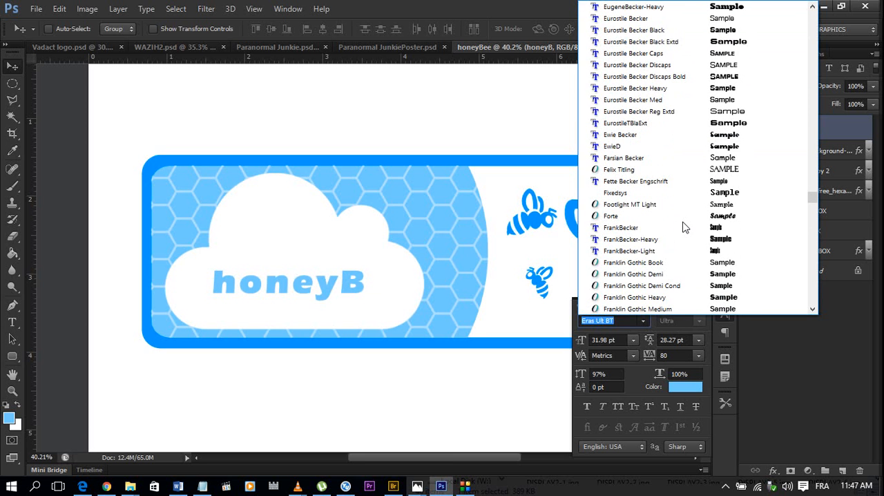
scroll(683, 226, down, 4)
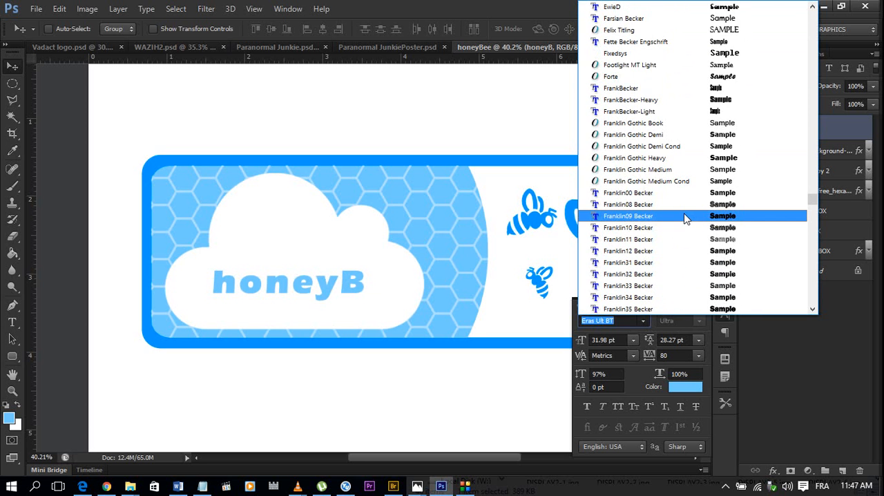
click(684, 216)
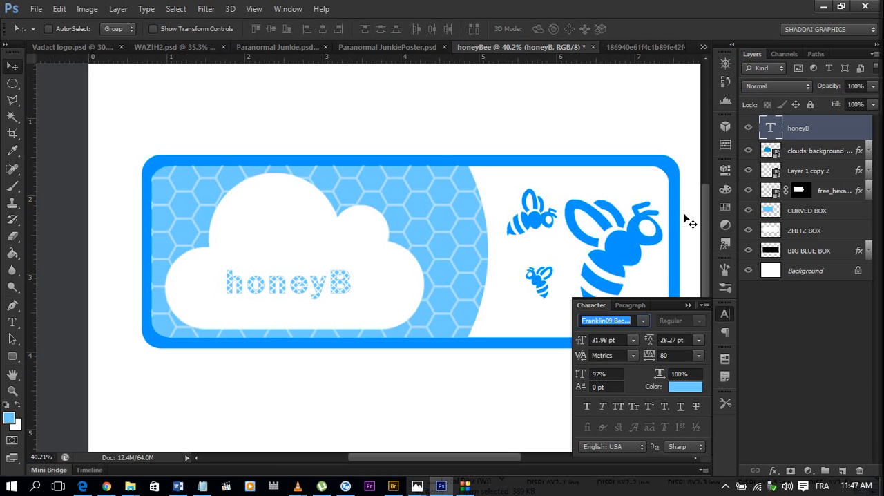
click(643, 319)
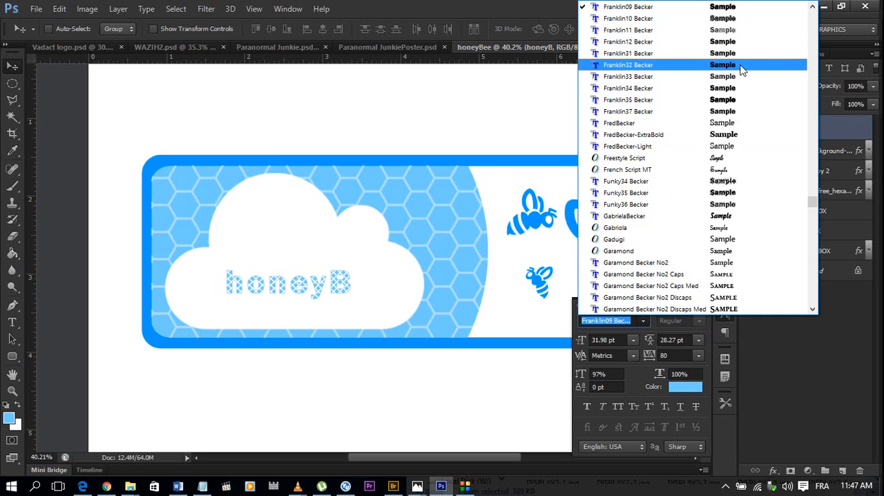
click(737, 93)
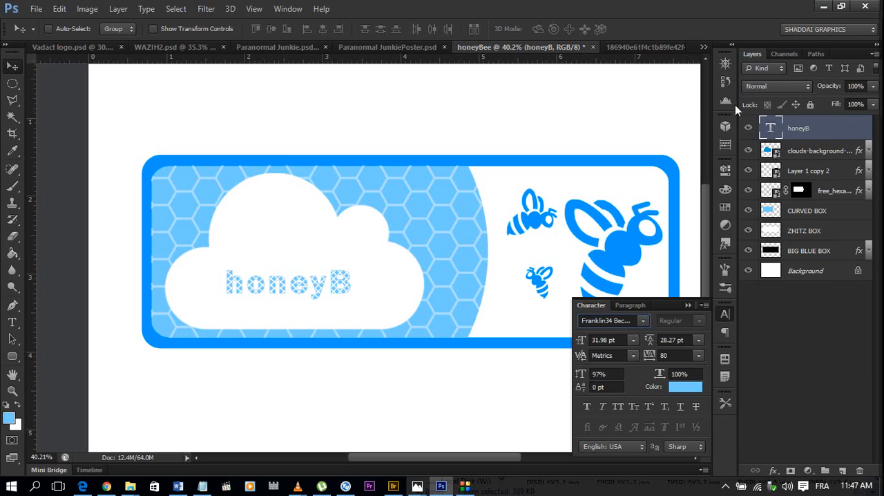
Change the honeyB text's font to GabrielaBecker and reduce its tracking to 0.
click(641, 321)
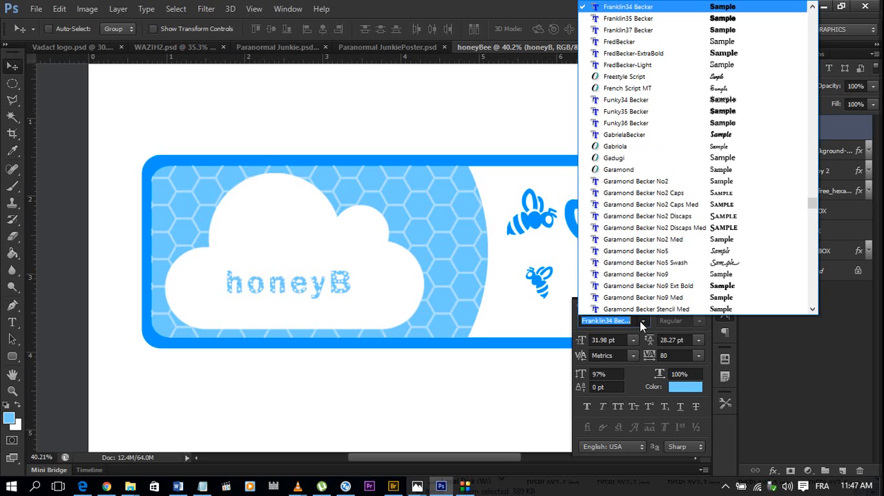
click(698, 135)
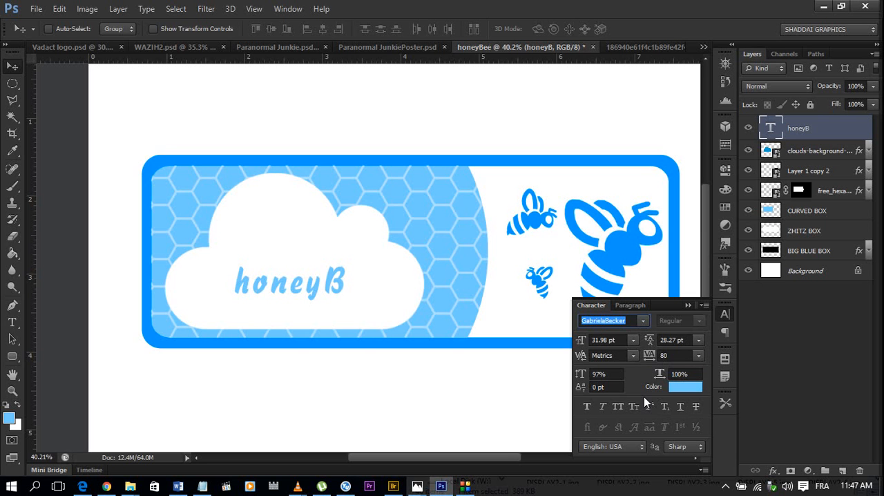
click(650, 358)
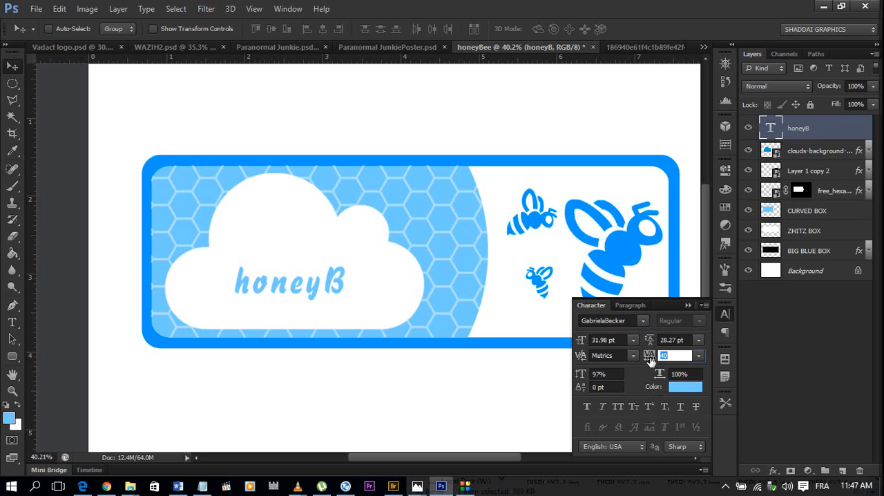
key(Return)
click(650, 358)
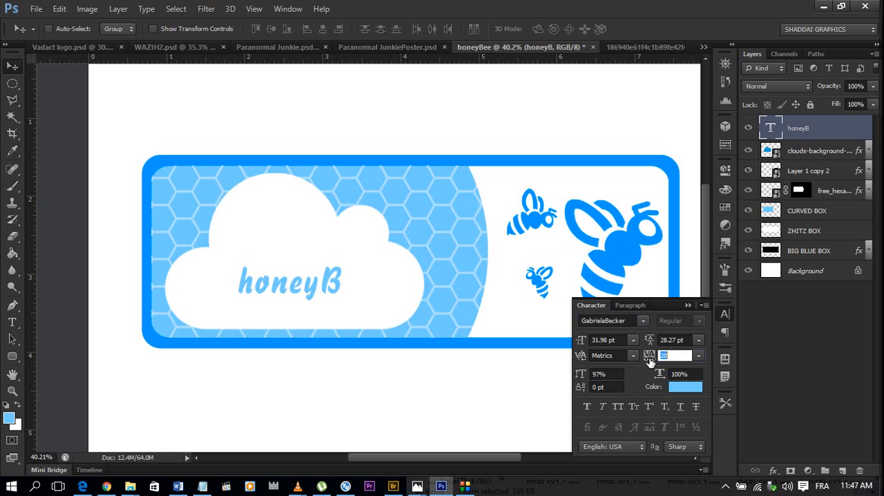
text(20)
key(Return)
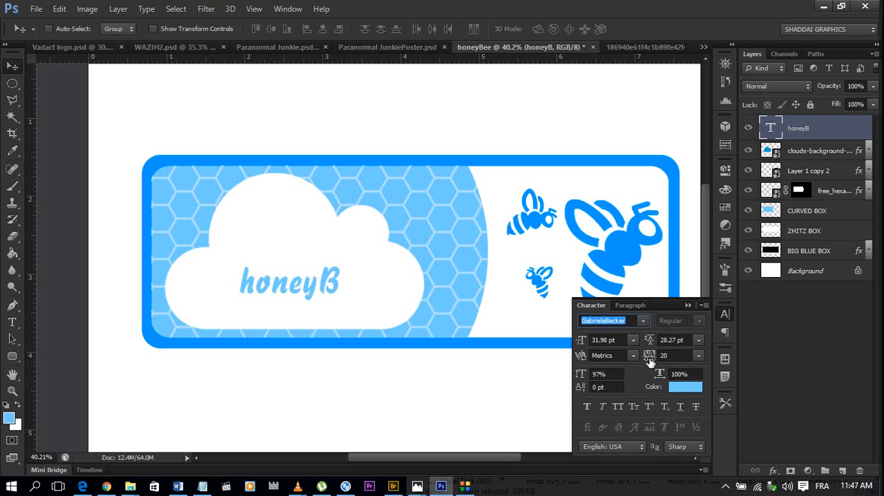
click(649, 359)
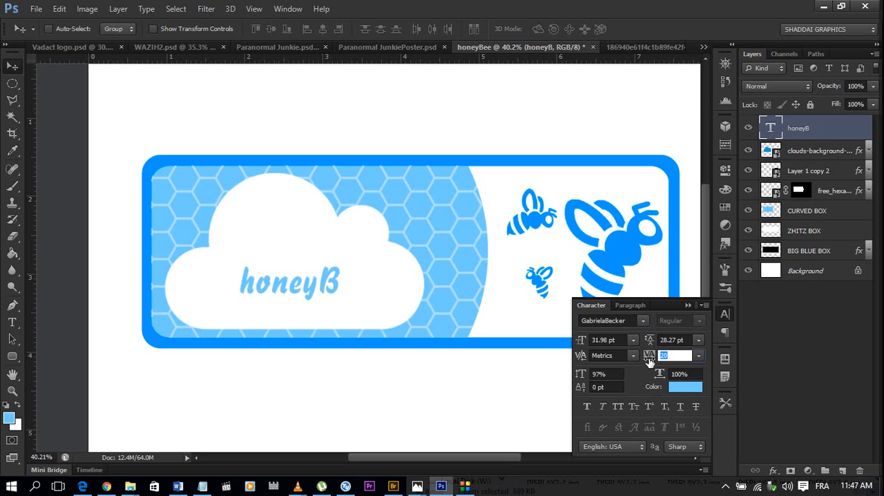
text(0)
key(Return)
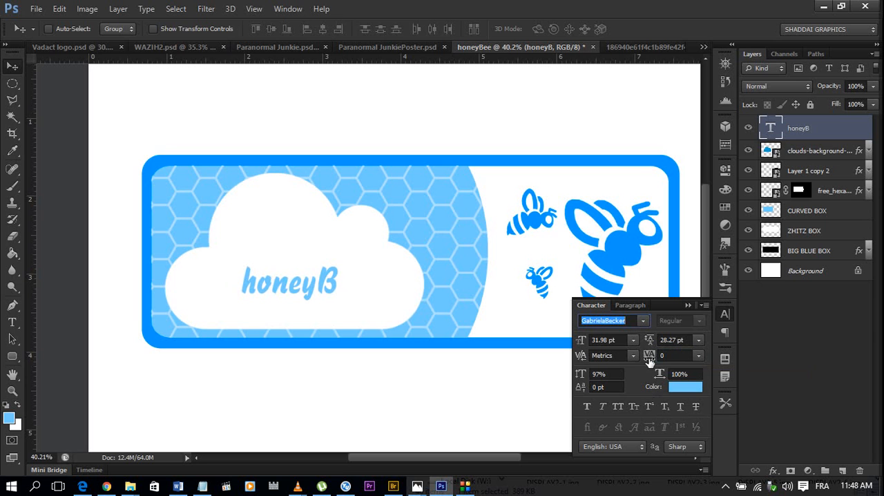
Enlarge the honeyB text proportionally about its centre to about 167%, filling the lower part of the cloud.
click(688, 305)
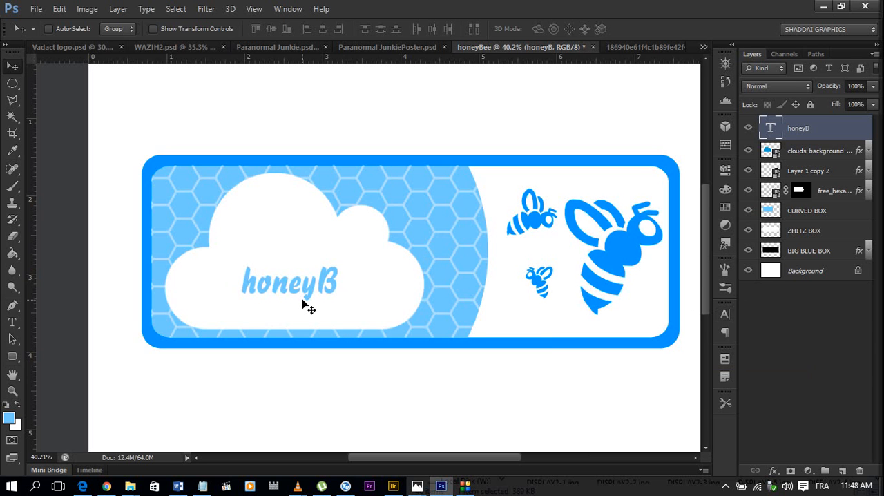
key(ctrl+t)
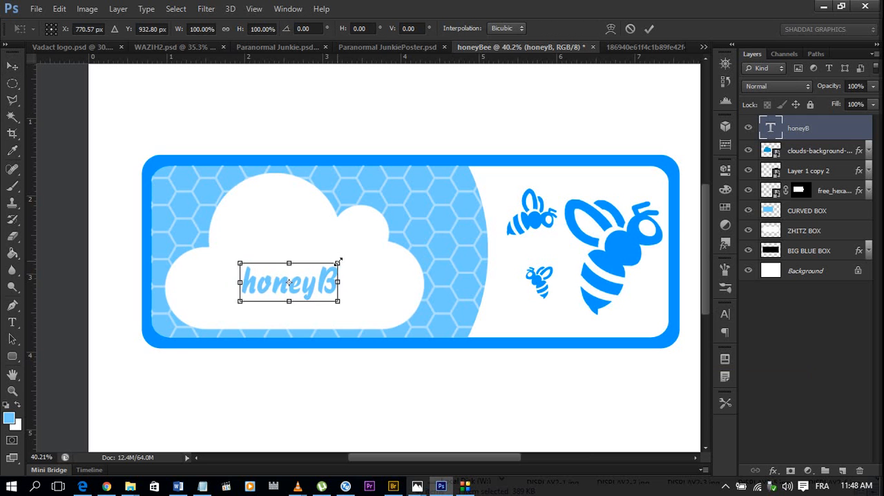
drag(350, 254, 371, 252)
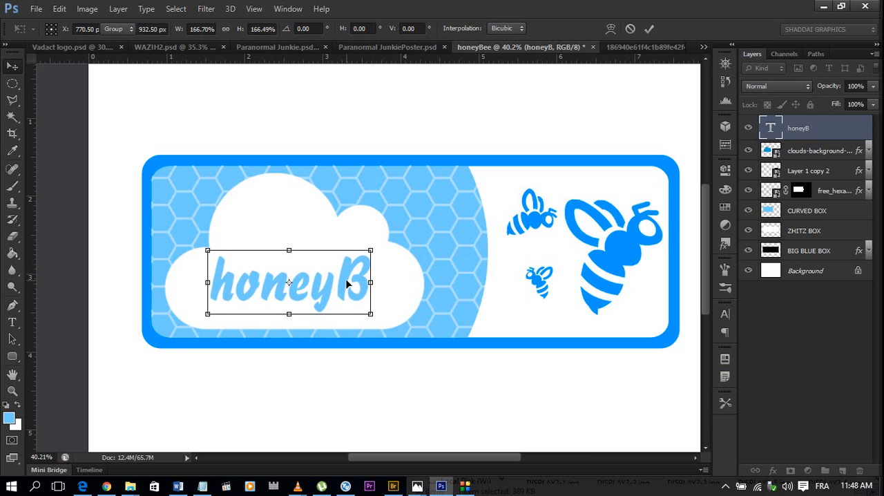
key(Return)
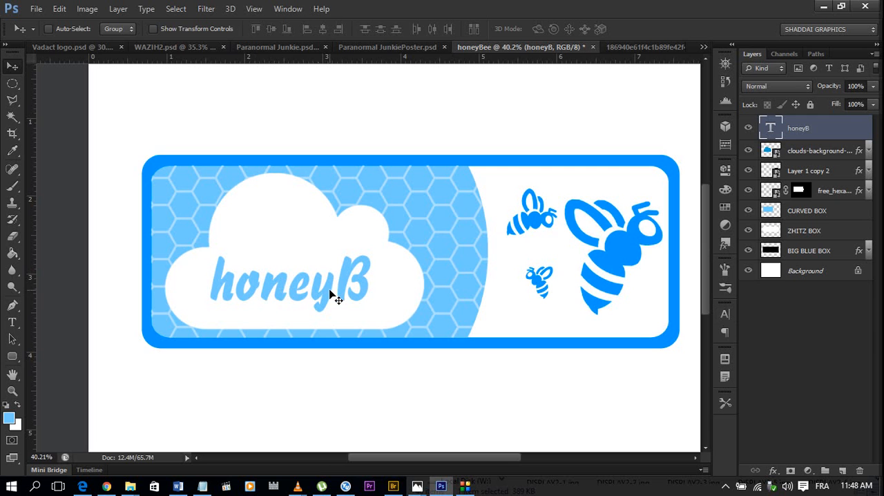
Check the honeyB text's character settings and examine the overall logo composition.
click(729, 310)
click(598, 322)
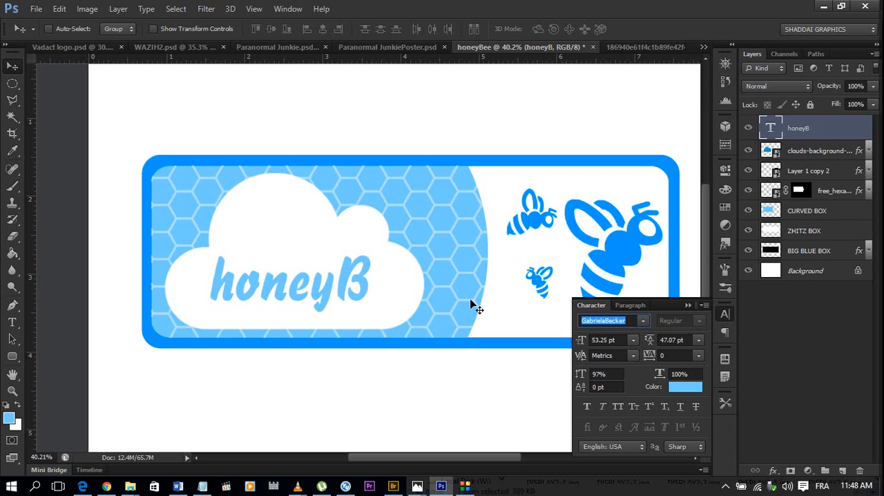
click(416, 264)
click(688, 305)
scroll(336, 242, down, 3)
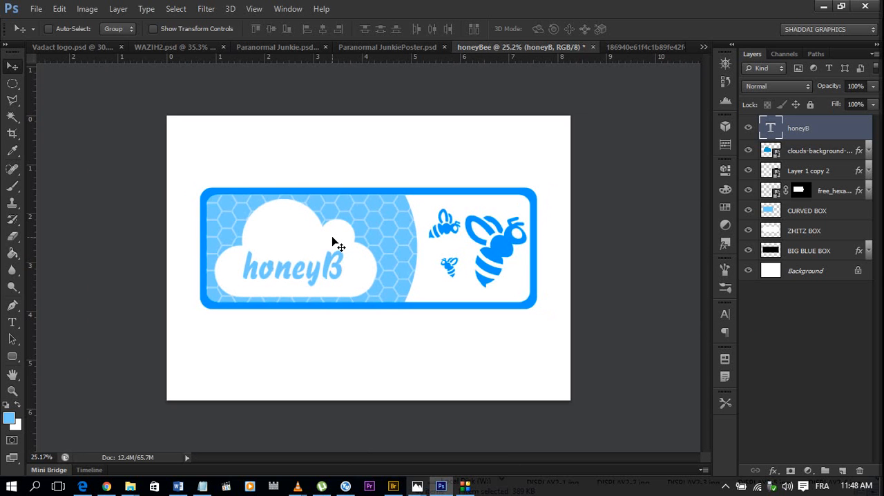
scroll(334, 242, up, 1)
scroll(334, 242, up, 2)
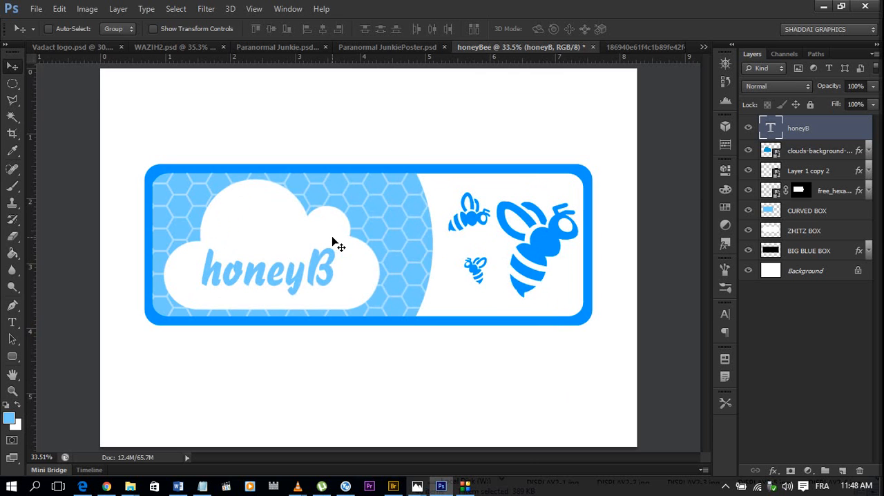
scroll(250, 259, down, 2)
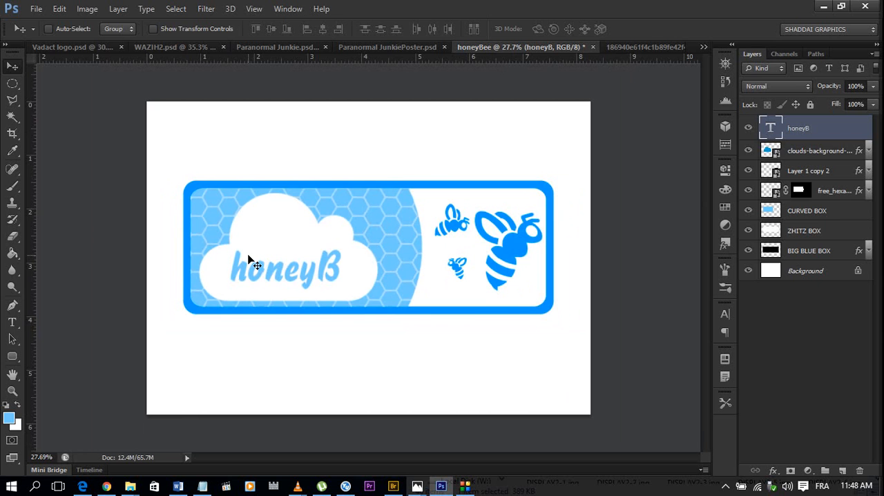
Start saving the document under a new location and set the destination to the PSD folder inside Workshop.
key(ctrl+shift+s)
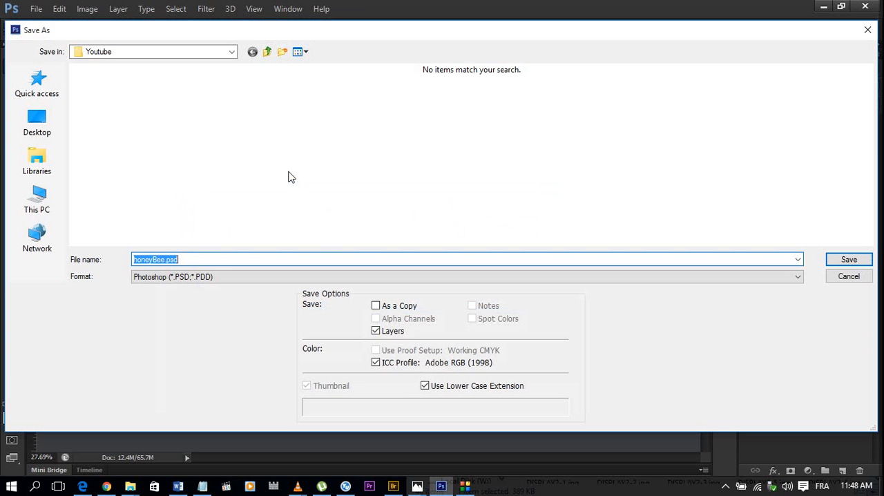
click(268, 54)
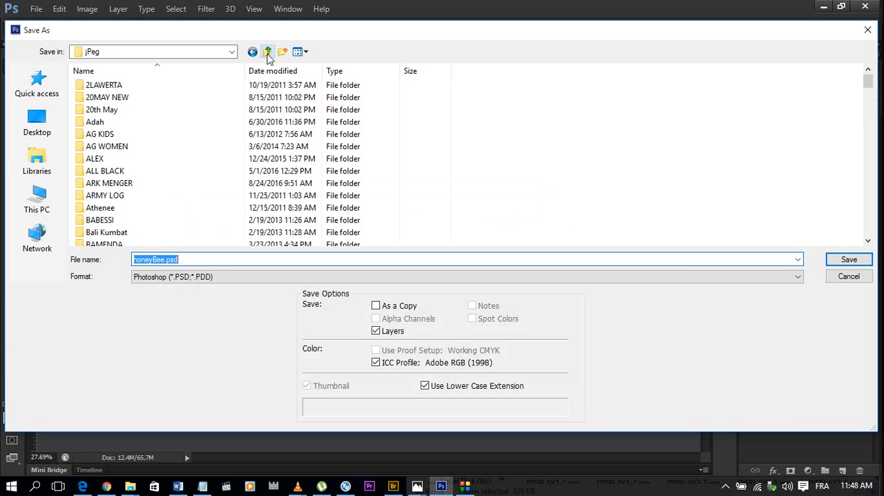
click(163, 134)
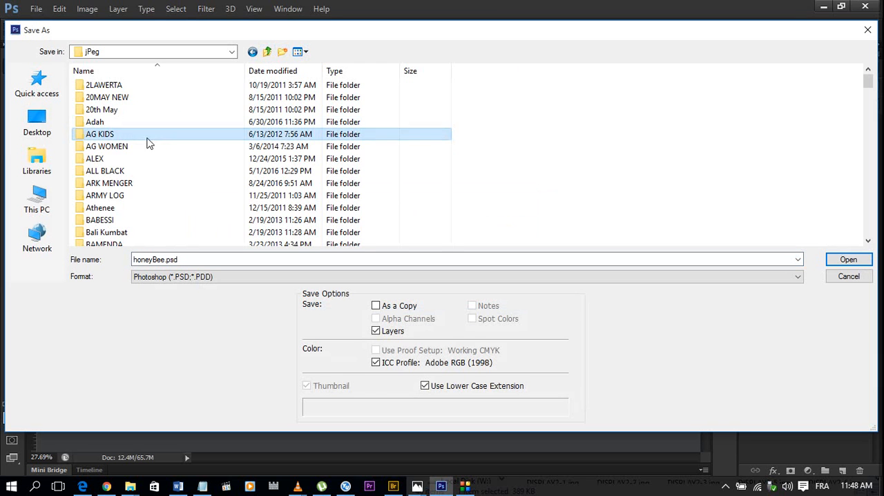
scroll(109, 163, down, 3)
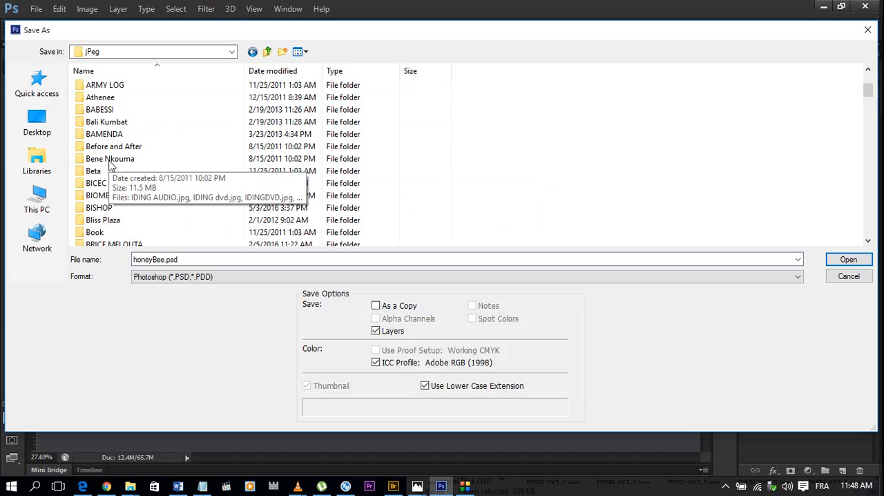
scroll(110, 165, down, 3)
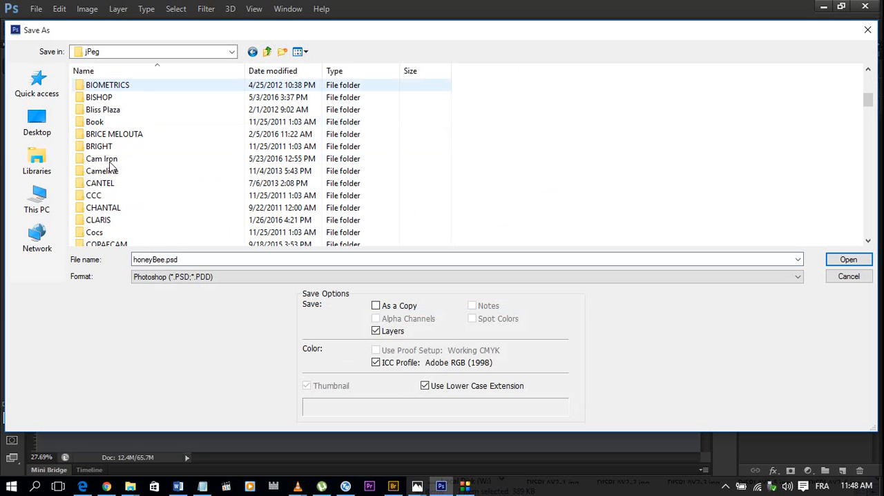
scroll(109, 166, down, 3)
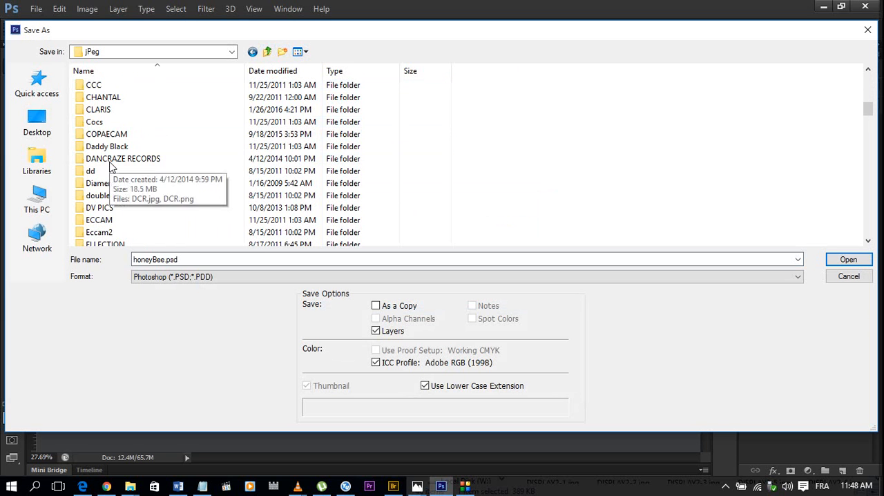
scroll(109, 166, down, 1)
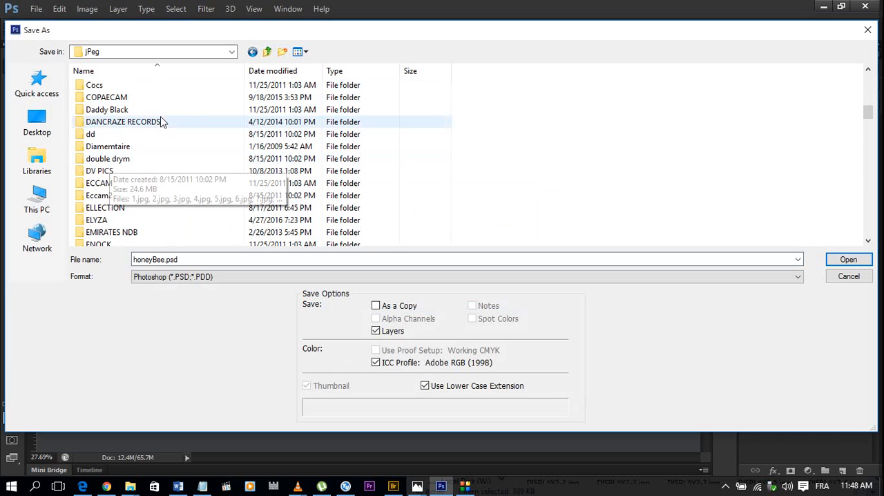
click(269, 53)
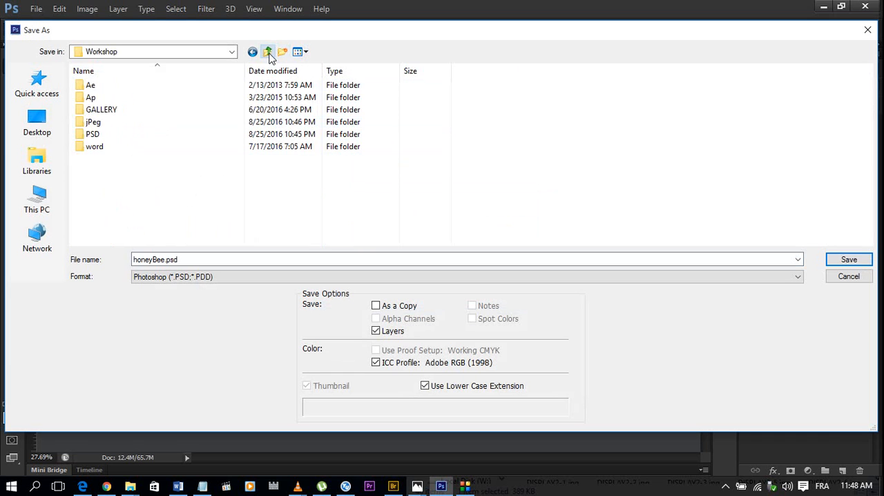
double_click(135, 136)
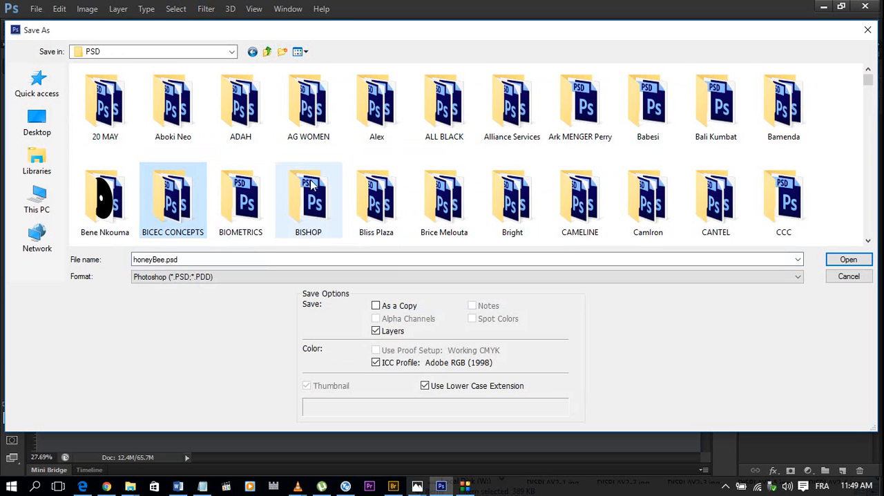
Create a folder named HoneyB inside the PSD folder and open it as the save destination.
scroll(332, 191, down, 3)
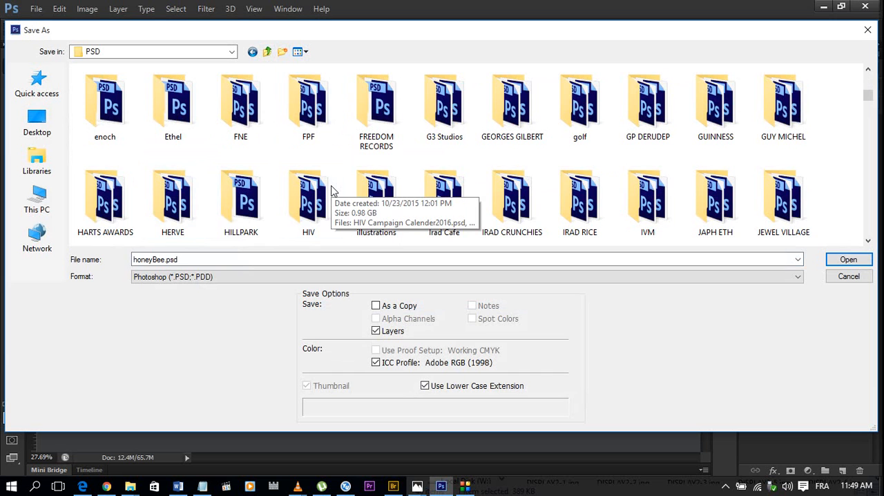
click(233, 199)
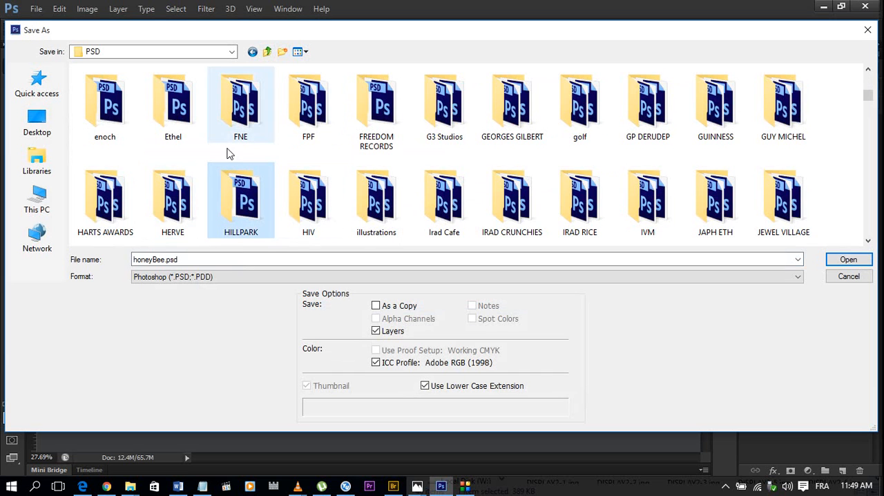
key(Left)
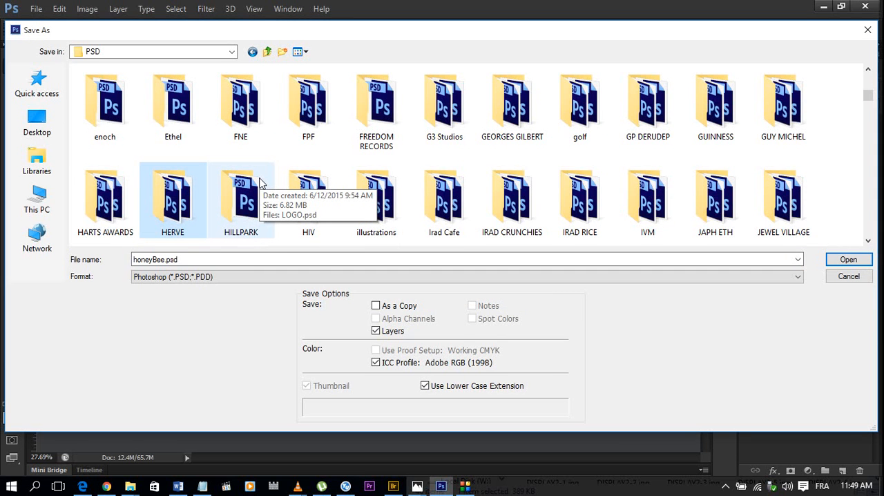
scroll(266, 193, down, 1)
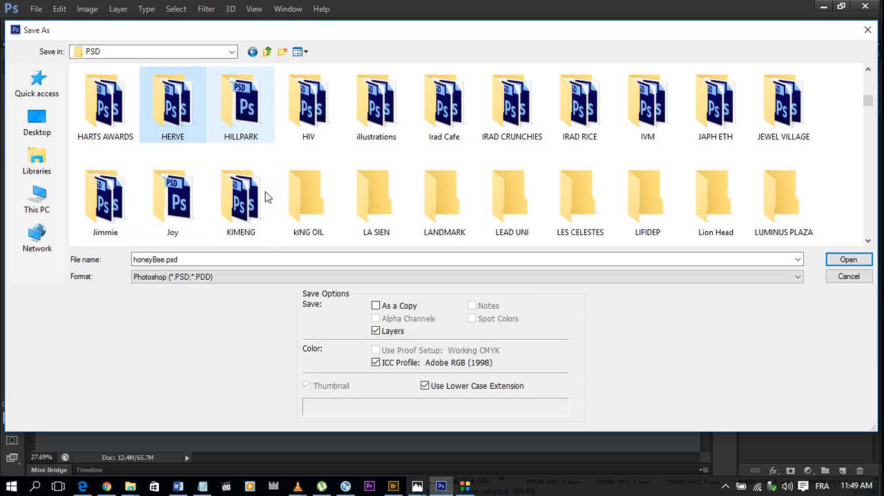
click(264, 197)
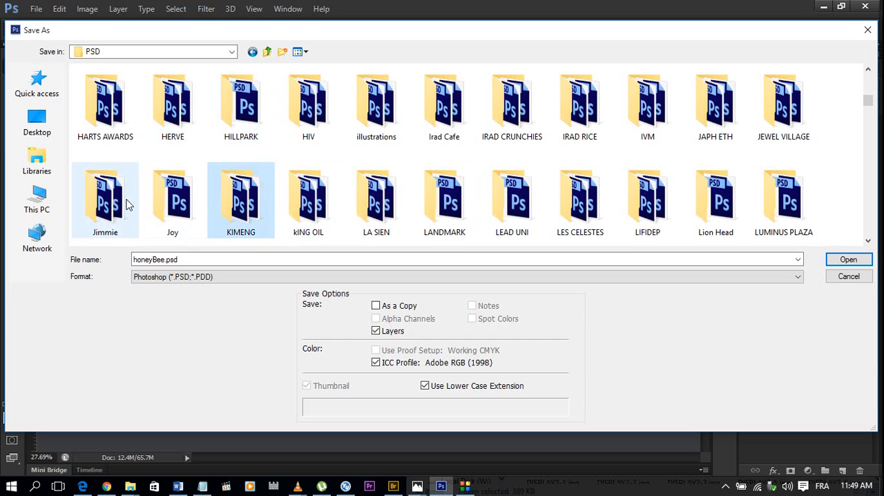
scroll(287, 210, down, 1)
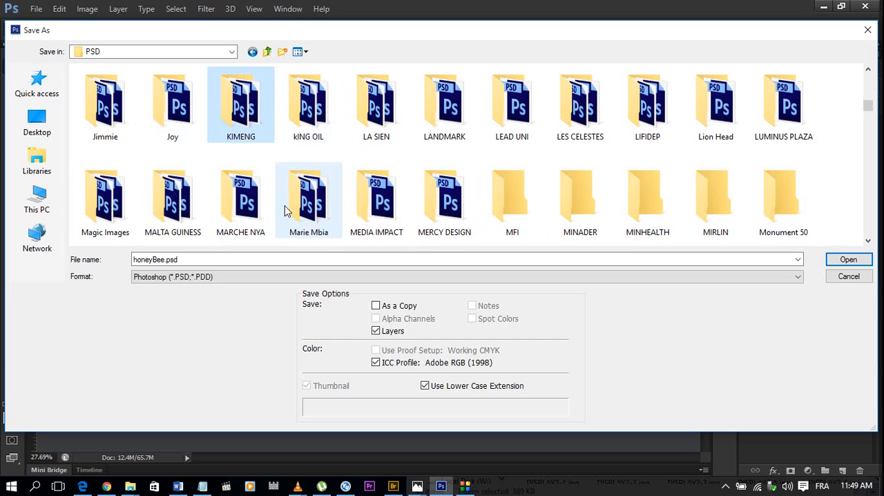
click(287, 204)
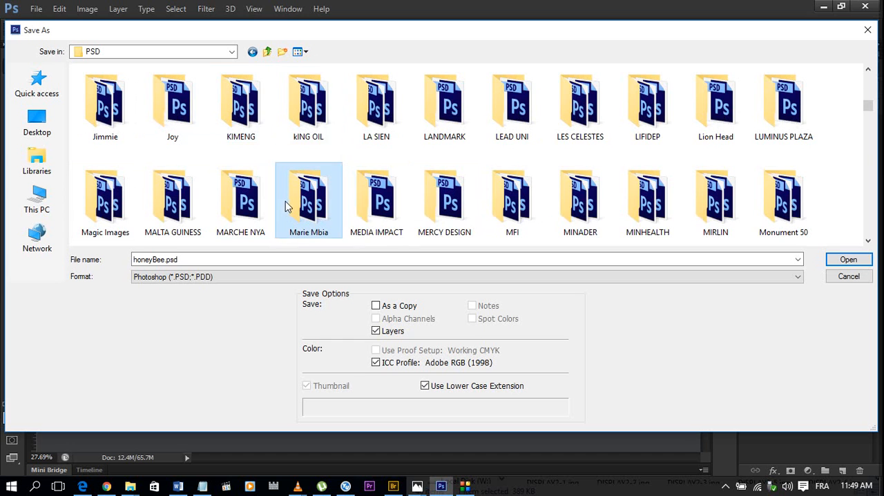
click(282, 53)
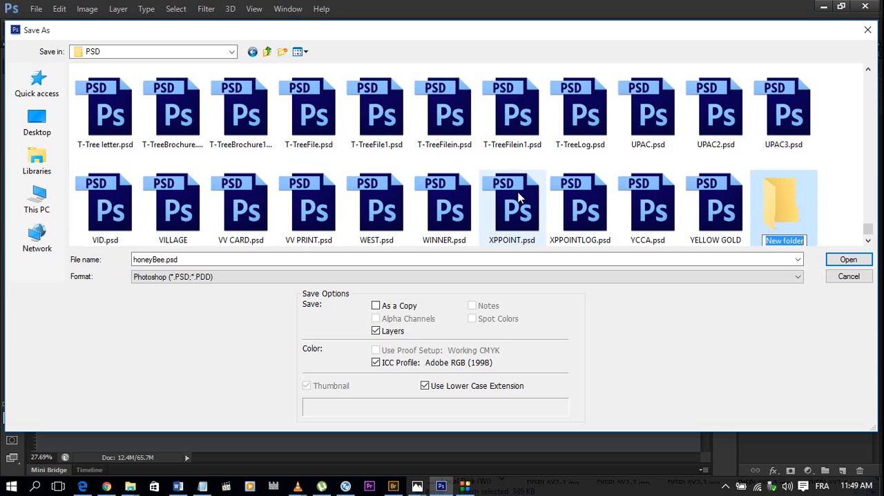
text(H)
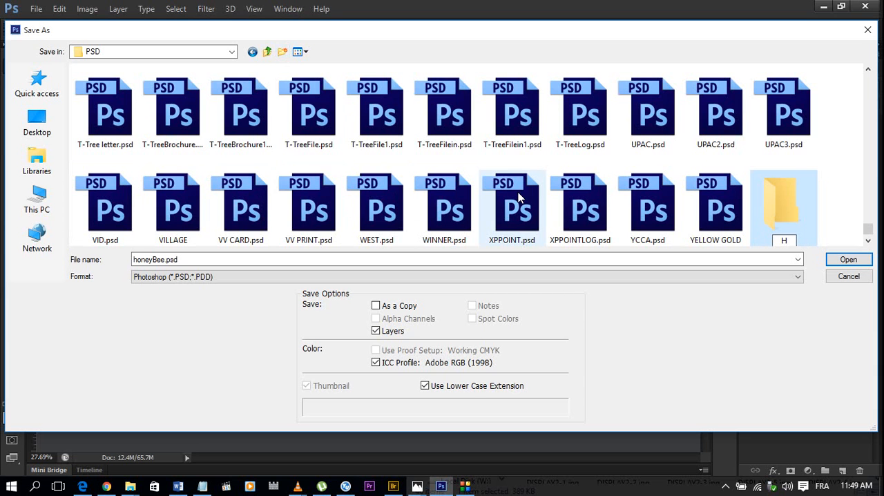
text(oneyB)
key(Return)
key(Return)
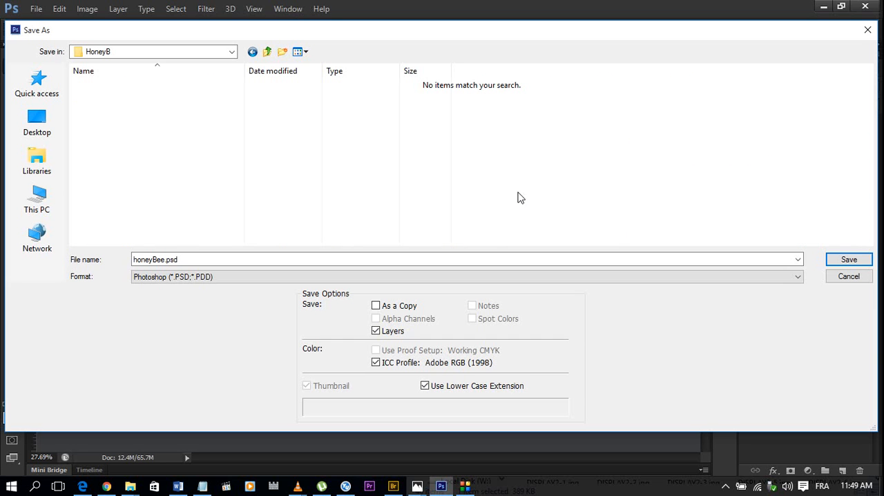
Save the document as honeyBee.psd in Photoshop format in the HoneyB folder.
click(155, 279)
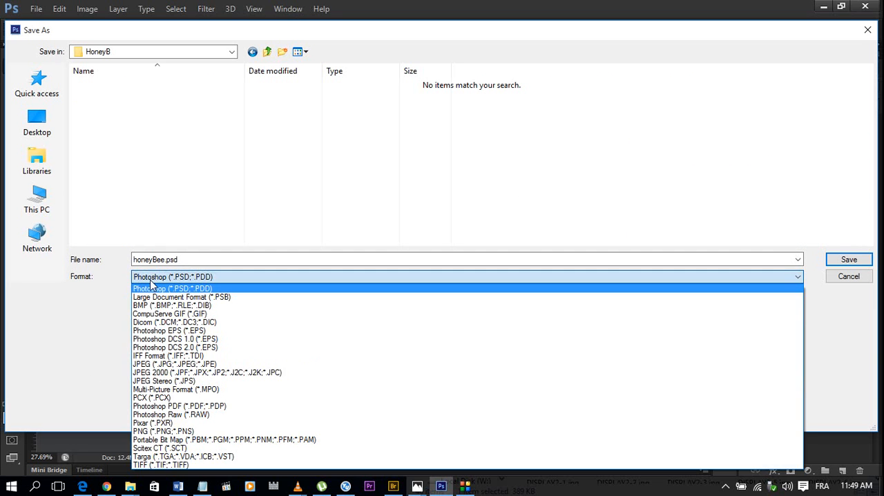
click(154, 285)
click(867, 257)
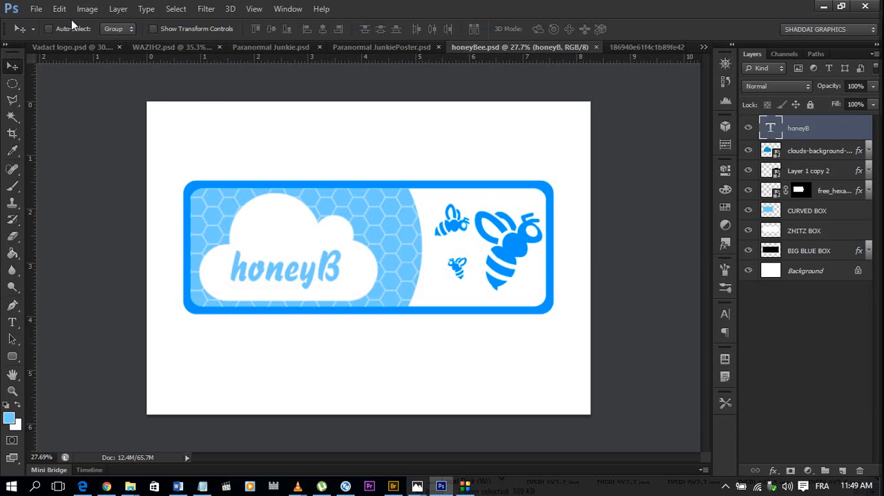
Start another Save As of the logo and set the destination to the jPeg folder inside Workshop.
click(36, 8)
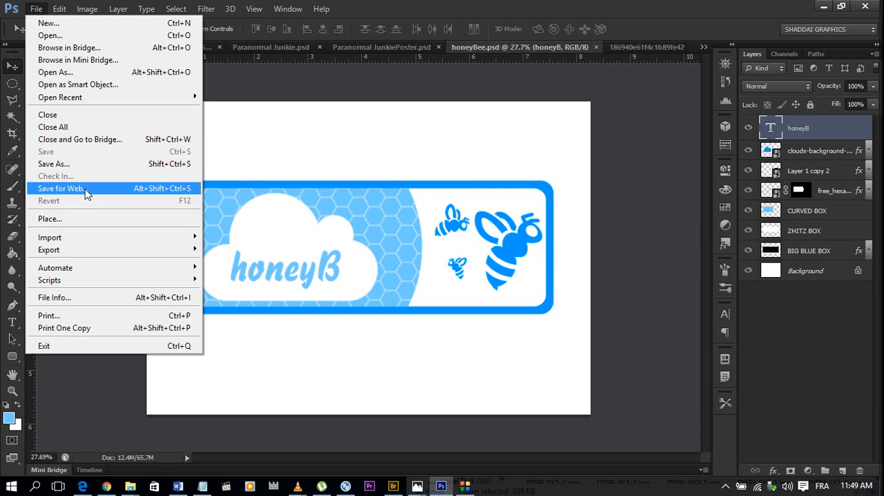
click(86, 168)
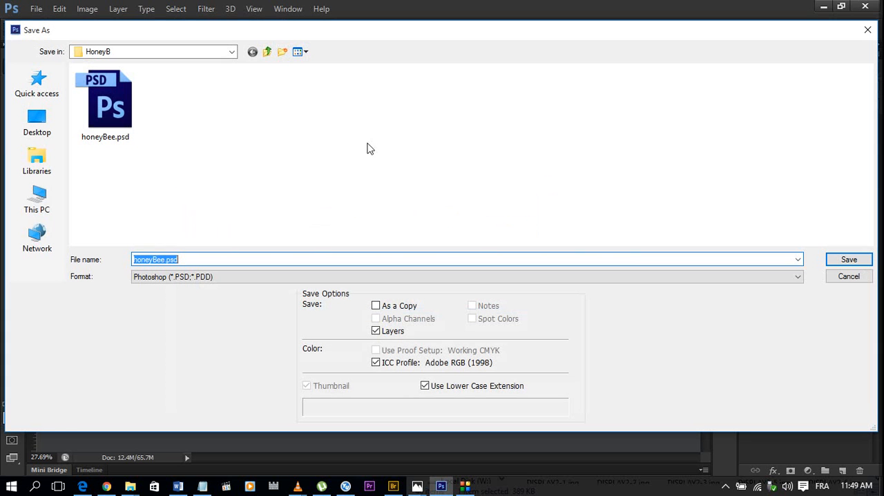
click(268, 52)
click(267, 52)
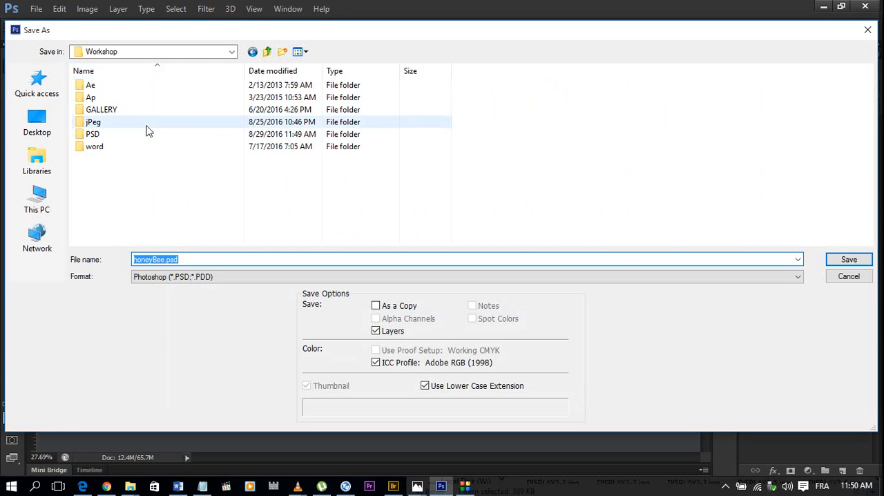
double_click(146, 123)
click(136, 123)
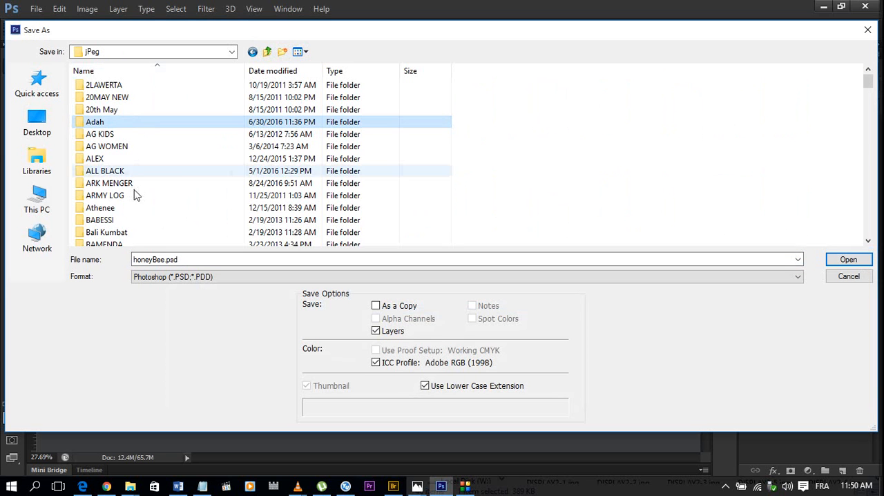
Create a folder named HoneyB inside the jPeg folder and open it as the save destination.
scroll(143, 159, down, 3)
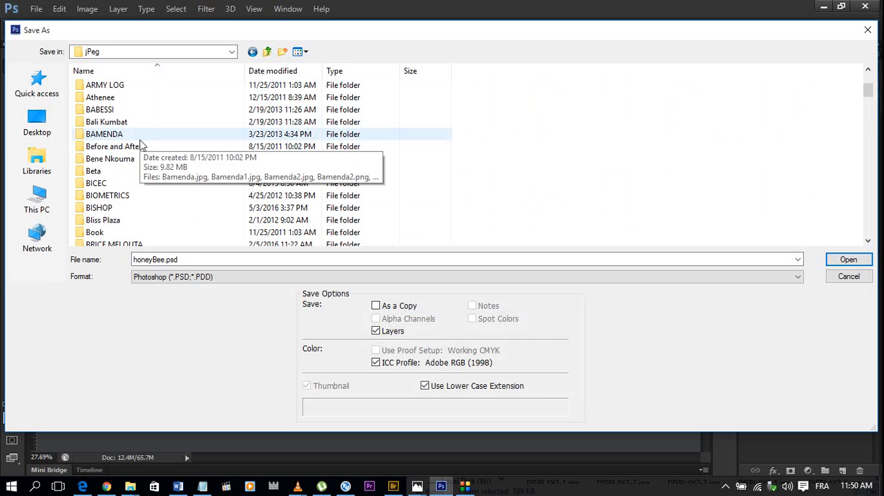
click(136, 184)
scroll(136, 183, down, 2)
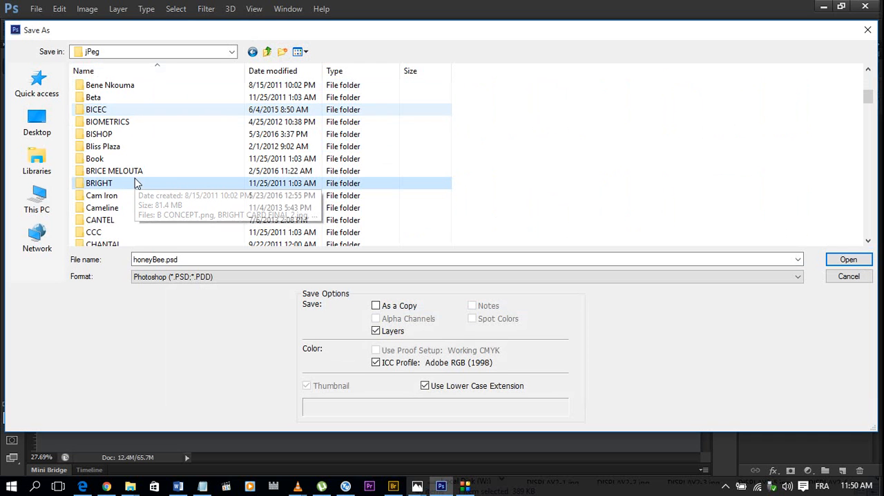
click(283, 52)
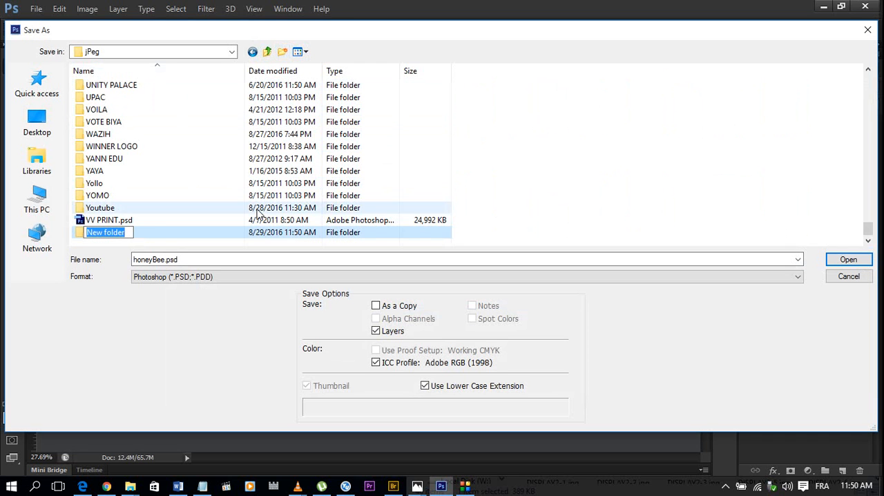
text(HoneyB)
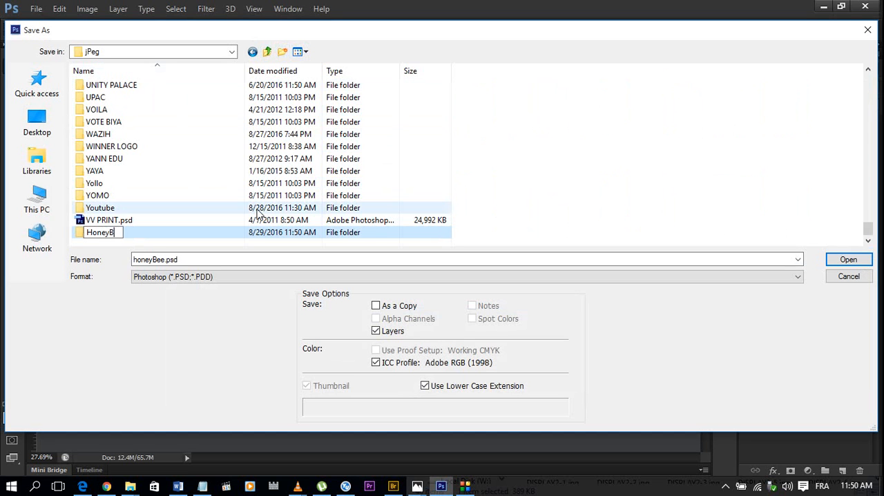
key(Return)
key(Return)
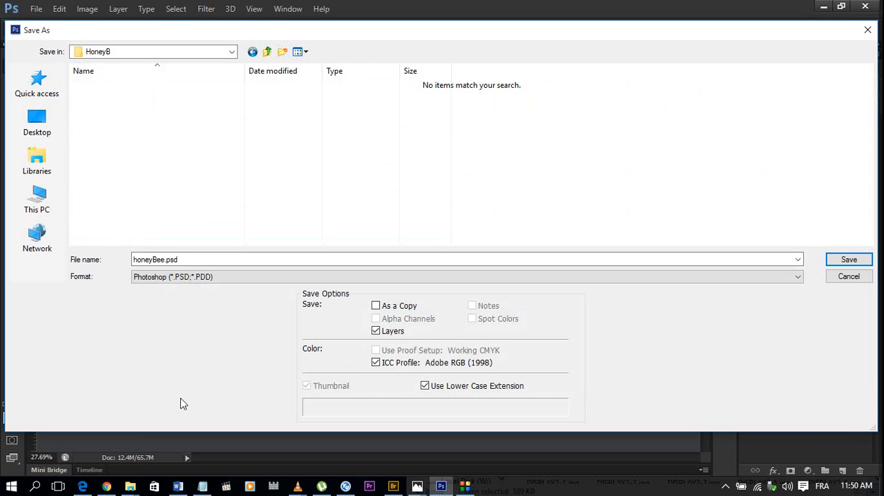
Save the logo as a JPEG in the HoneyB folder with image quality 12 (Maximum) and the Baseline ("Standard") format option.
click(216, 278)
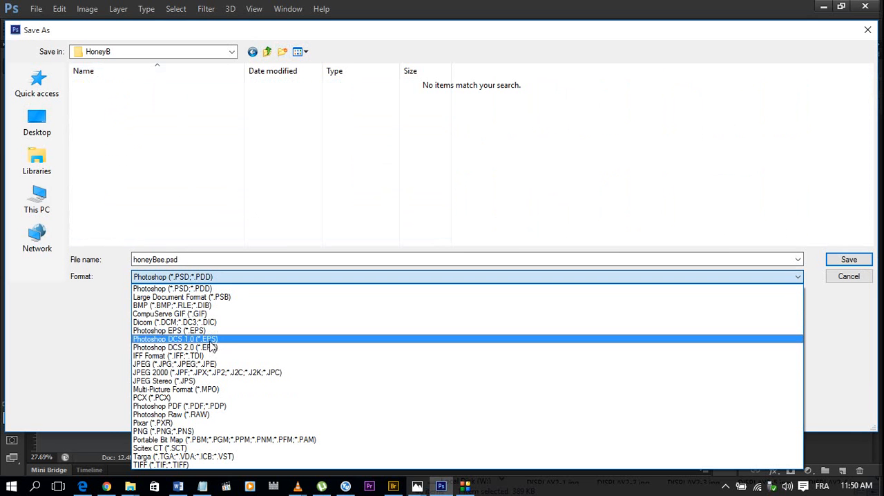
click(207, 364)
click(849, 260)
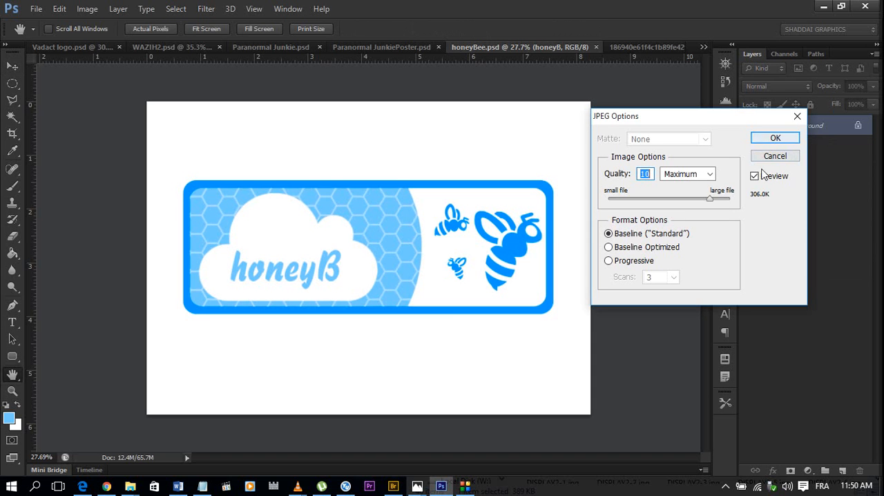
click(730, 199)
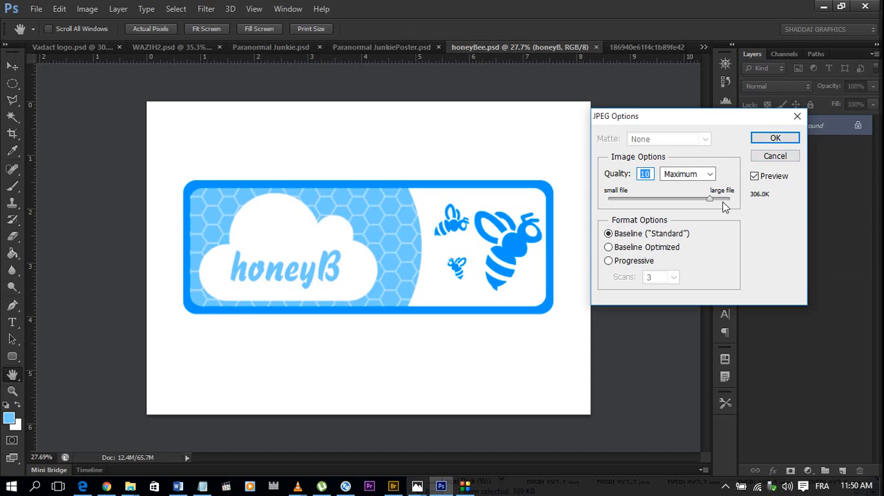
click(779, 138)
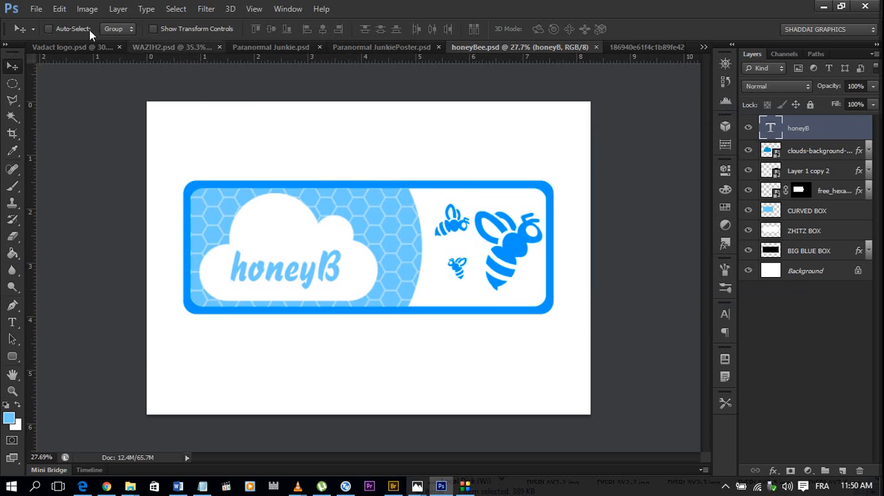
Hide the Background layer so the logo sits on transparency.
click(36, 9)
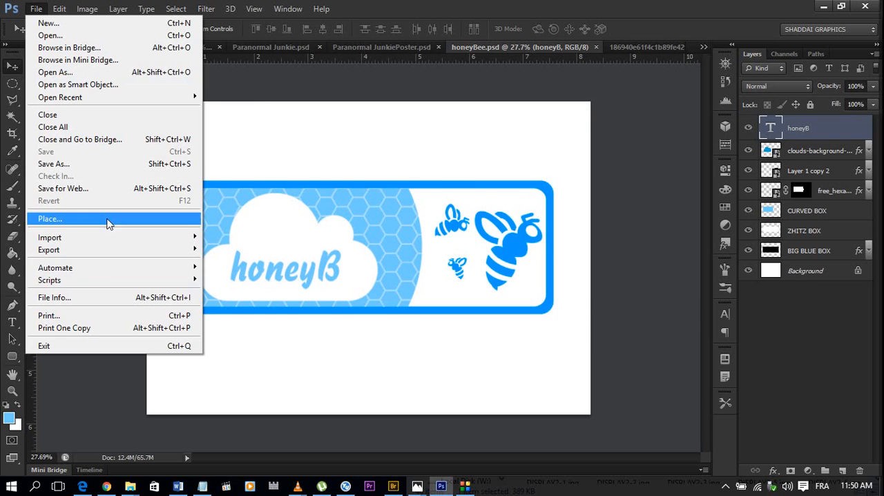
click(786, 304)
click(749, 271)
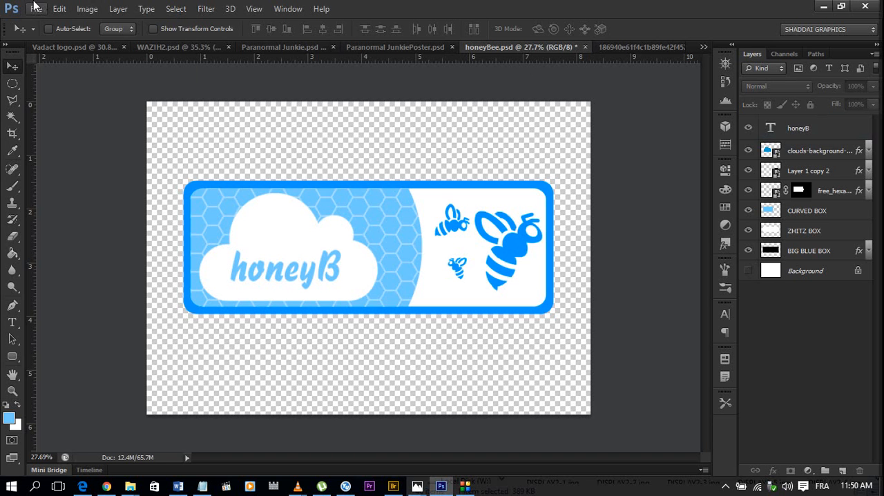
Start another Save As of the logo and set the destination to the HoneyB folder inside jPeg.
click(36, 10)
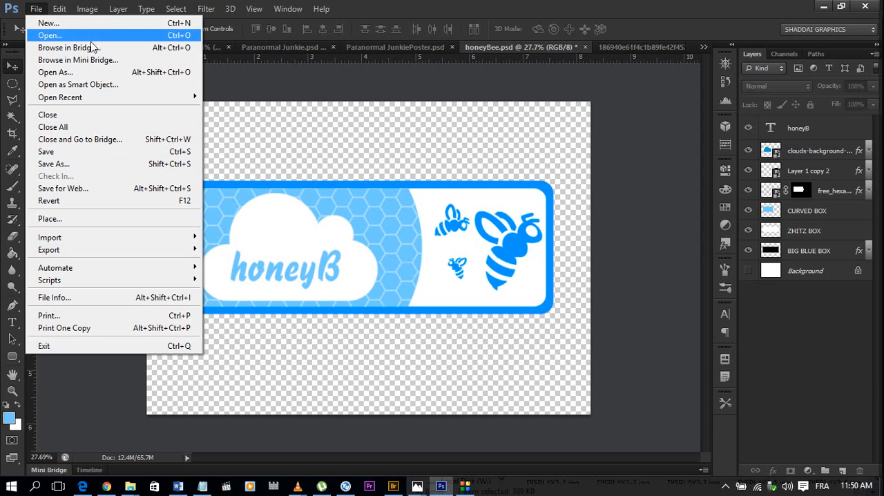
click(54, 163)
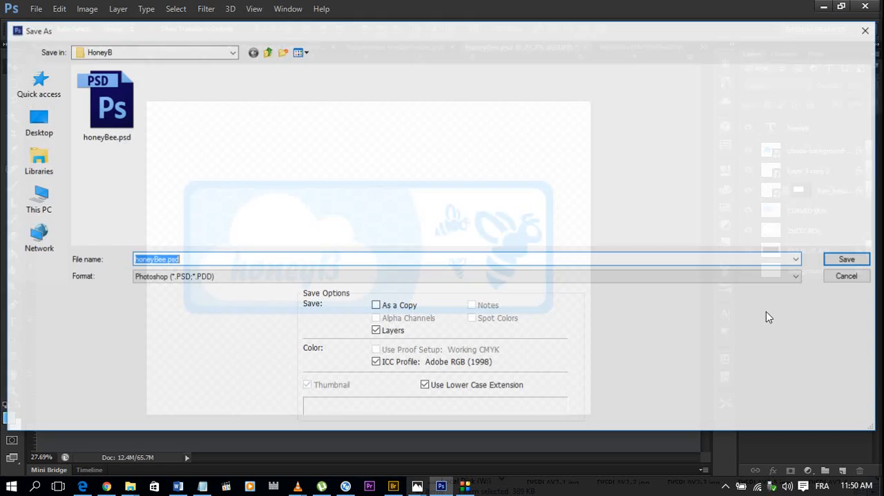
click(267, 53)
click(267, 52)
double_click(129, 122)
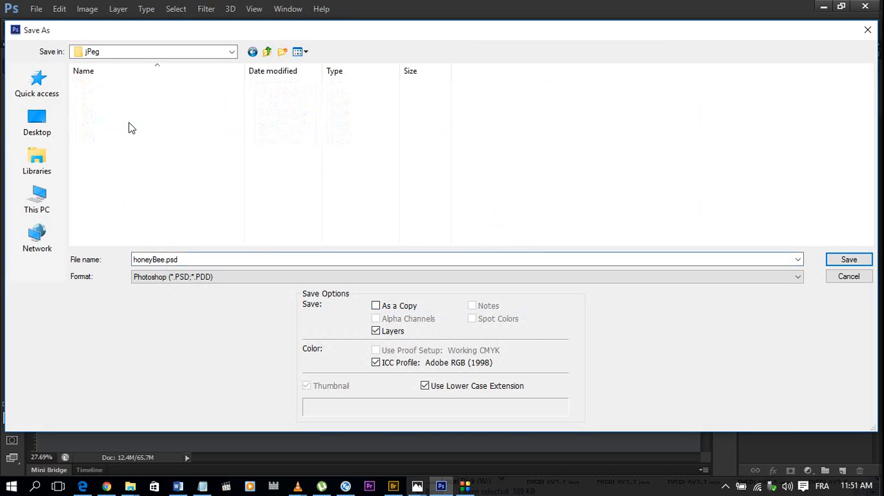
click(99, 146)
key(h)
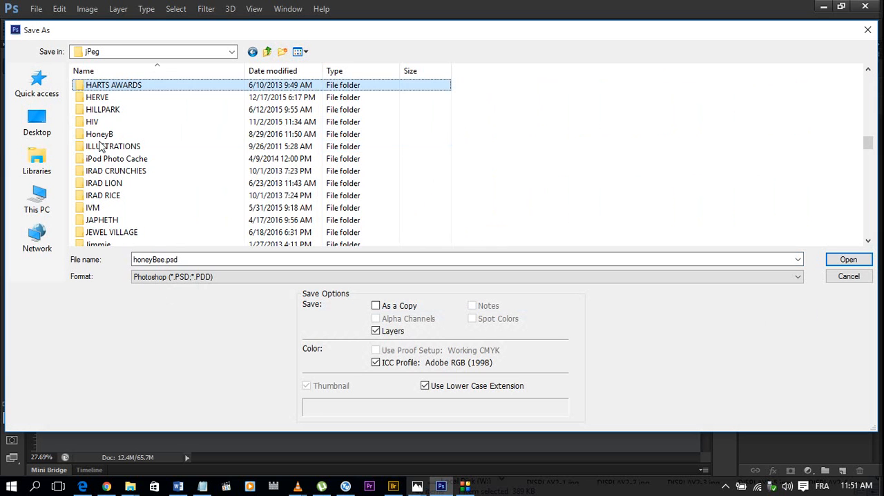
double_click(104, 134)
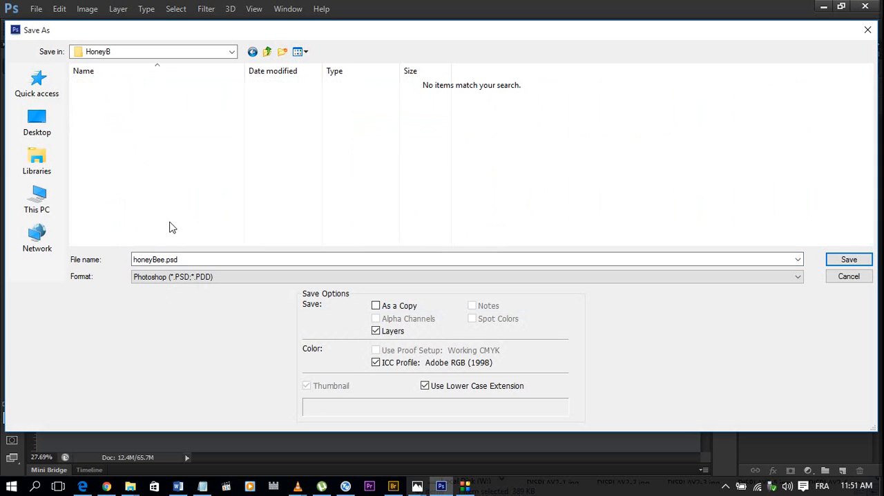
Save the transparent logo as honeyBee.png in PNG format with Smallest / Slow compression and no interlacing.
click(194, 276)
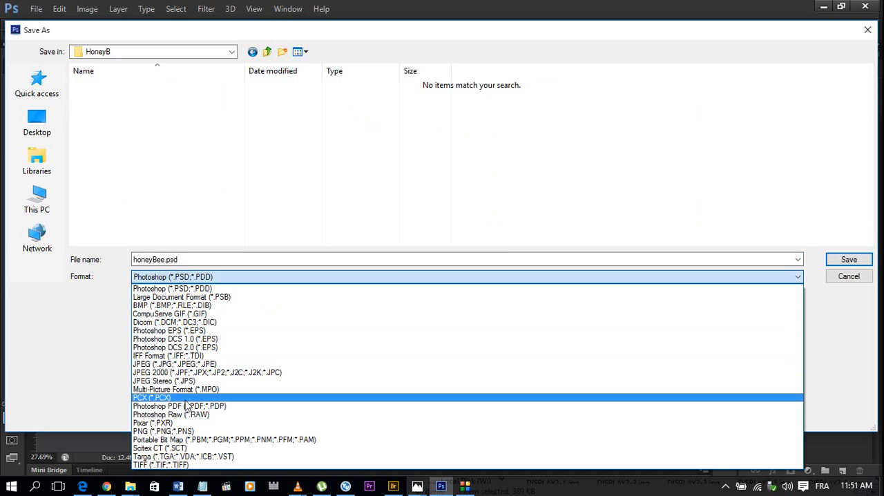
click(187, 434)
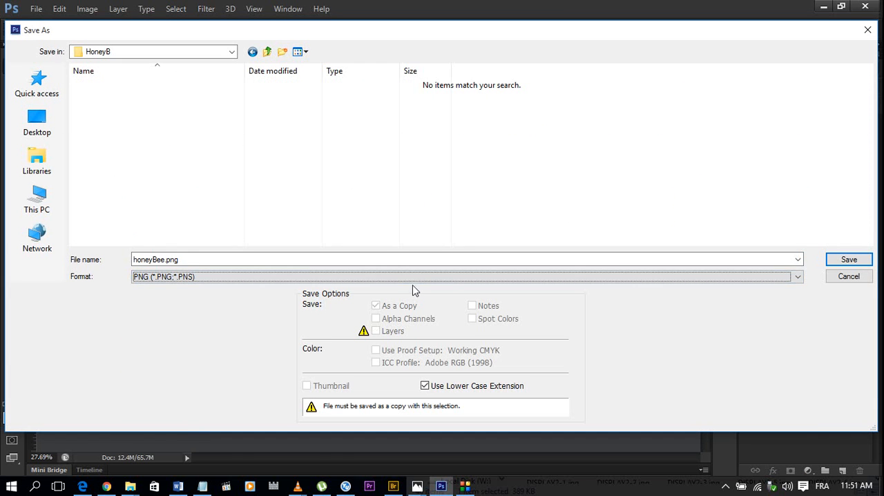
click(838, 259)
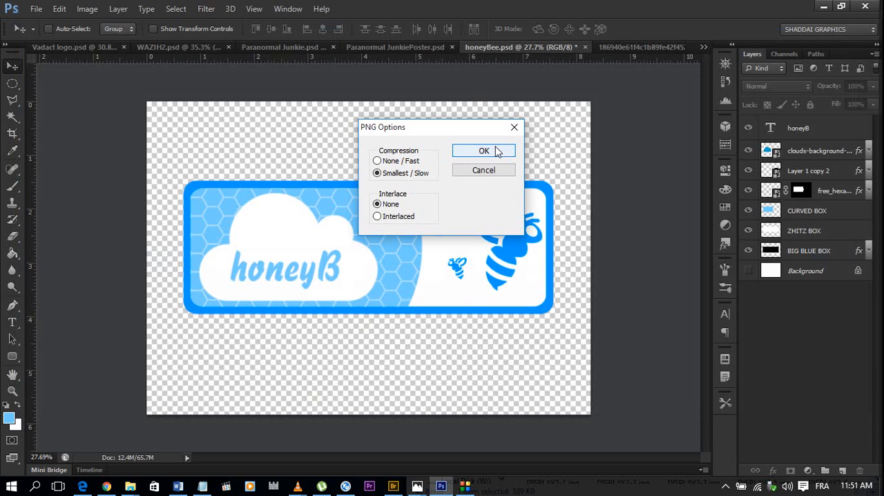
click(484, 151)
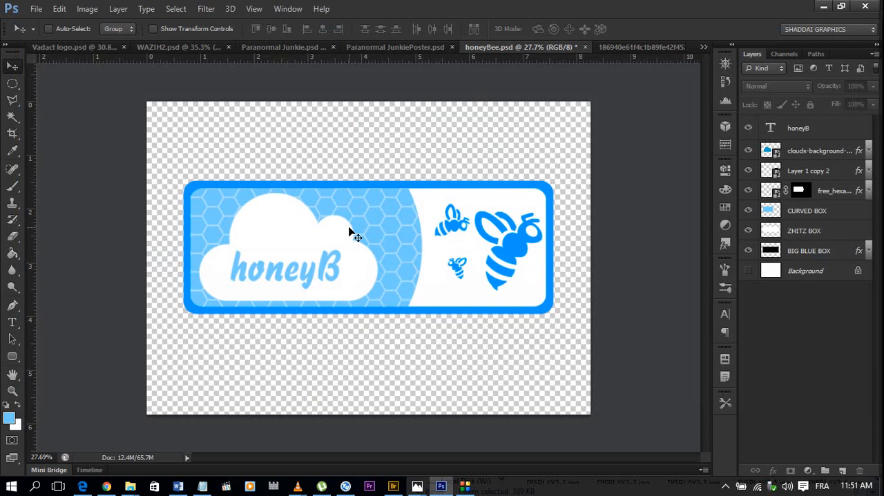
scroll(350, 231, up, 2)
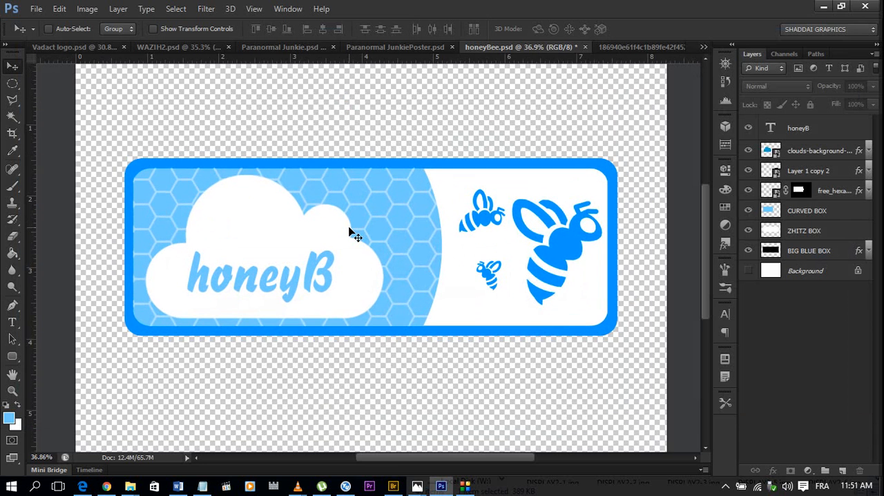
scroll(350, 231, down, 2)
scroll(350, 232, up, 2)
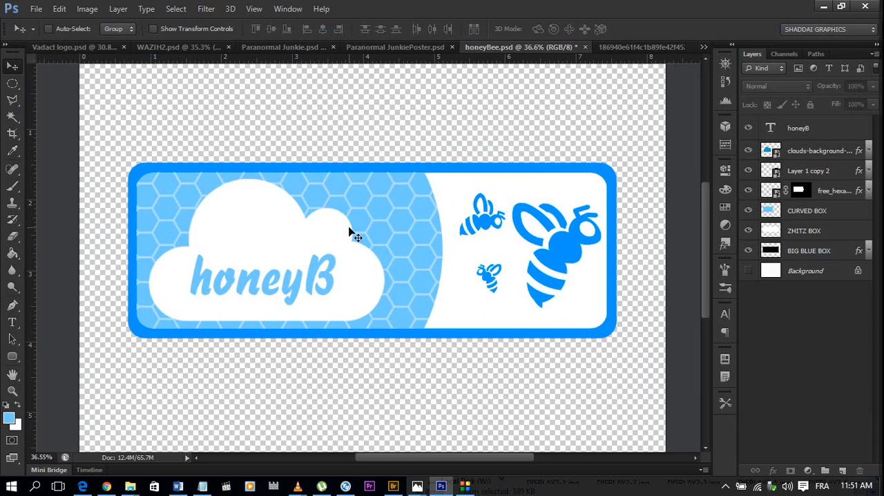
scroll(350, 231, up, 1)
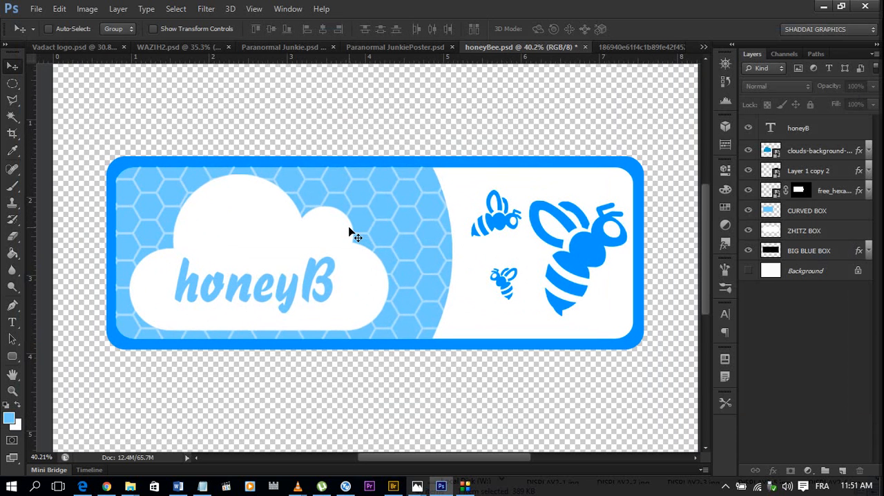
scroll(350, 232, up, 1)
scroll(350, 231, down, 2)
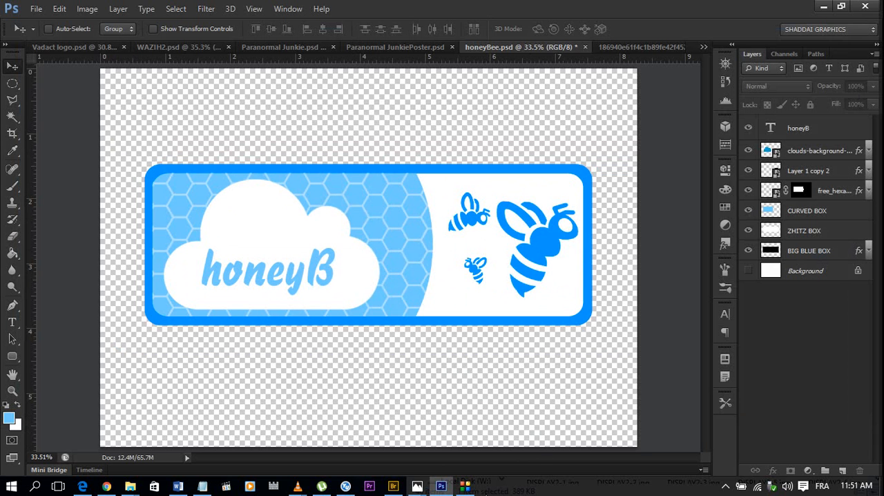
click(465, 486)
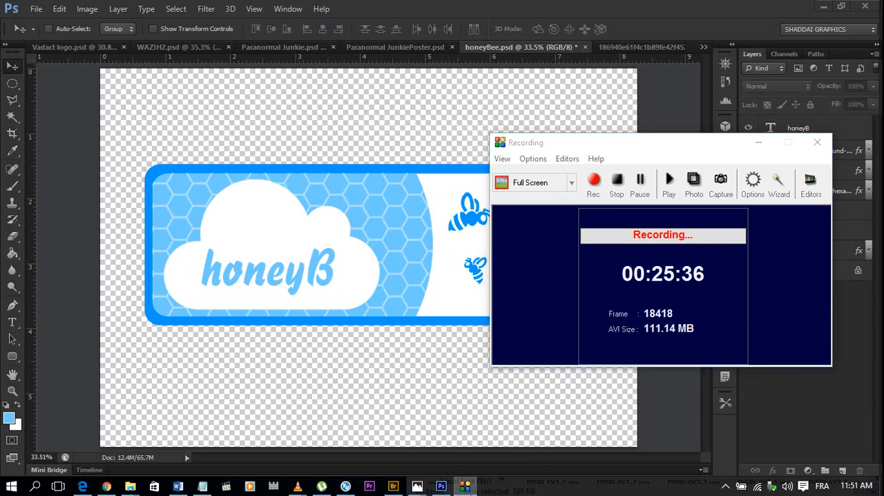
click(465, 486)
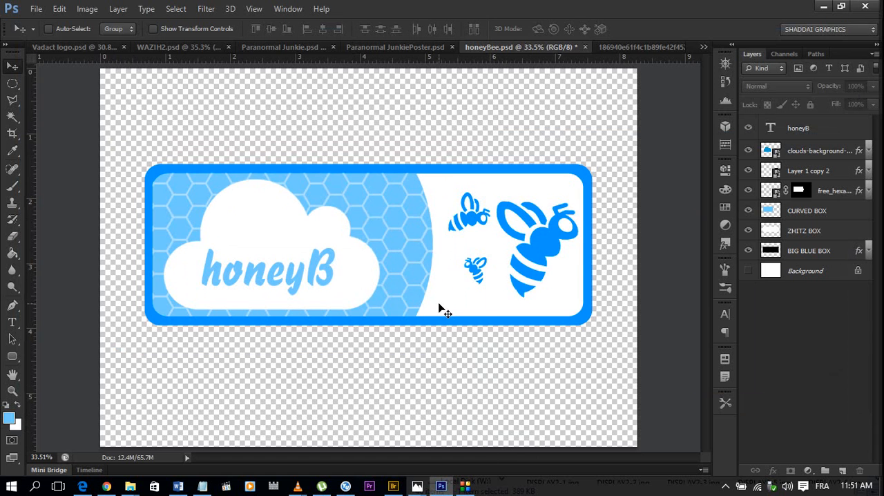
scroll(440, 309, down, 1)
scroll(439, 309, up, 1)
scroll(458, 379, down, 1)
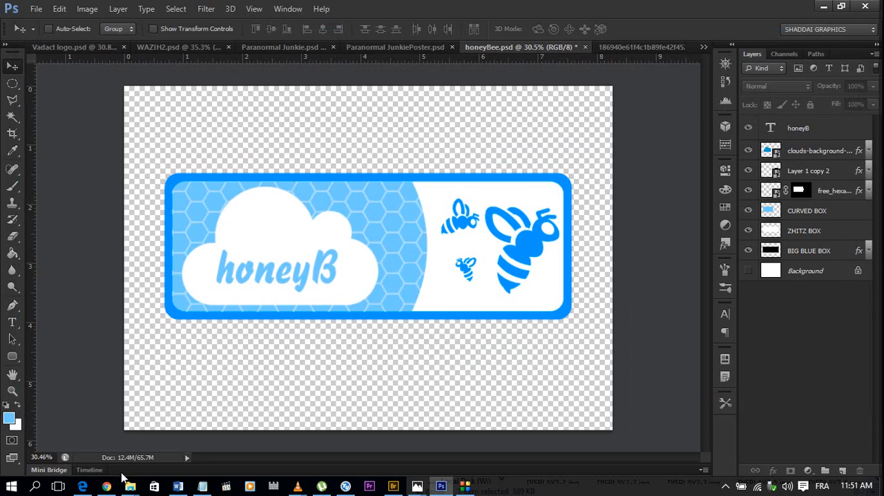
Switch to Chrome, look at the Twitter home feed with the logo design reply, and return to the Photoshop document.
click(107, 486)
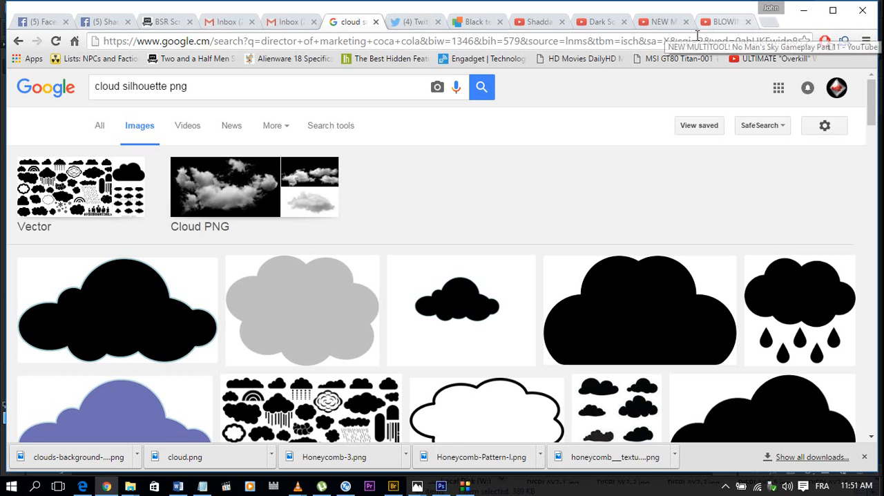
click(415, 23)
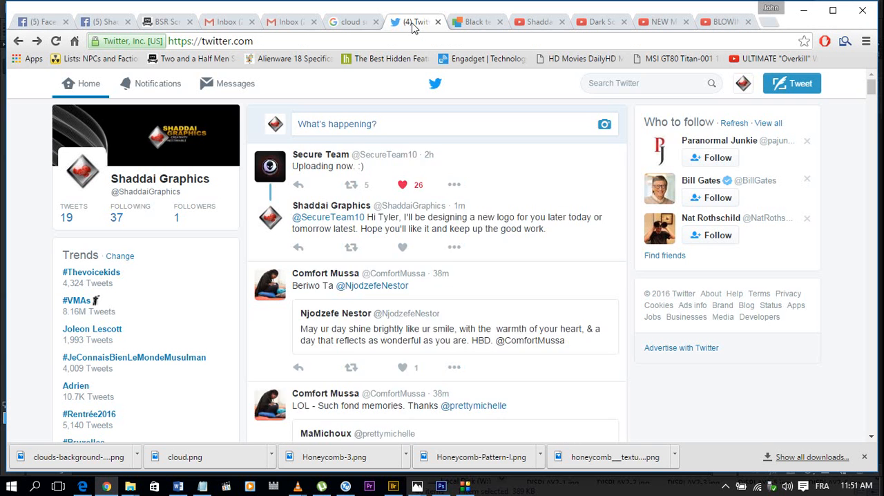
scroll(414, 166, down, 1)
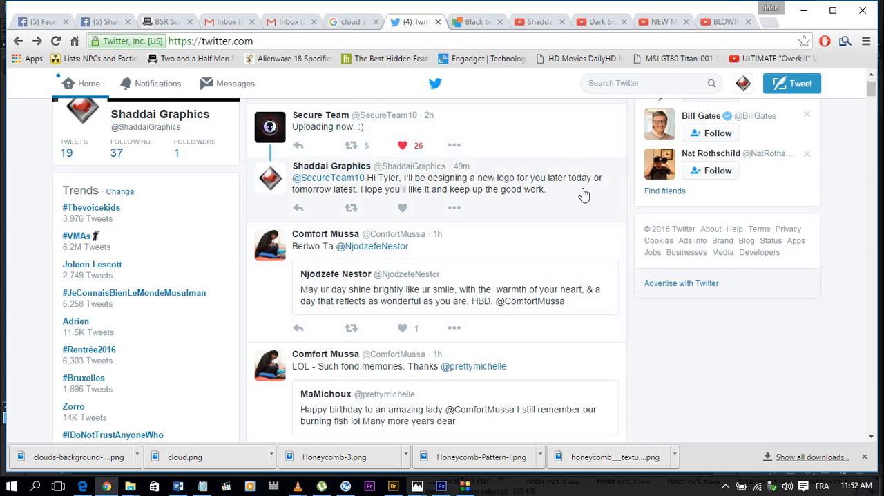
click(804, 9)
scroll(488, 207, up, 3)
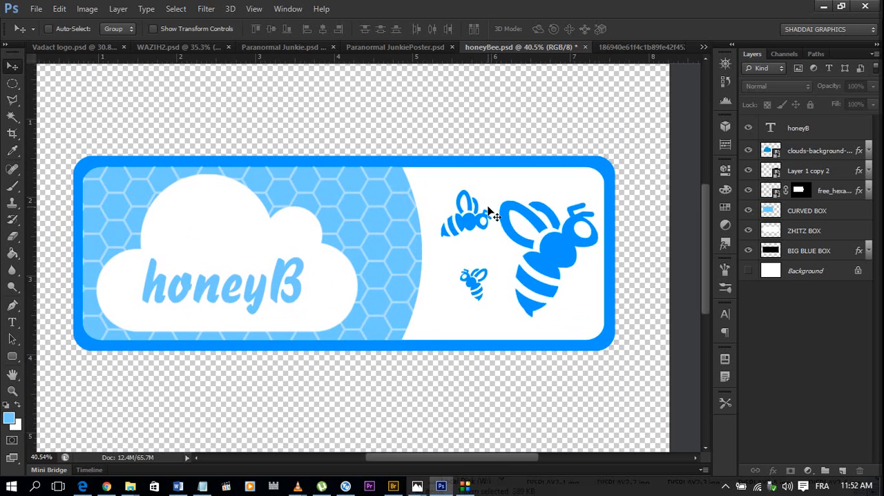
scroll(488, 207, down, 3)
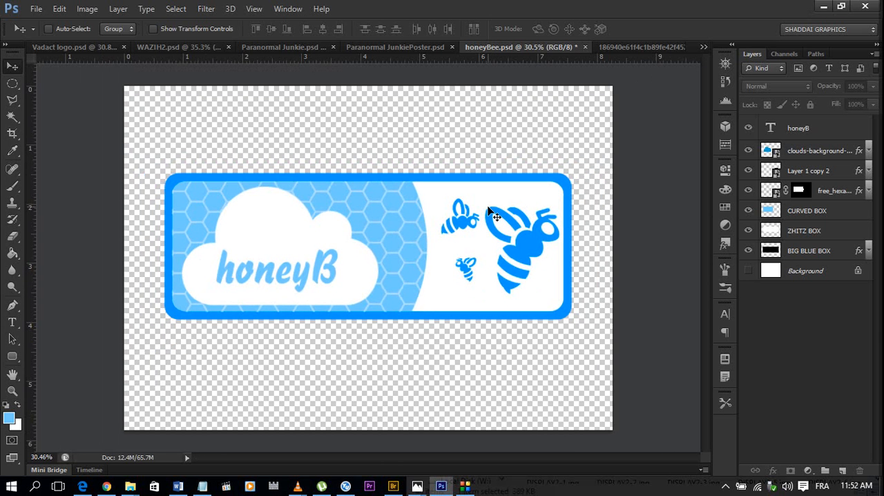